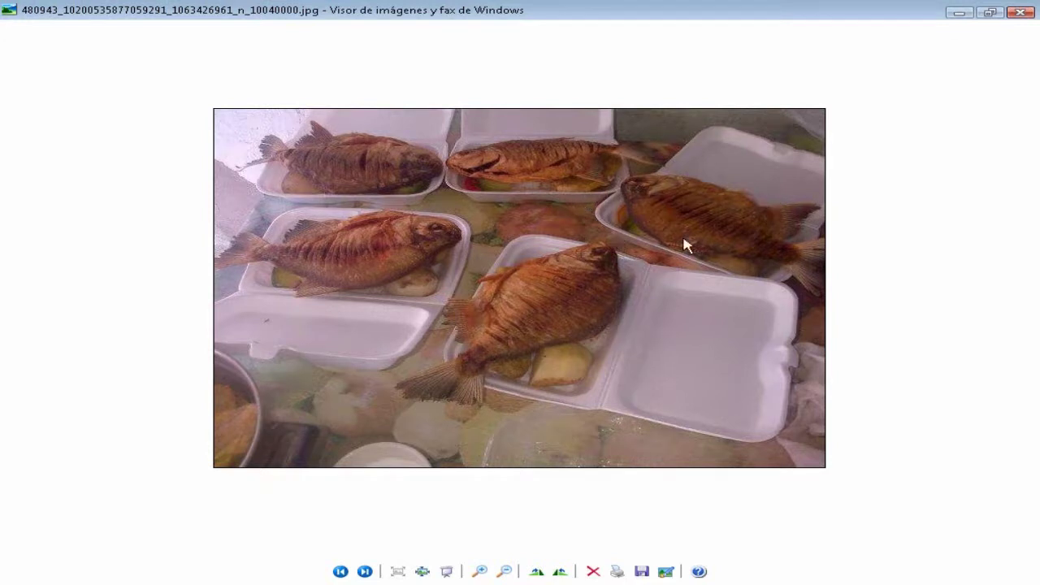
Step: Switch from the fish photo to the Adobe Audition voice-over and play its first 18 seconds to find passages that need cutting
click(964, 18)
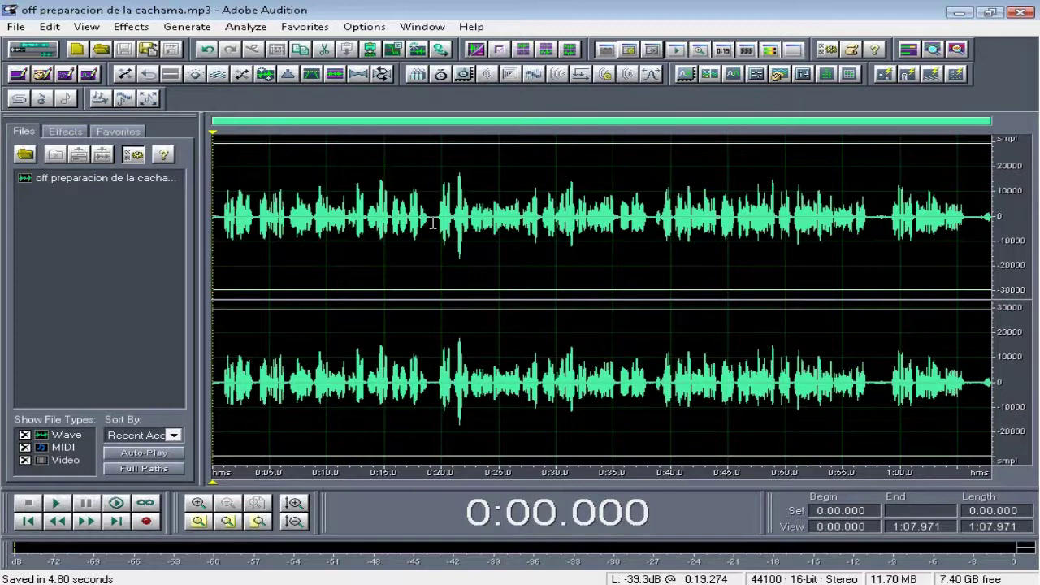
key(space)
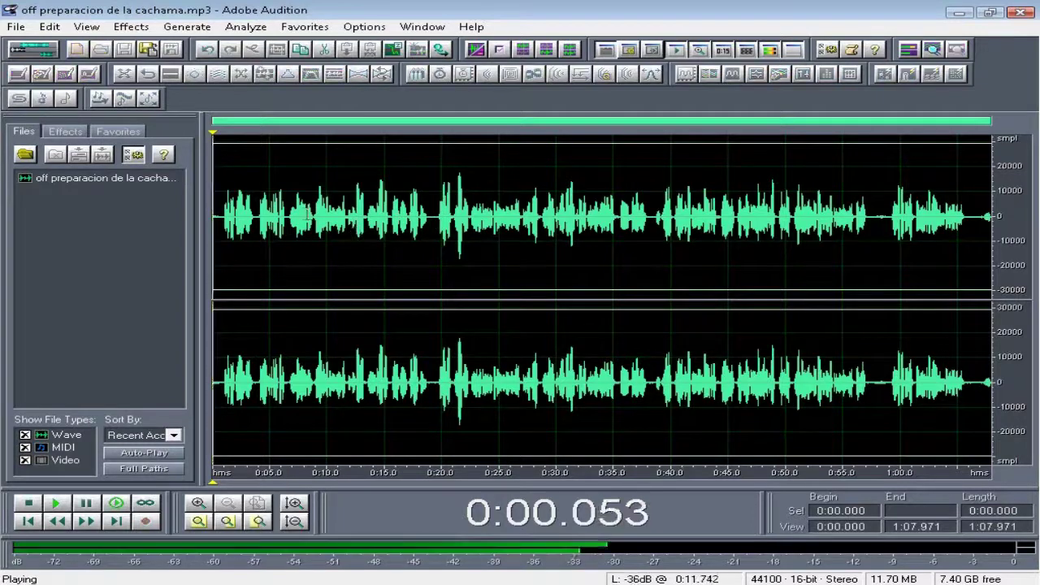
scroll(288, 218, up, 2)
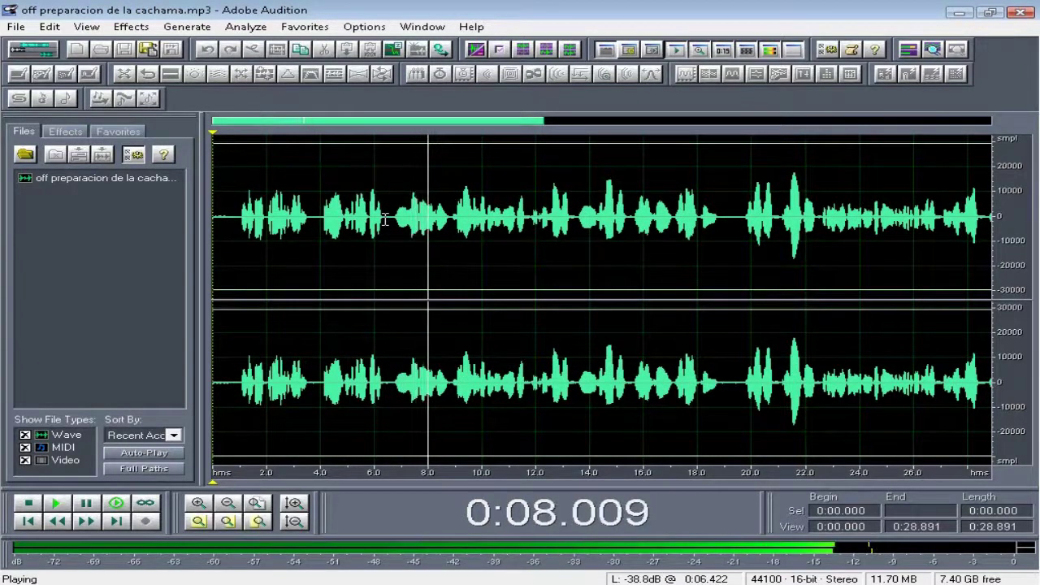
scroll(414, 213, down, 1)
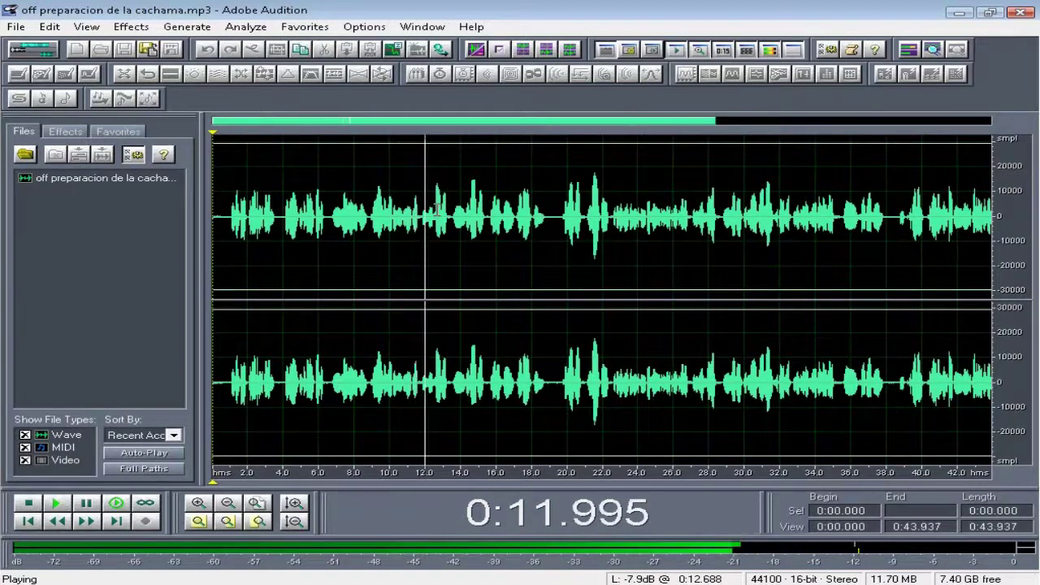
scroll(475, 213, up, 2)
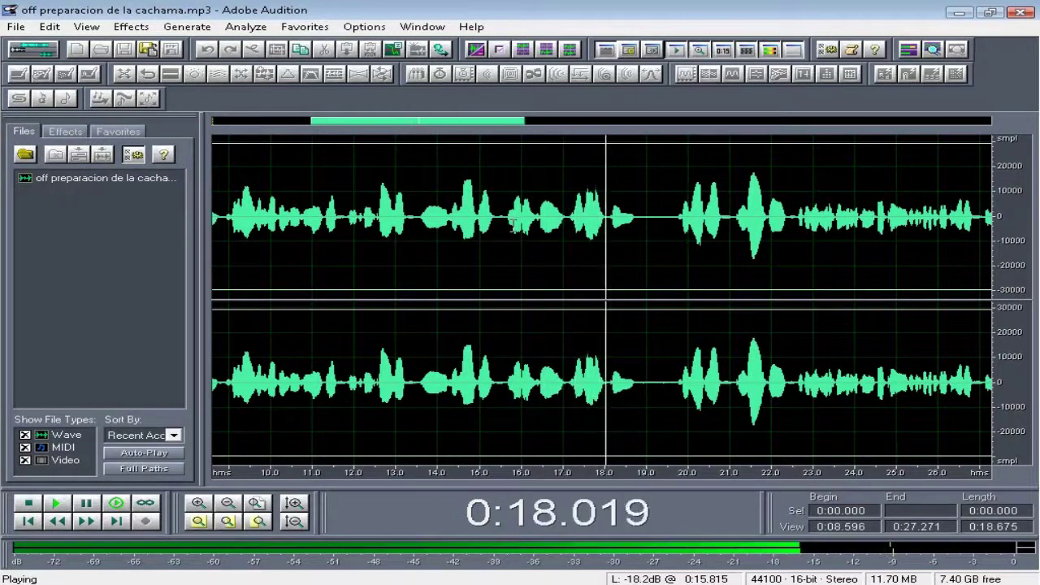
key(space)
Step: Delete the isolated sound between about 0:13.532 and 0:14.267 in the voice-over
click(413, 216)
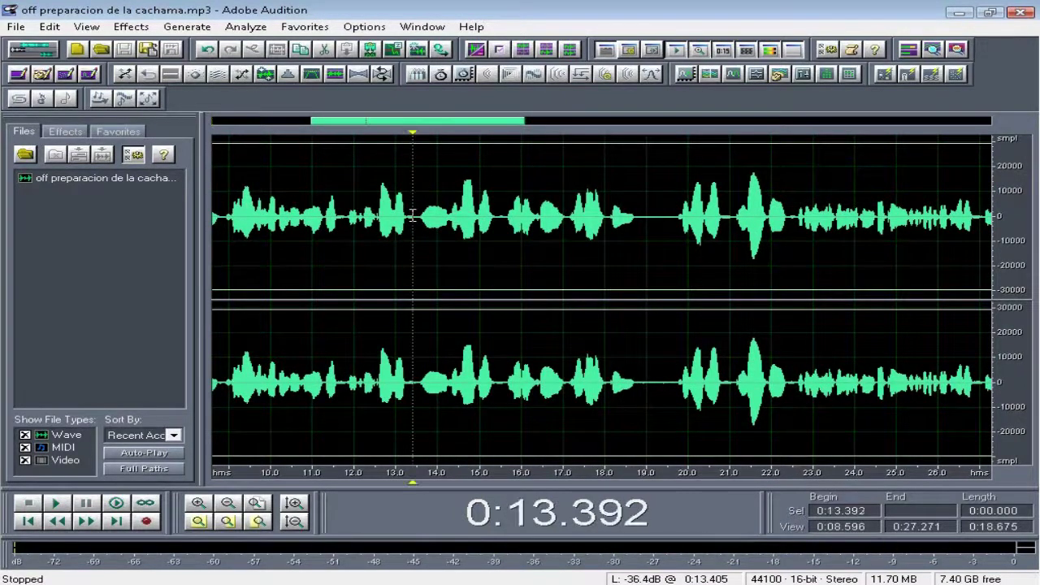
scroll(413, 215, up, 2)
click(416, 217)
drag(416, 230, 489, 238)
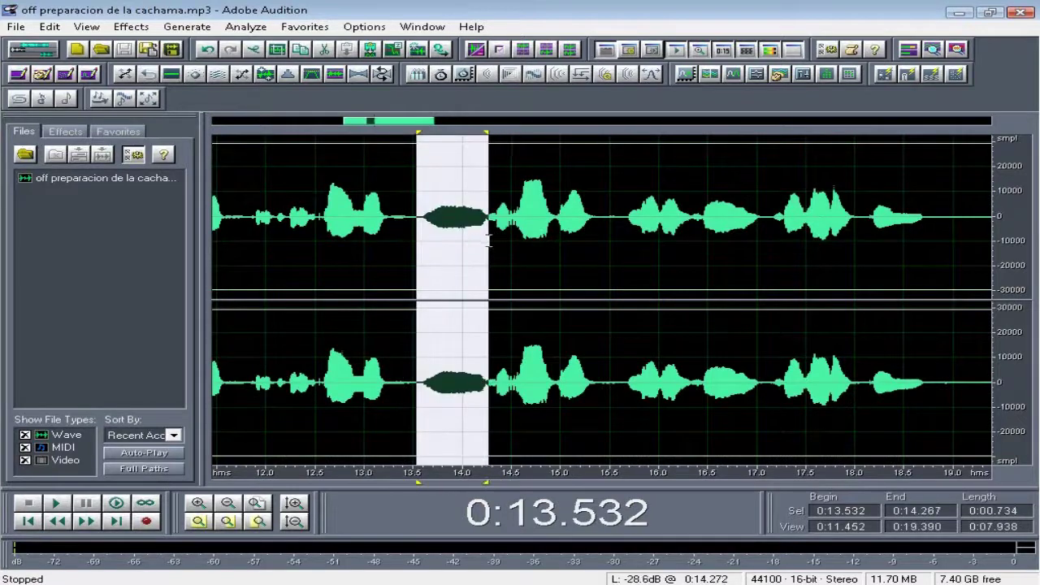
key(Delete)
Step: Play the voice-over across the cut from about 0:12.2, and delete the passage from about 0:14.712 to 0:16.368
click(338, 230)
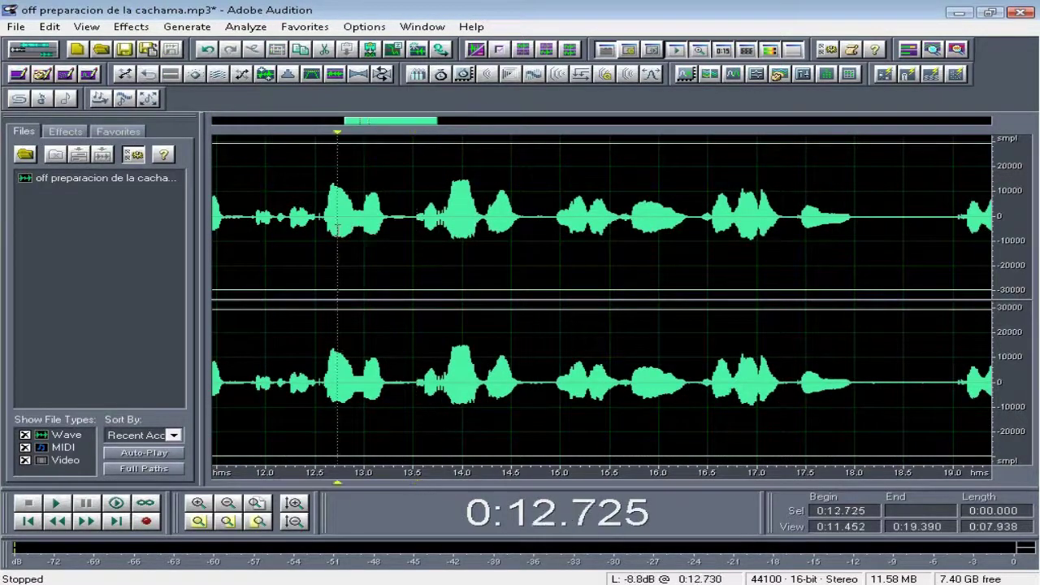
click(289, 226)
key(space)
scroll(414, 230, down, 1)
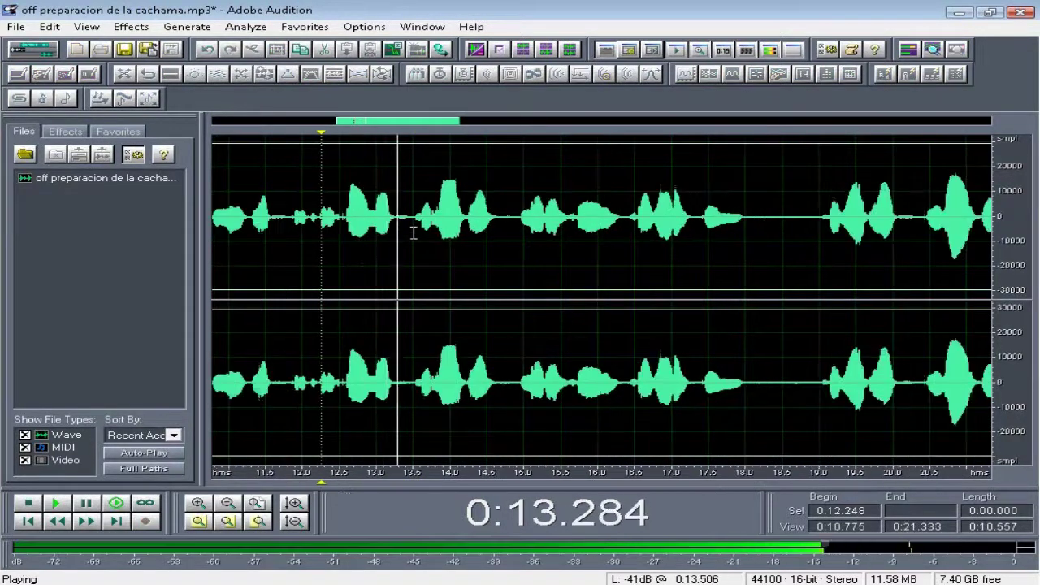
scroll(497, 227, up, 1)
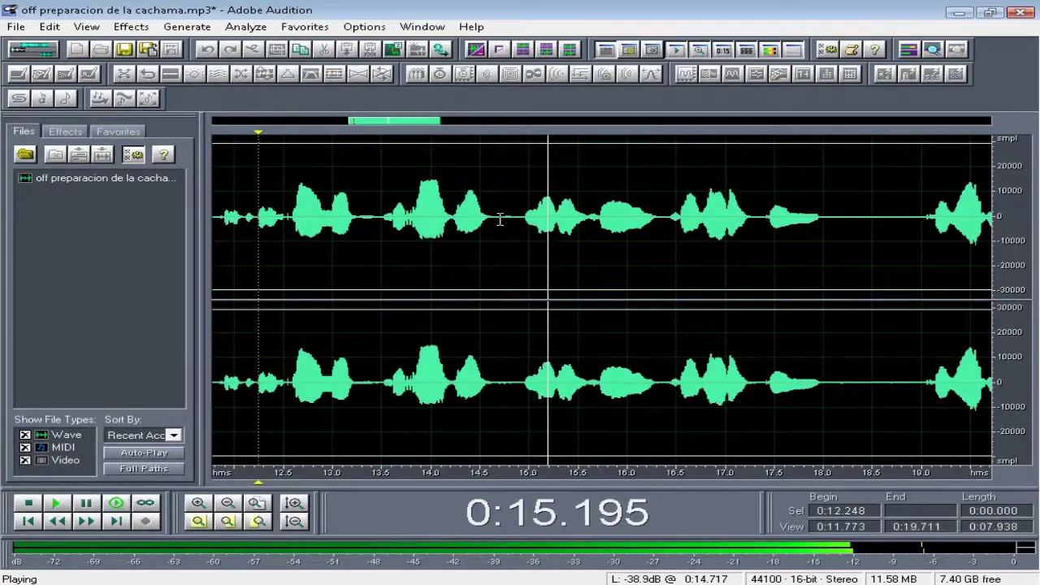
drag(501, 229, 662, 255)
key(space)
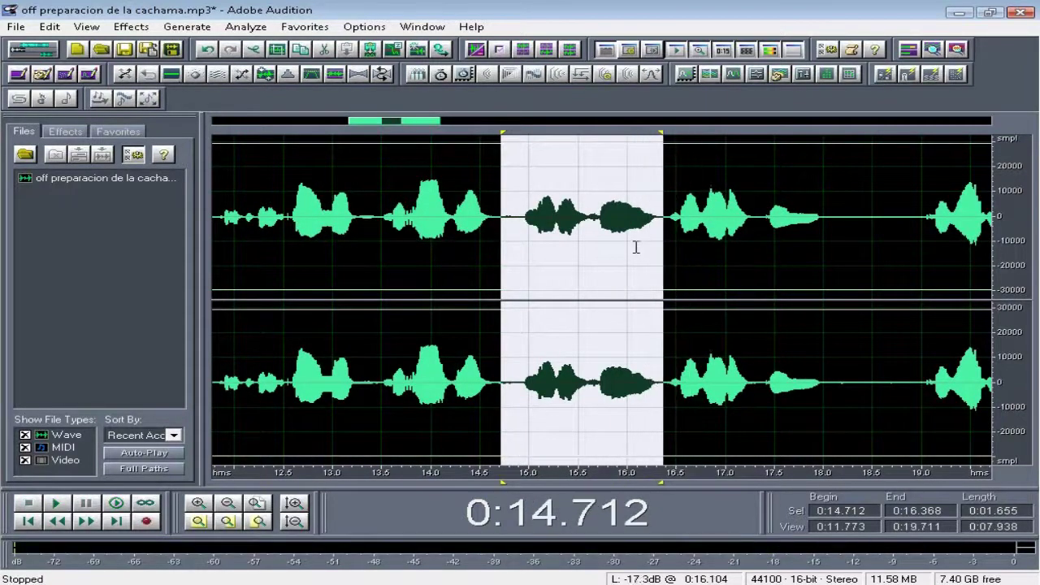
key(Delete)
Step: Replay the edit from about 0:13.5, and shorten the following pause by deleting about 0:16.395 to 0:17.243
click(377, 228)
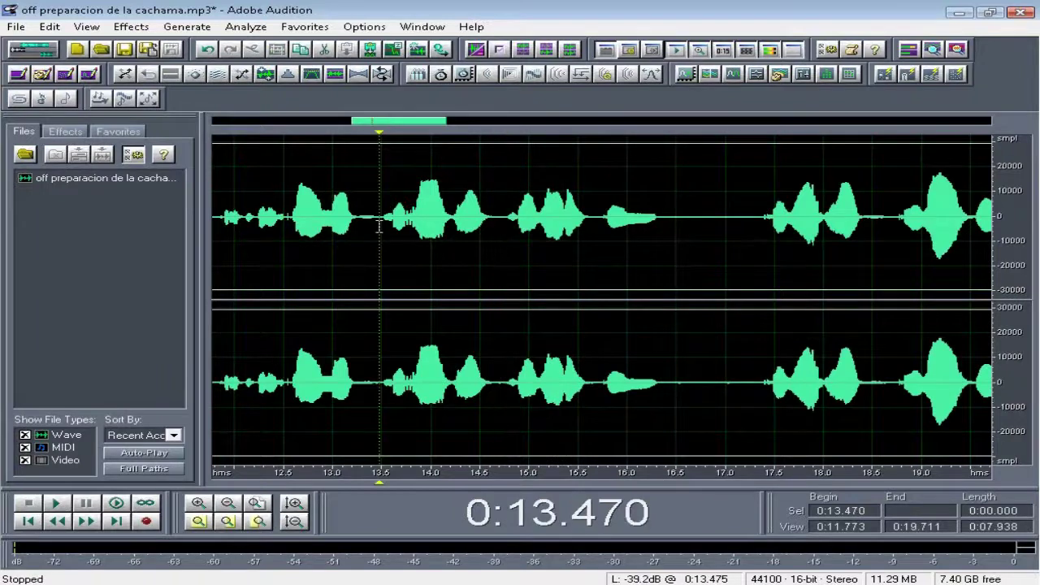
key(space)
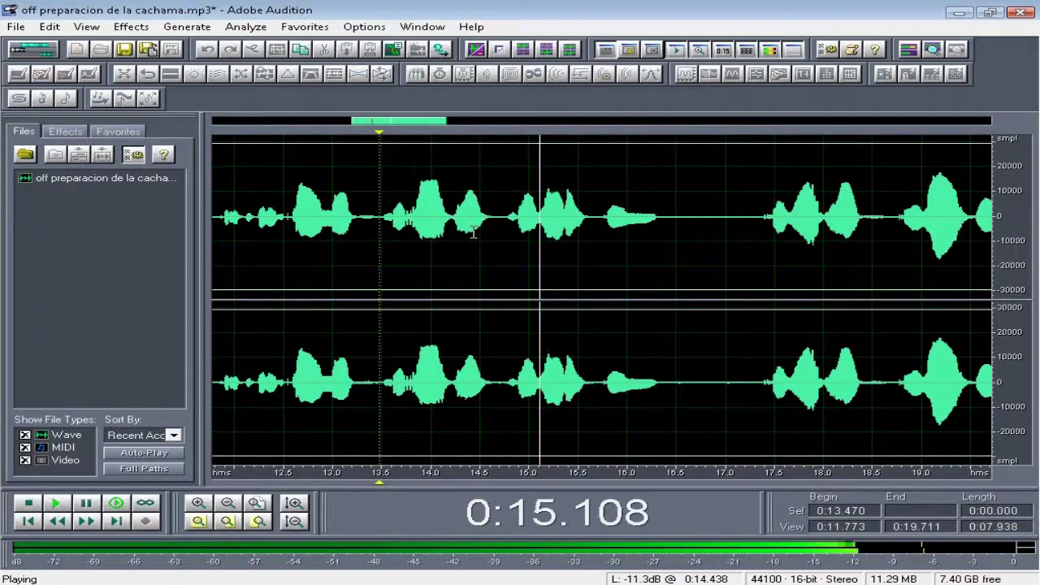
scroll(548, 218, down, 2)
click(594, 218)
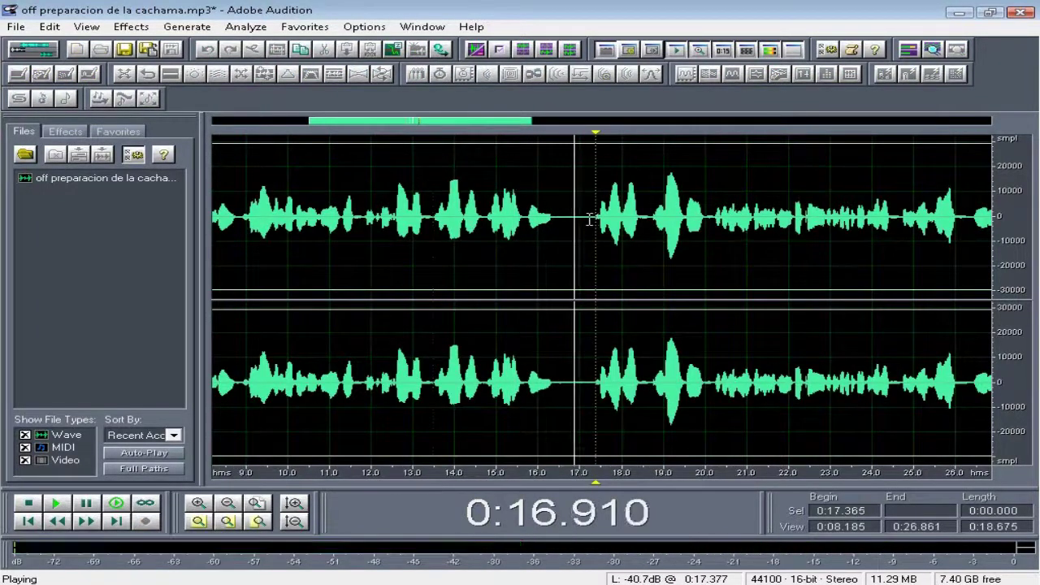
key(space)
scroll(560, 218, up, 2)
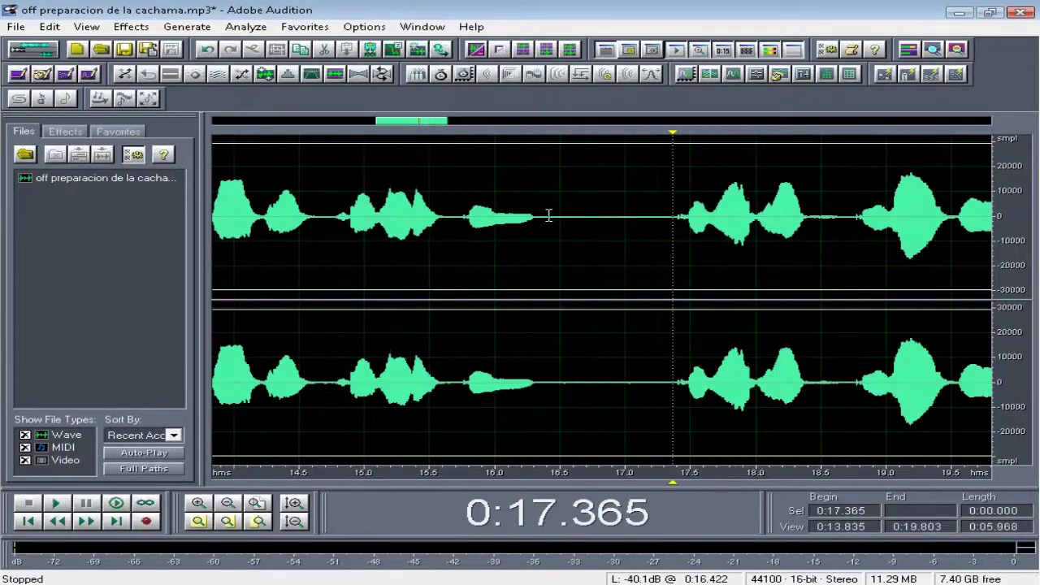
drag(545, 217, 657, 244)
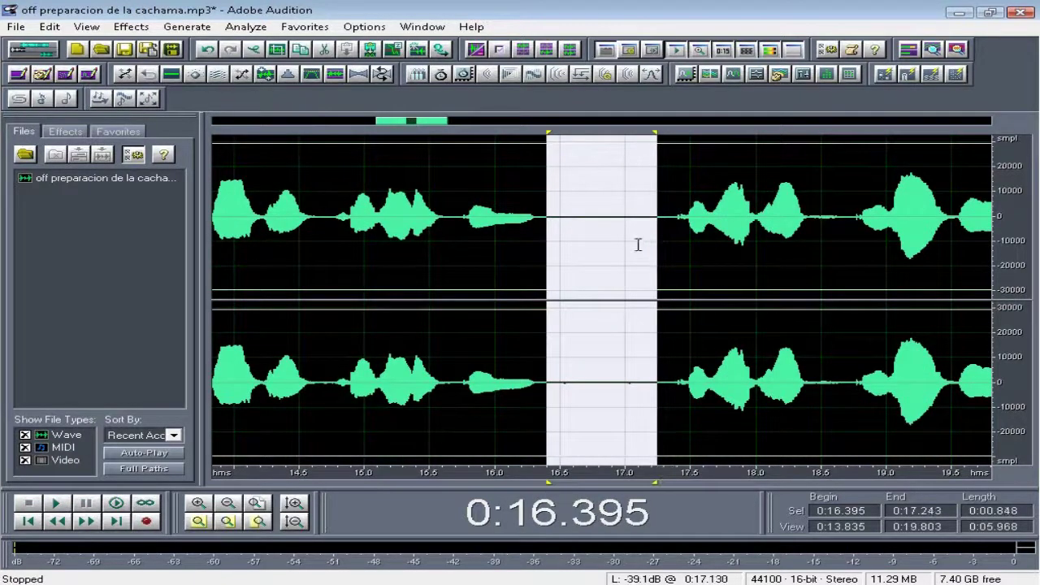
key(Delete)
Step: Play the voice-over from about 0:14.5 to past 0:38 to check the shortened pause and examine the narration for further mistakes
click(296, 234)
key(space)
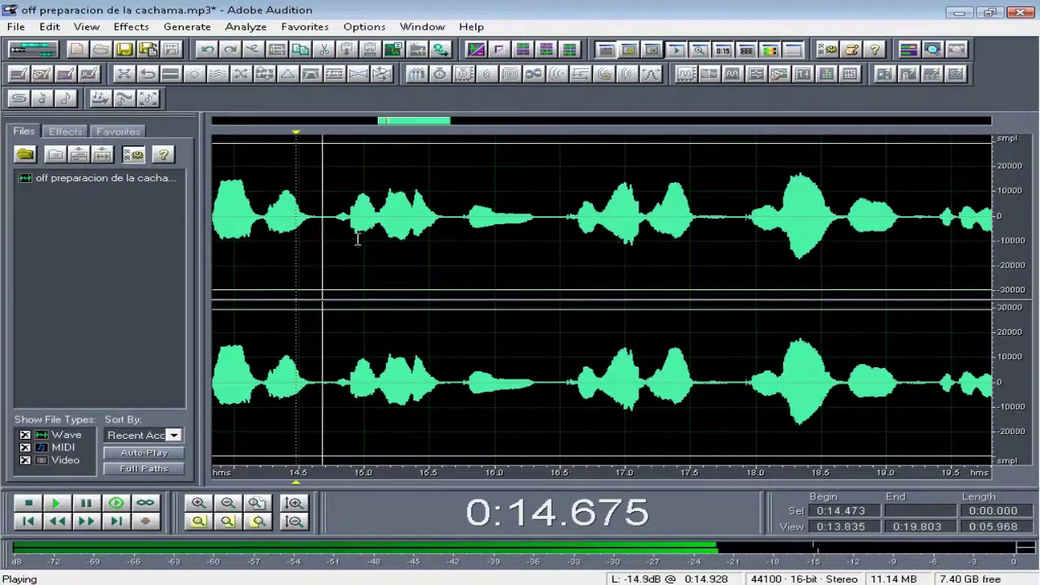
scroll(472, 221, down, 3)
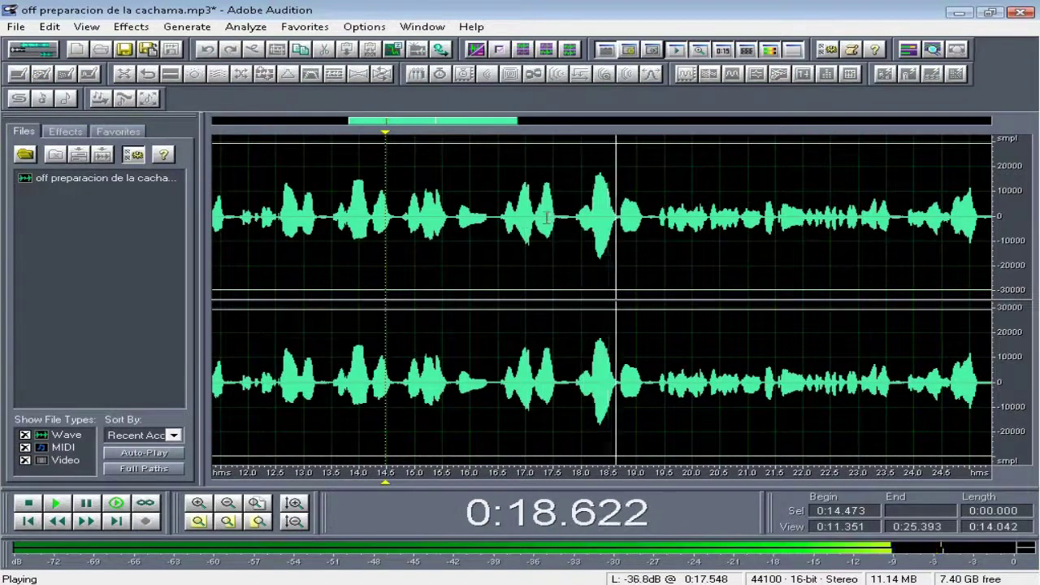
scroll(649, 236, down, 2)
scroll(690, 235, down, 1)
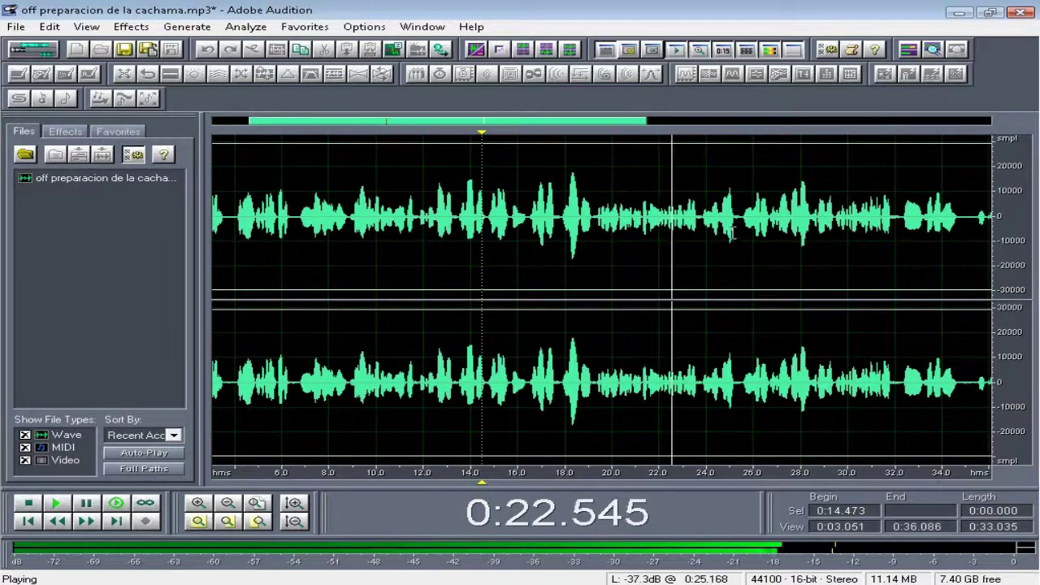
scroll(731, 226, down, 1)
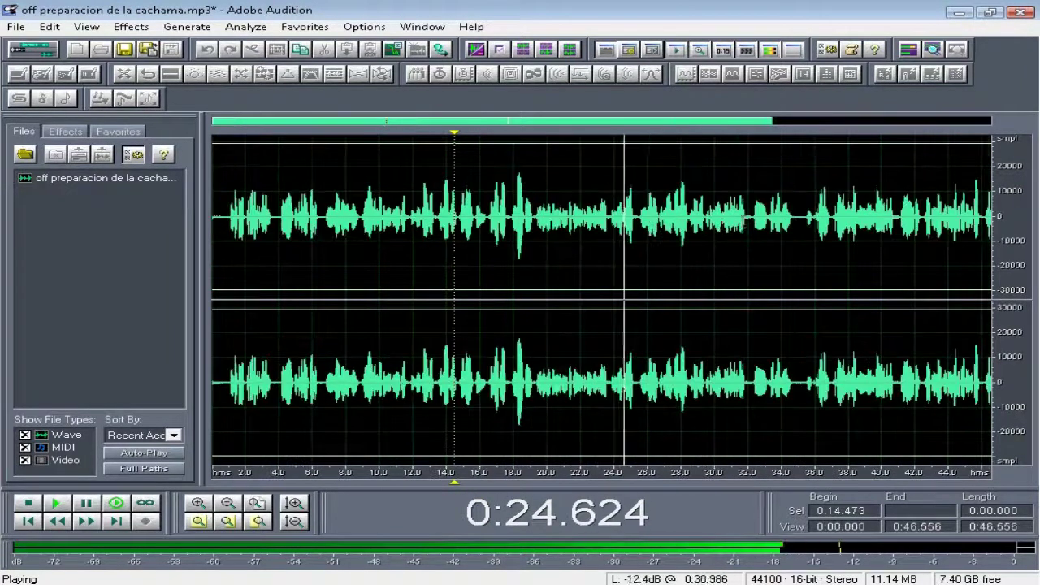
scroll(567, 226, up, 1)
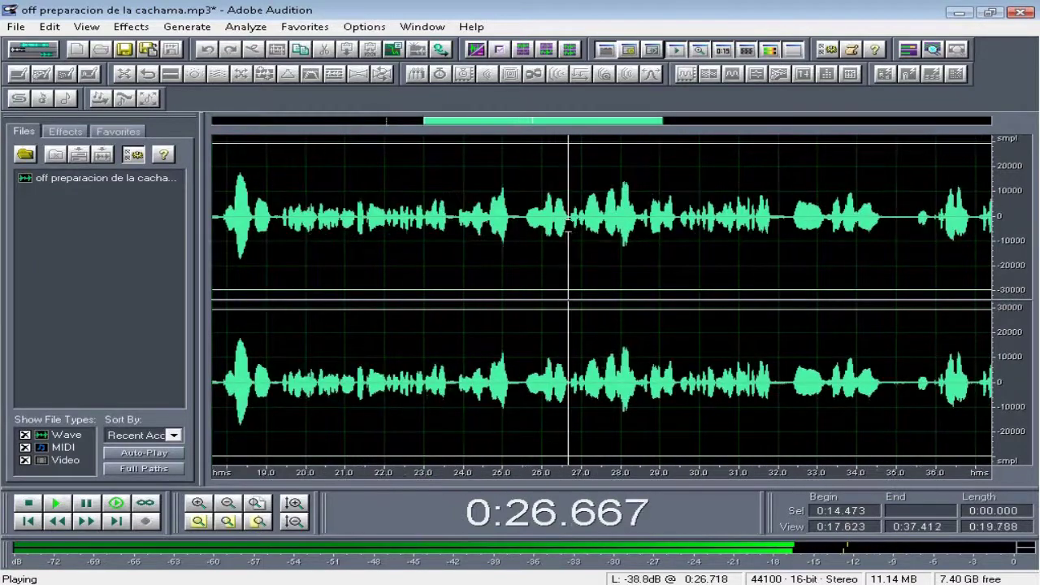
scroll(567, 225, up, 1)
scroll(567, 226, up, 1)
scroll(567, 226, down, 2)
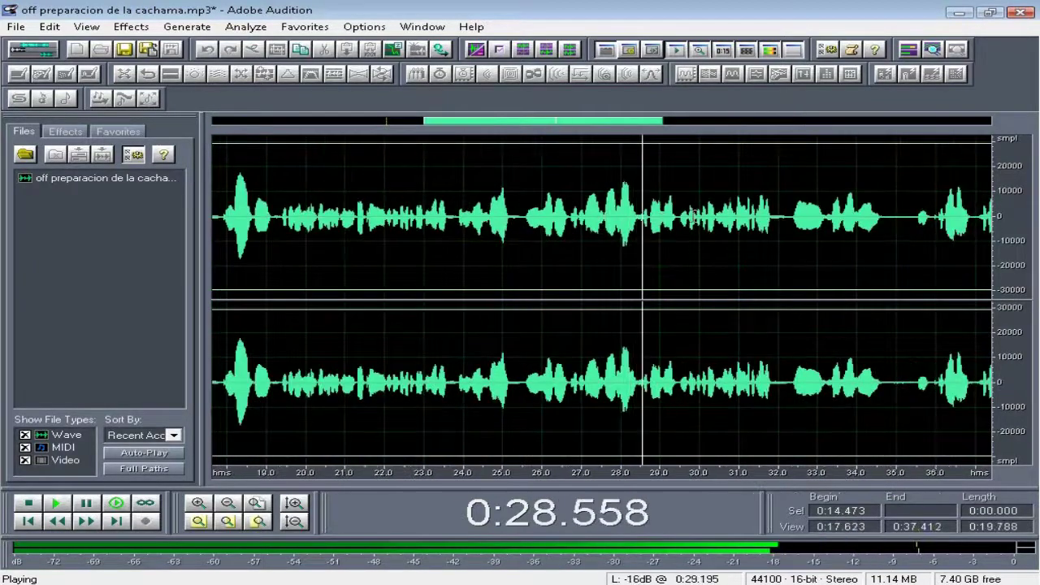
scroll(727, 216, down, 1)
scroll(735, 217, down, 1)
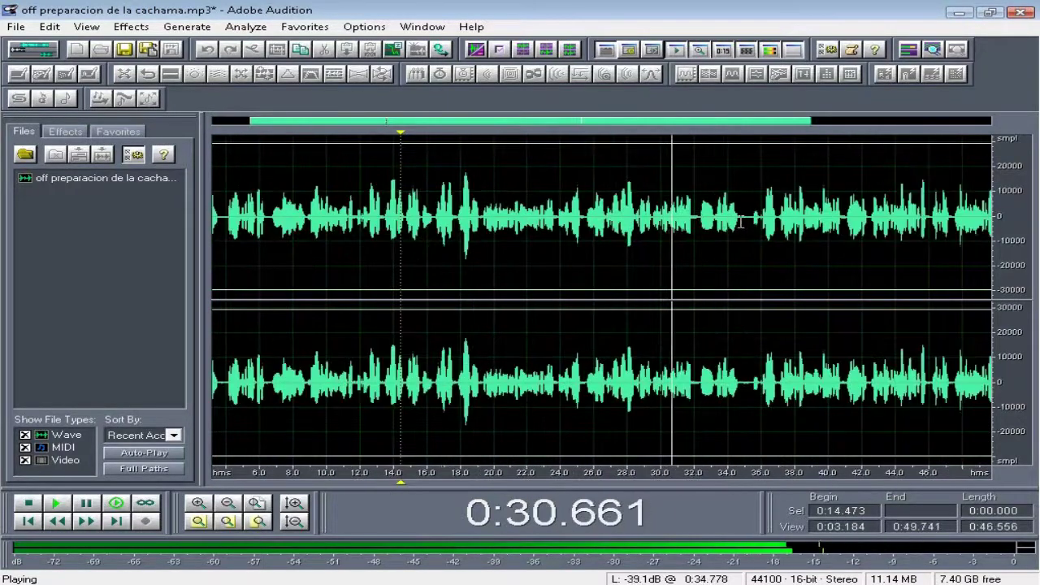
scroll(731, 219, up, 1)
scroll(689, 217, up, 1)
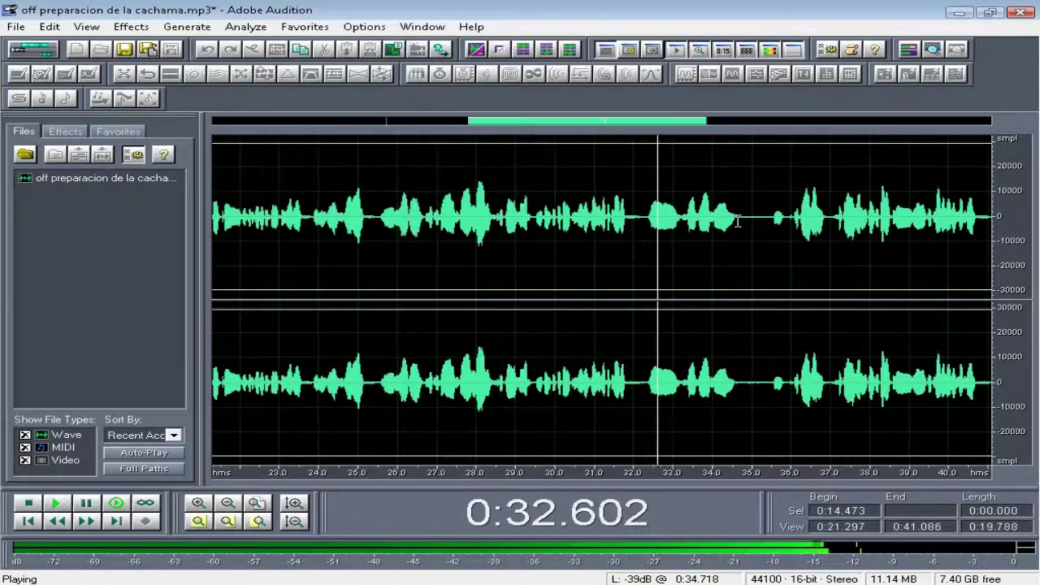
scroll(690, 217, up, 1)
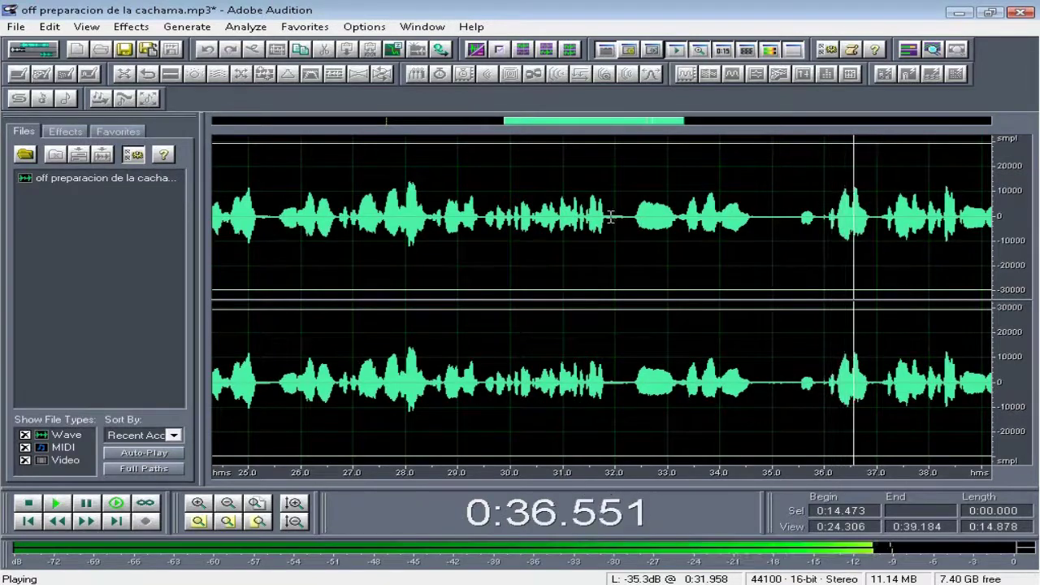
scroll(610, 217, down, 1)
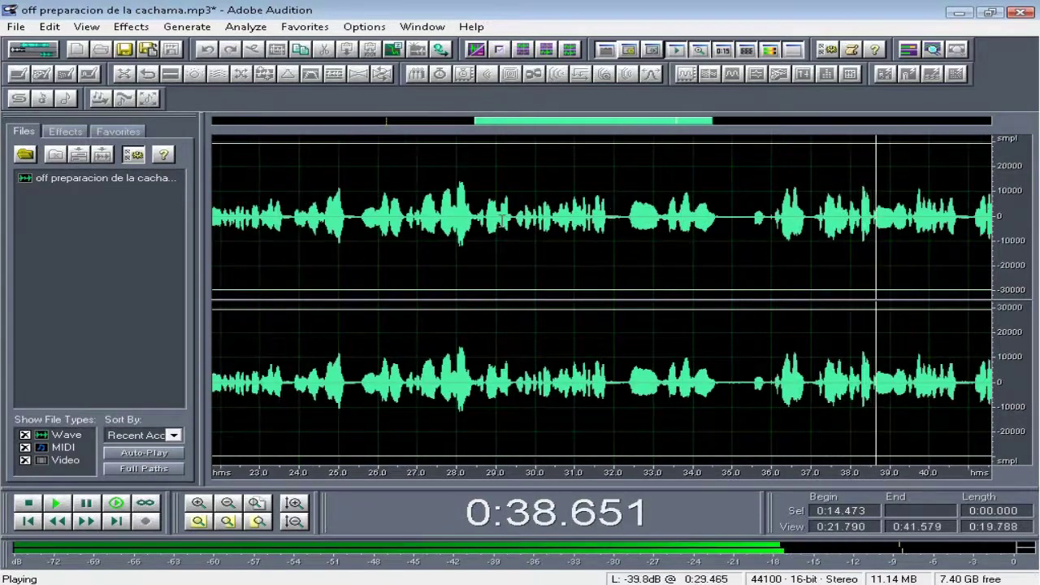
Step: Replay the narration from about 0:29.4, and delete the passage from about 0:31.413 to 0:35.903
click(511, 217)
key(space)
key(space)
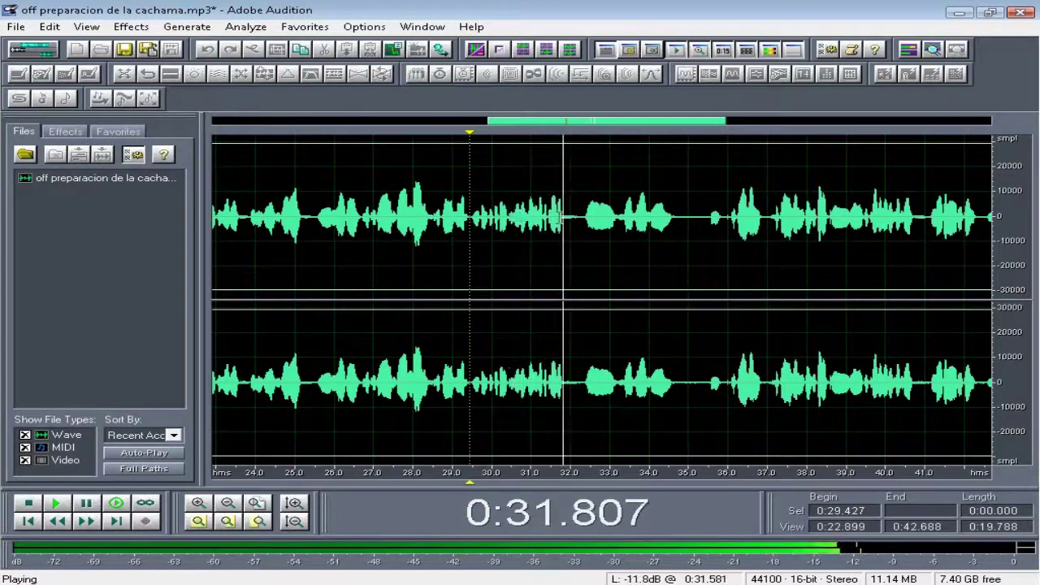
key(space)
drag(548, 228, 724, 250)
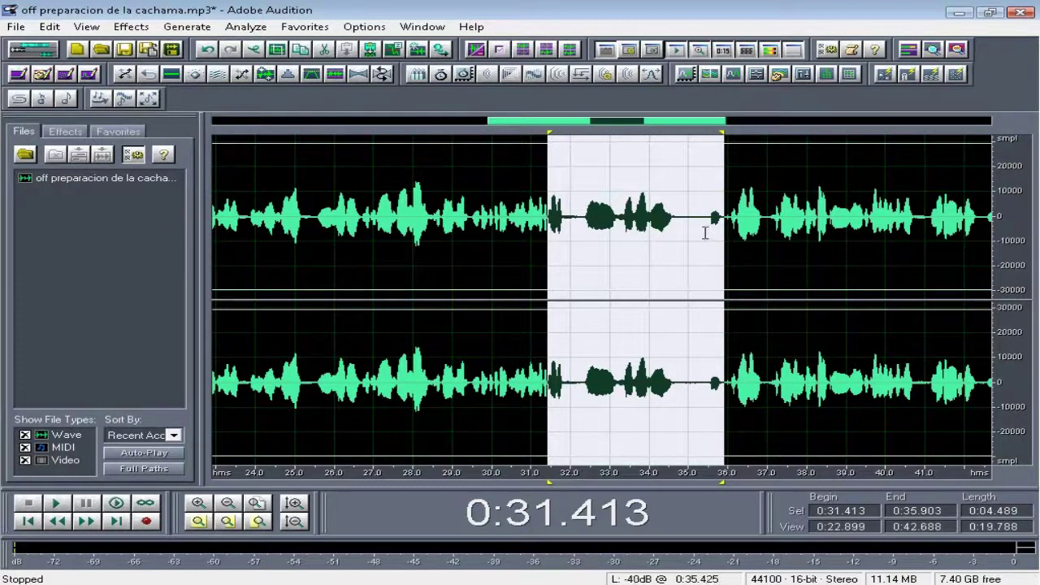
key(Delete)
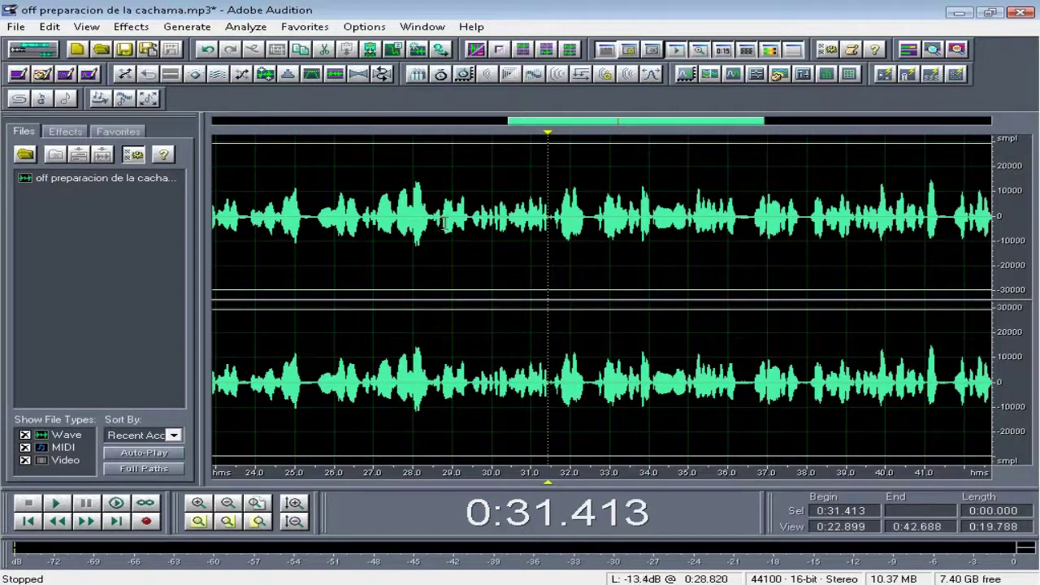
Step: Replay the cut from about 0:28.9, and delete the passage from about 0:30.200 to 0:33.788
click(449, 221)
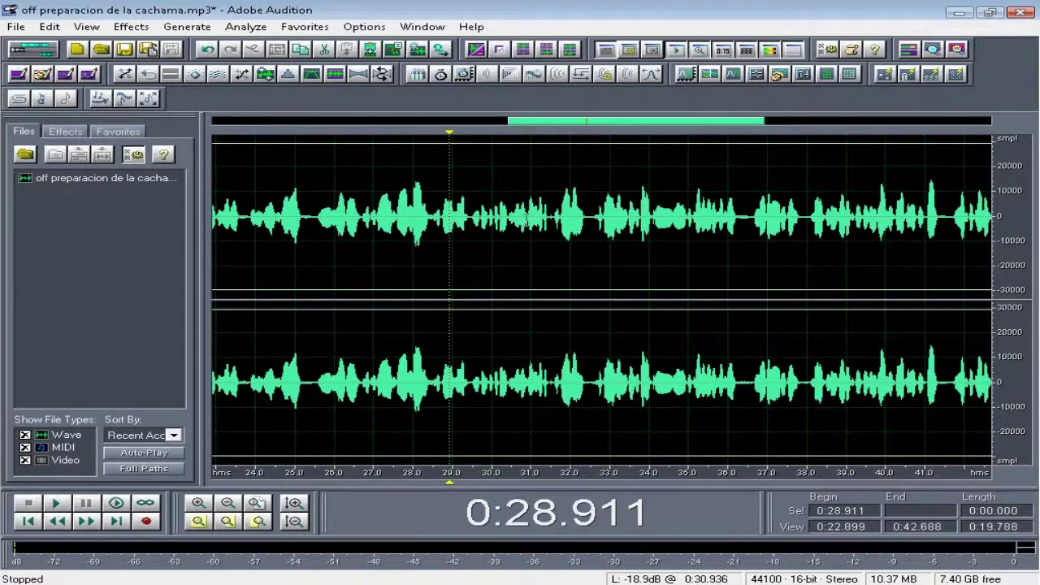
key(space)
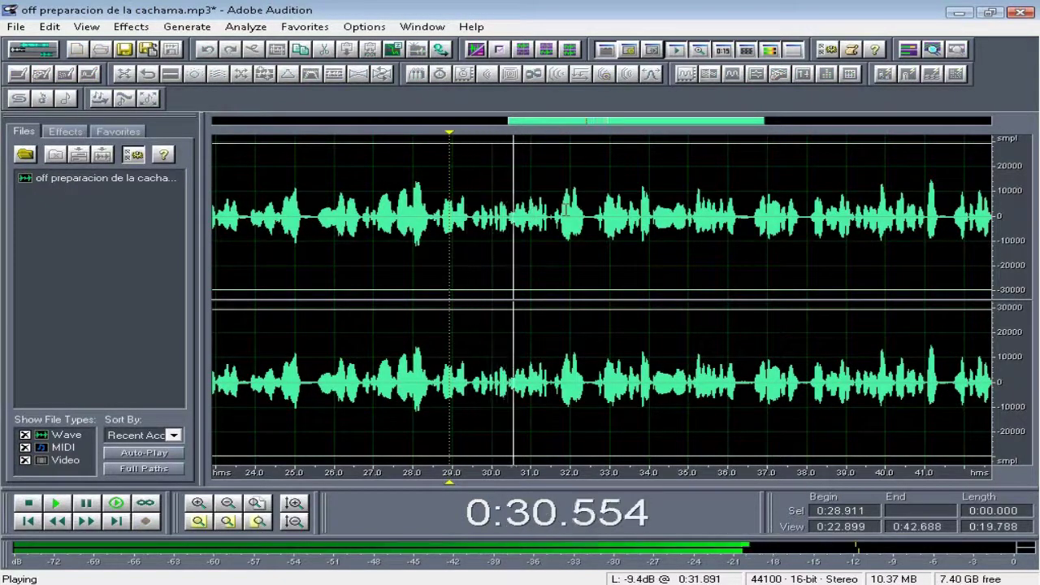
scroll(564, 210, up, 2)
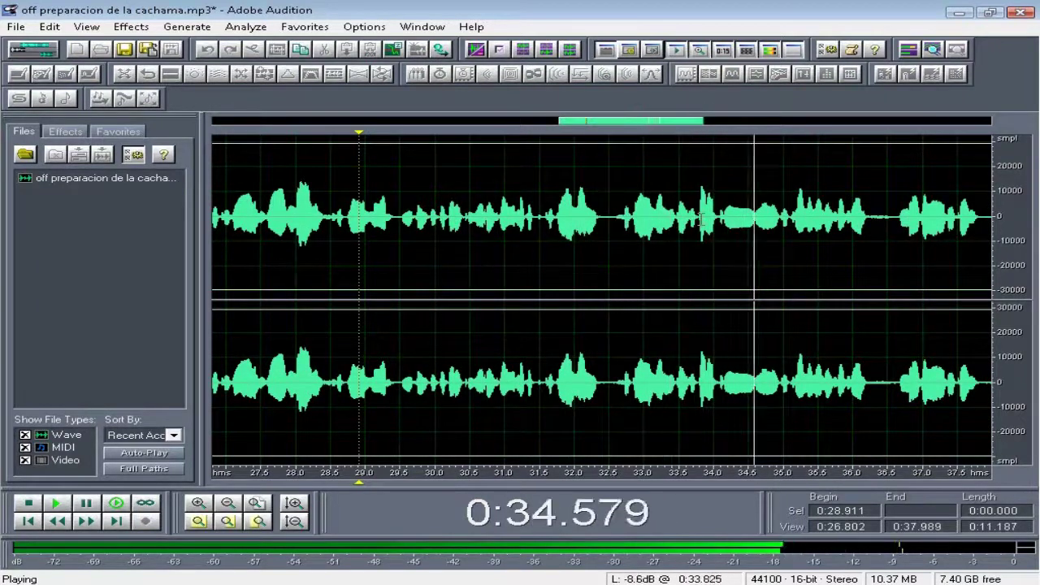
drag(699, 217, 463, 229)
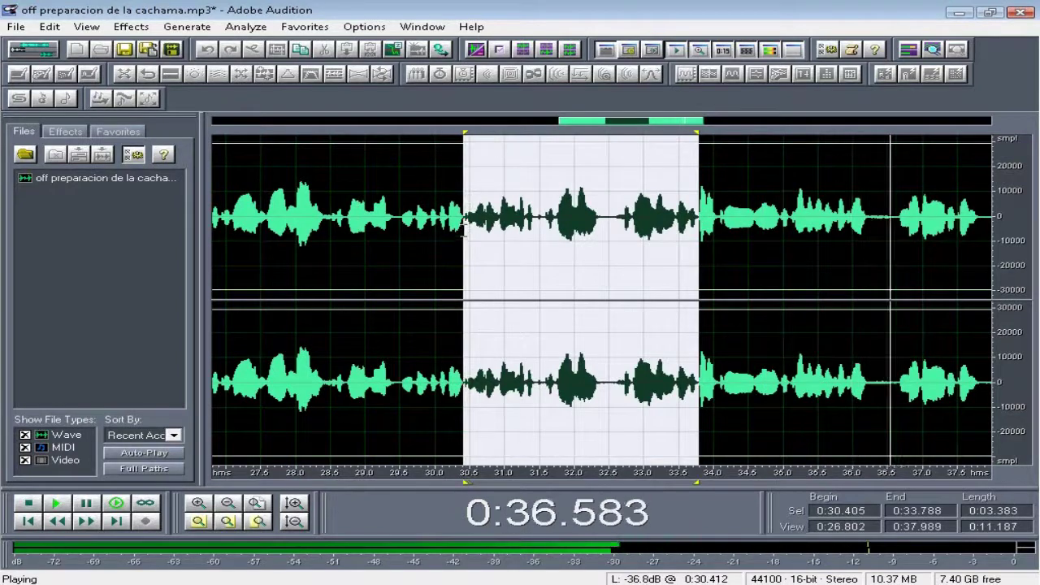
key(space)
key(space)
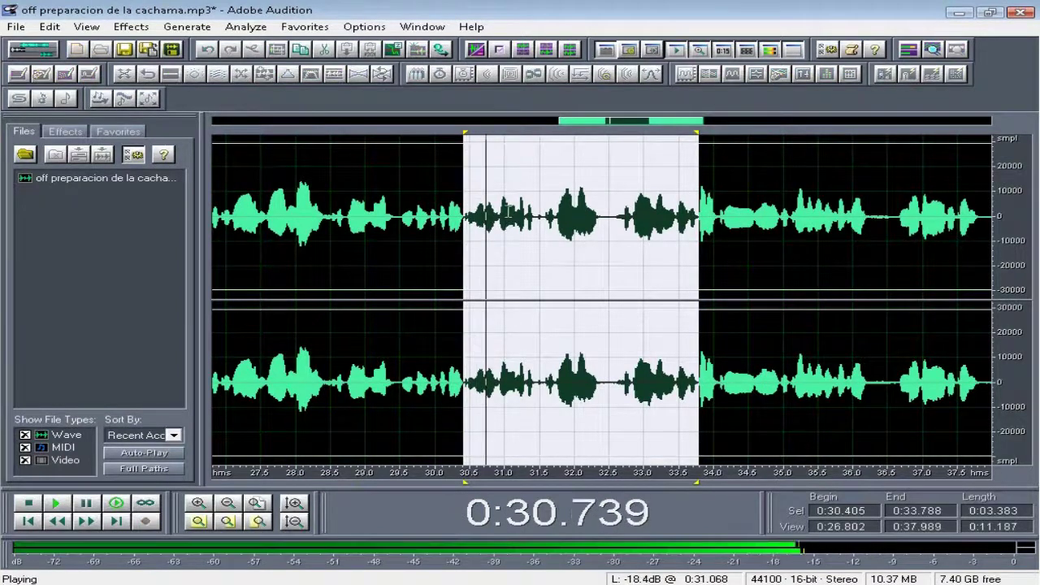
key(space)
mouse_move(463, 143)
mouse_down()
mouse_move(438, 143)
mouse_move(453, 140)
mouse_up()
key(space)
key(space)
click(452, 139)
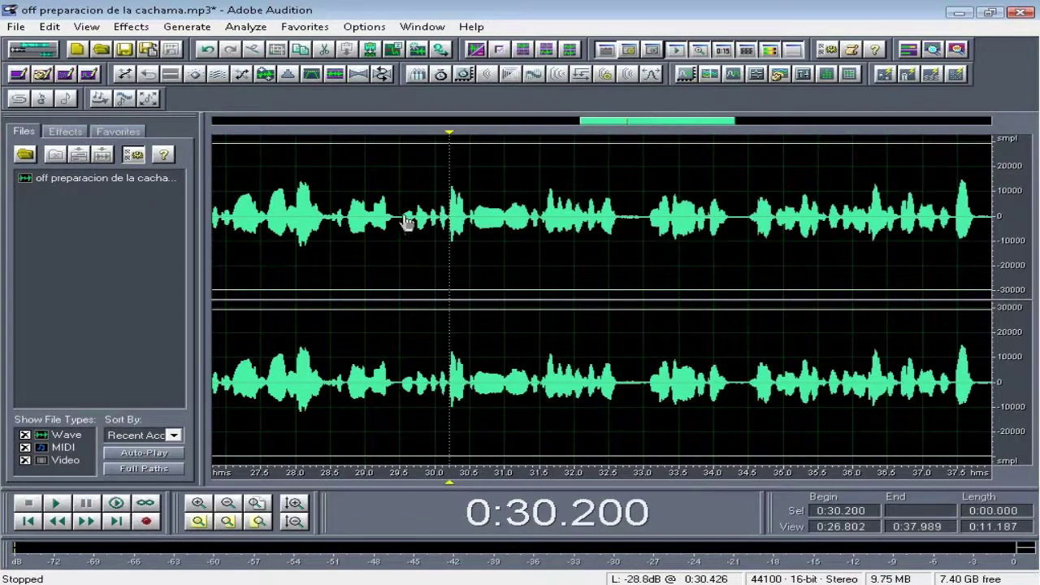
Step: Play the narration from about 0:28 to check the cut, and delete the long pause from about 0:45.698 to 0:47.970
click(300, 248)
key(space)
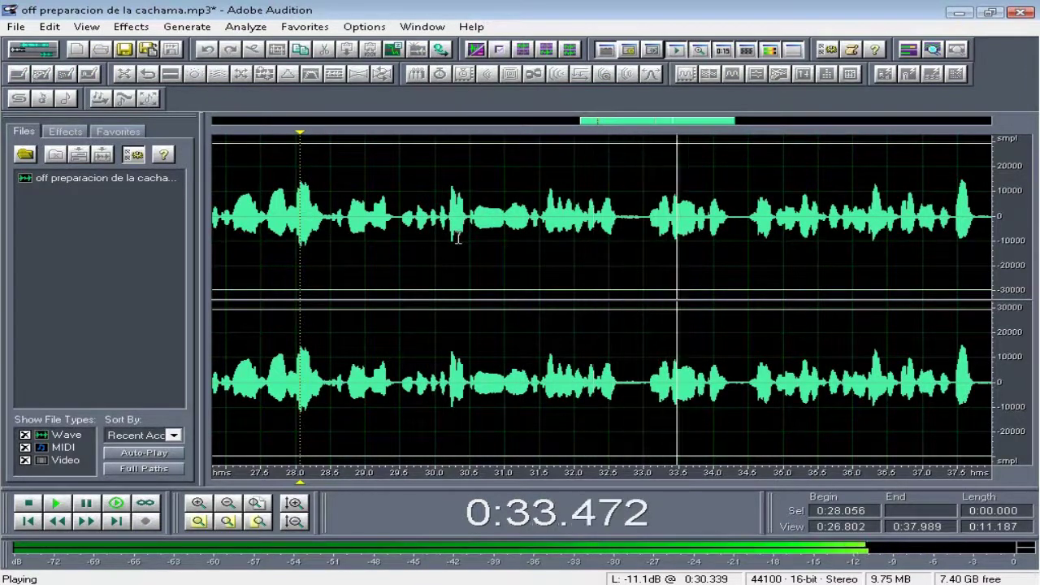
scroll(651, 241, down, 2)
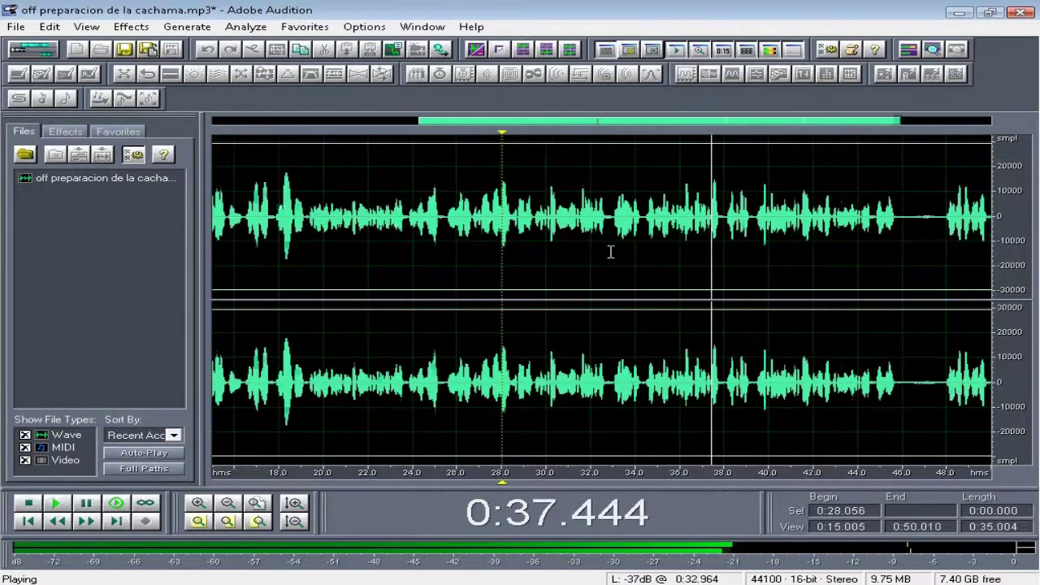
scroll(738, 233, down, 2)
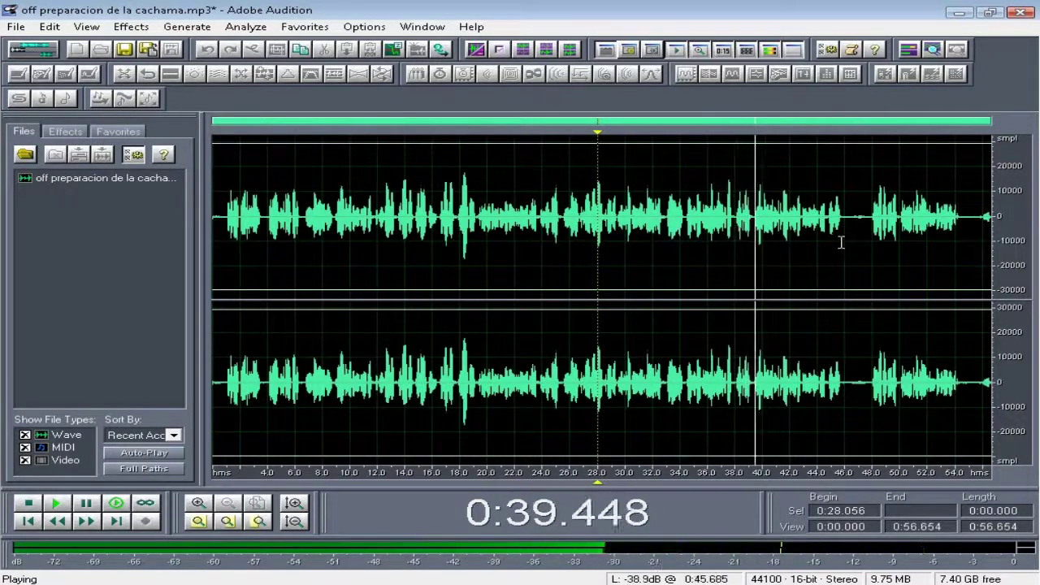
scroll(840, 239, up, 2)
scroll(845, 224, up, 2)
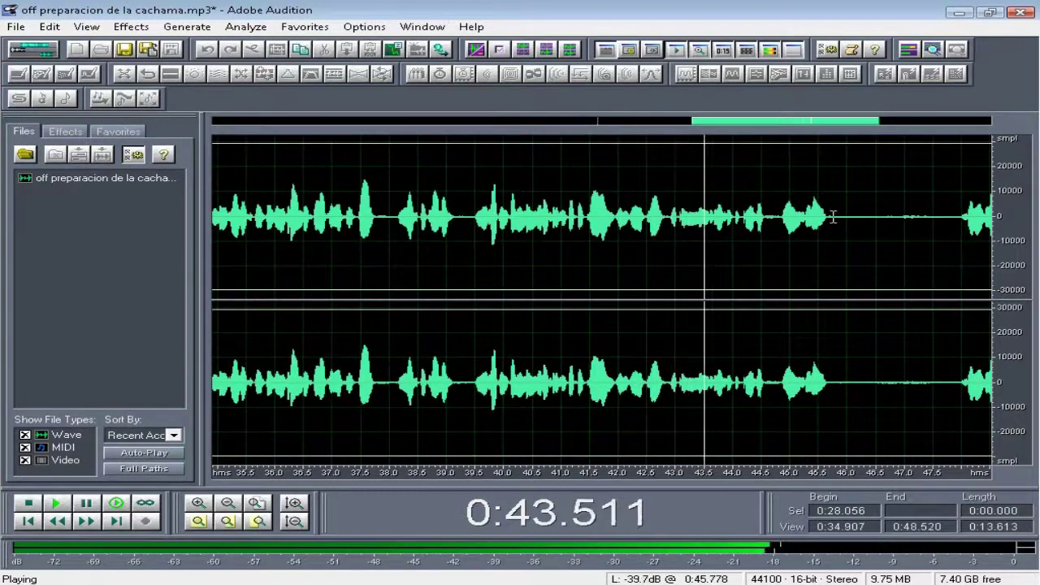
drag(829, 223, 957, 233)
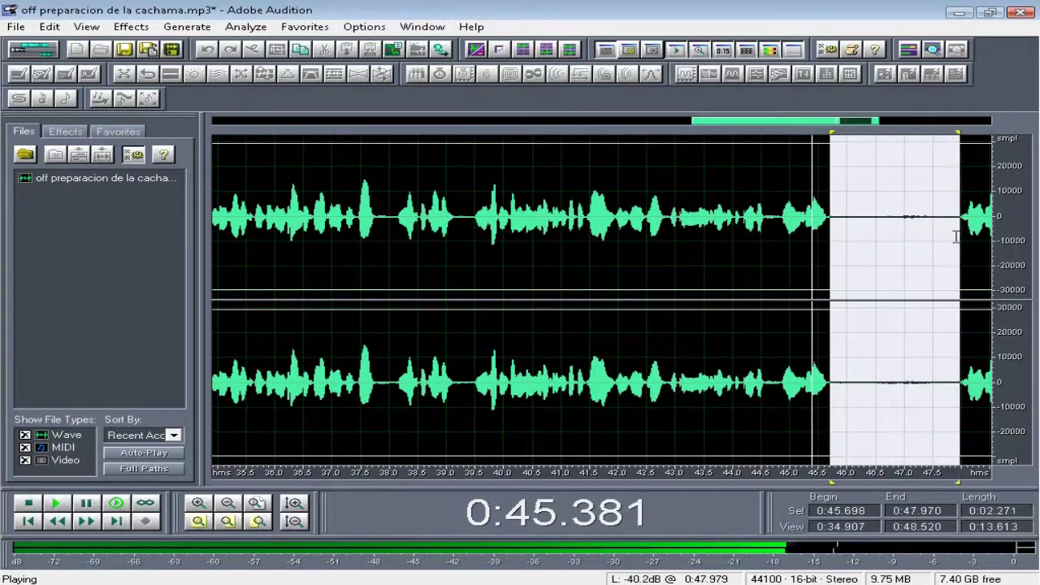
key(Delete)
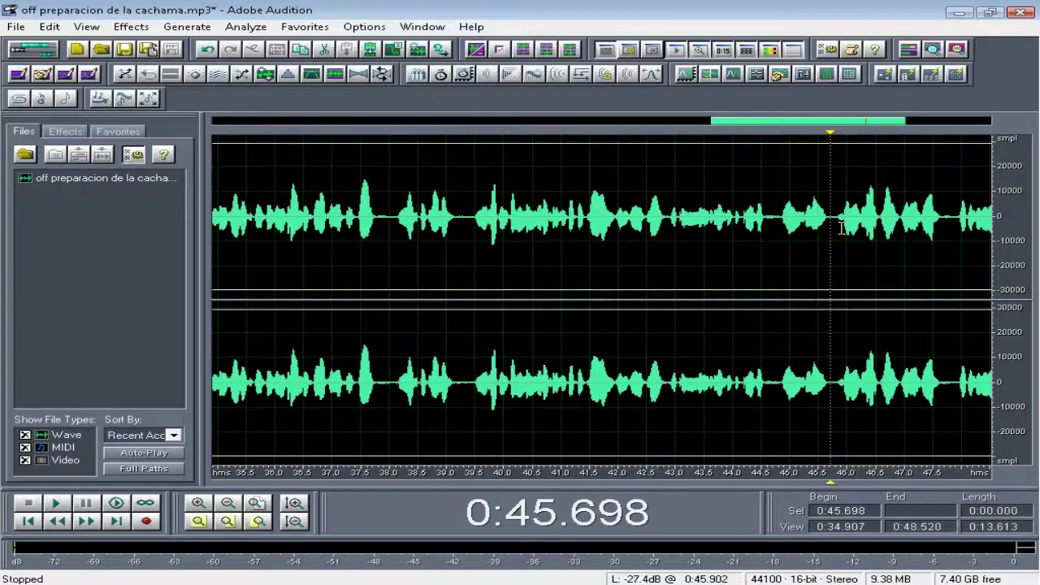
Step: Play the voice-over from 0:45.698 to check the cut, and delete the trailing silence from about 0:52.6 to the end
key(space)
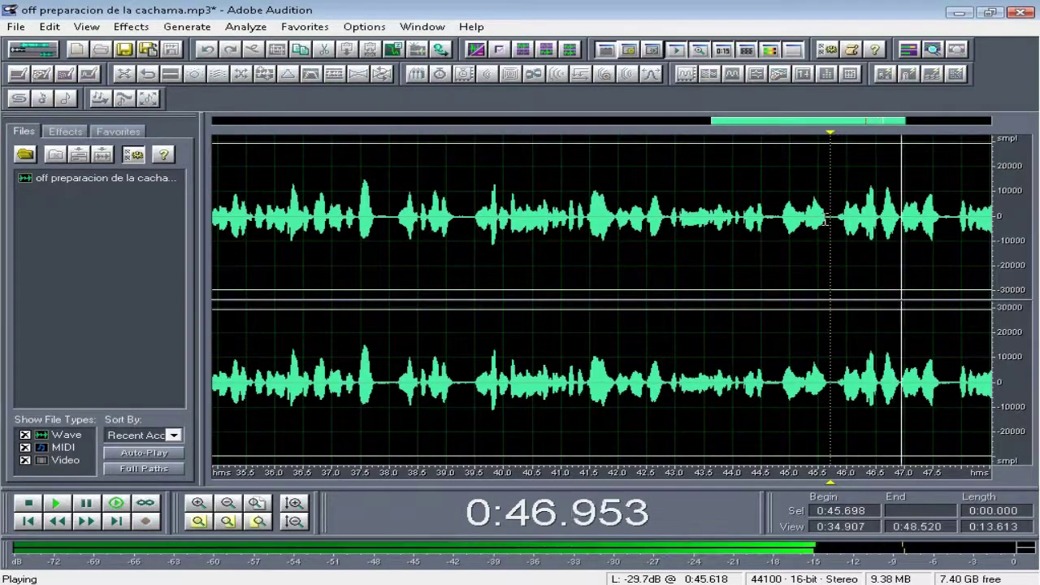
scroll(719, 258, down, 2)
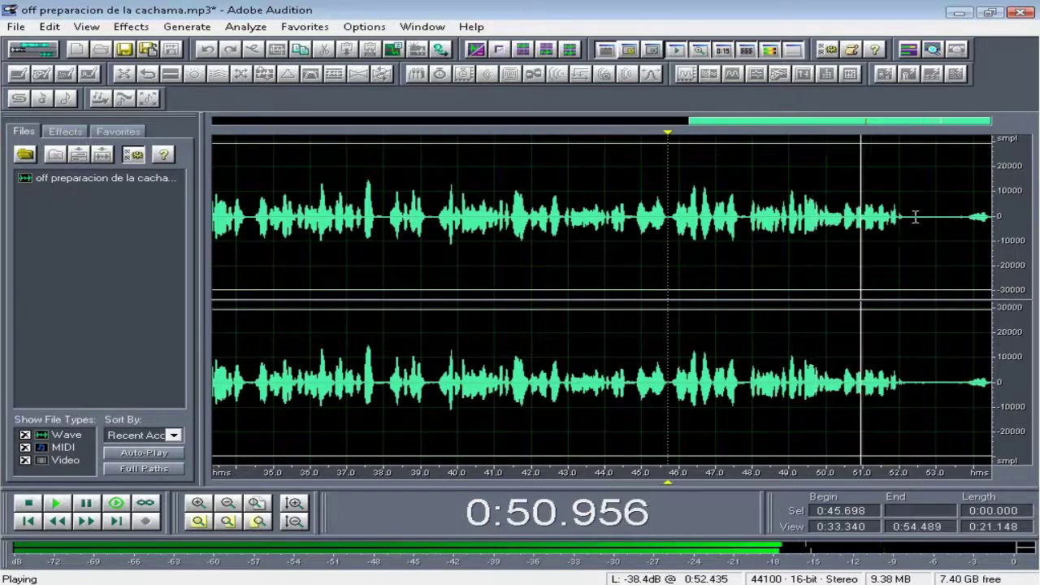
key(space)
drag(924, 221, 991, 221)
key(Delete)
Step: Save a copy of the edited voice-over to the Escritorio folder as off preparacion de la cachama.mp3 in mp3PRO format
click(149, 50)
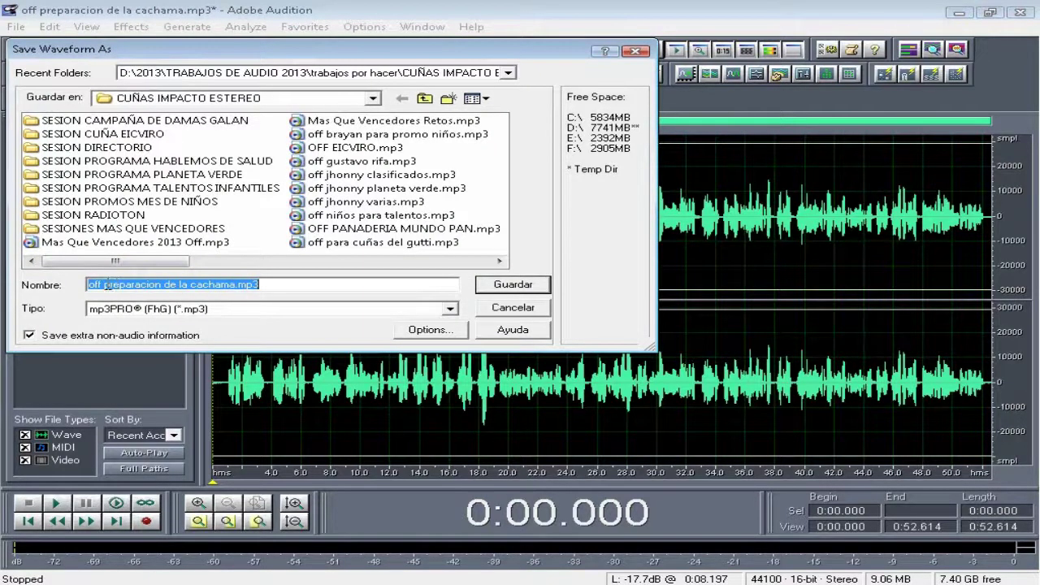
click(374, 98)
click(320, 102)
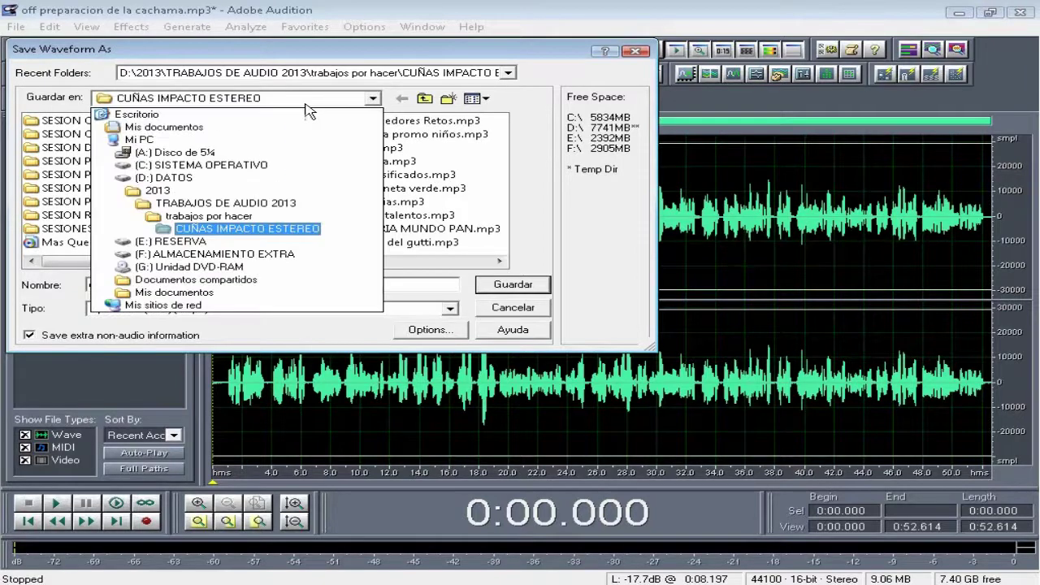
click(140, 118)
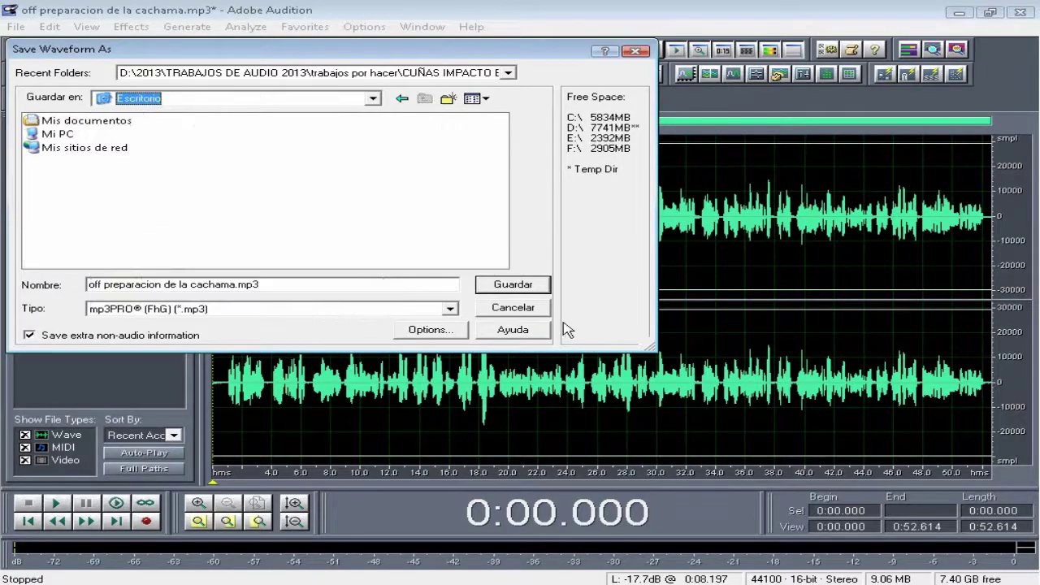
click(524, 286)
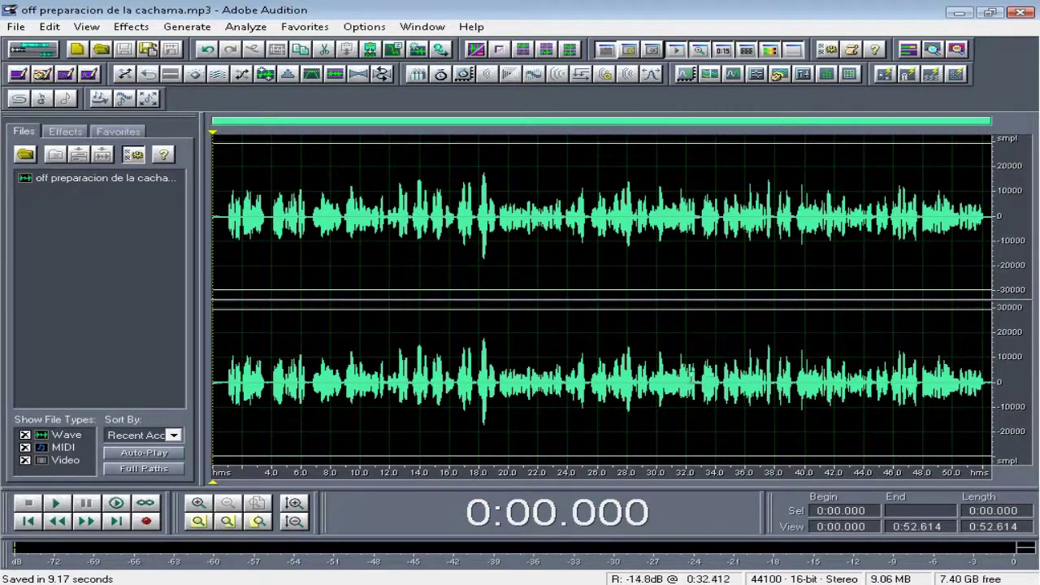
Step: Open the background sound file ruido ambiente.mp3 from the Escritorio folder
click(266, 241)
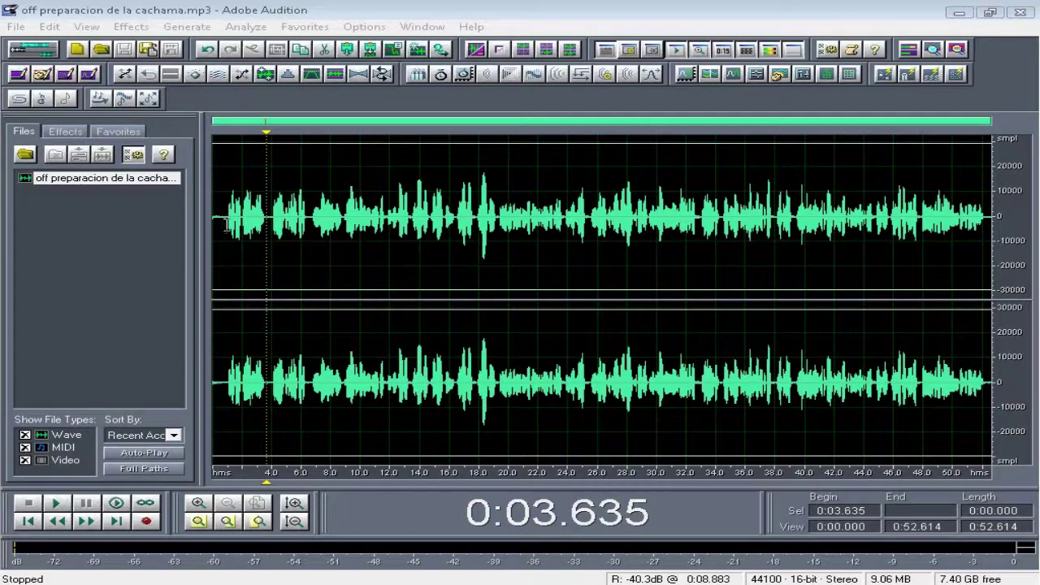
click(26, 156)
click(87, 177)
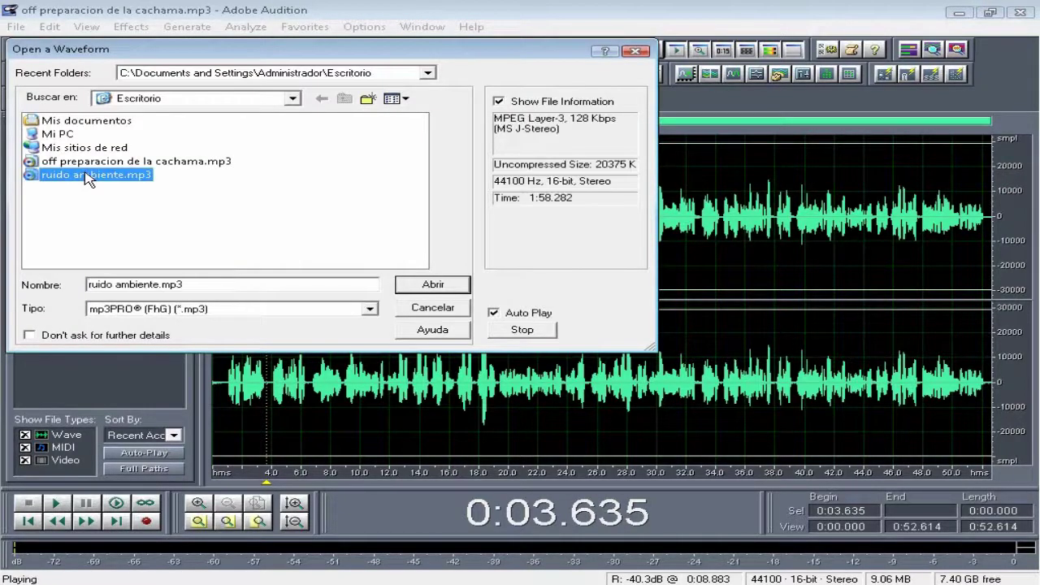
click(433, 285)
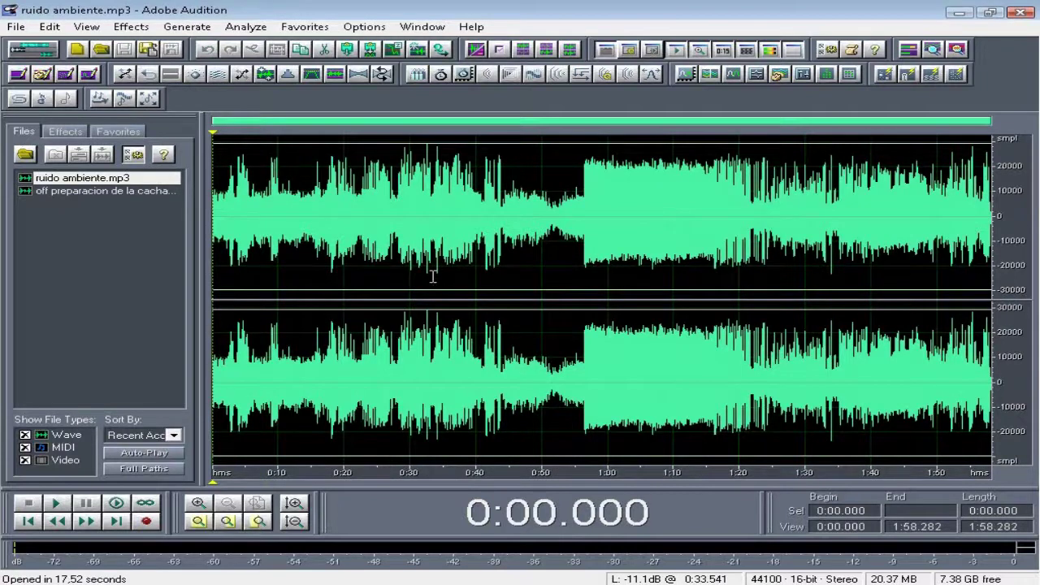
Step: Play short samples of the ambient sound from about 0:03 and 0:22.8 to examine its opening part
click(235, 192)
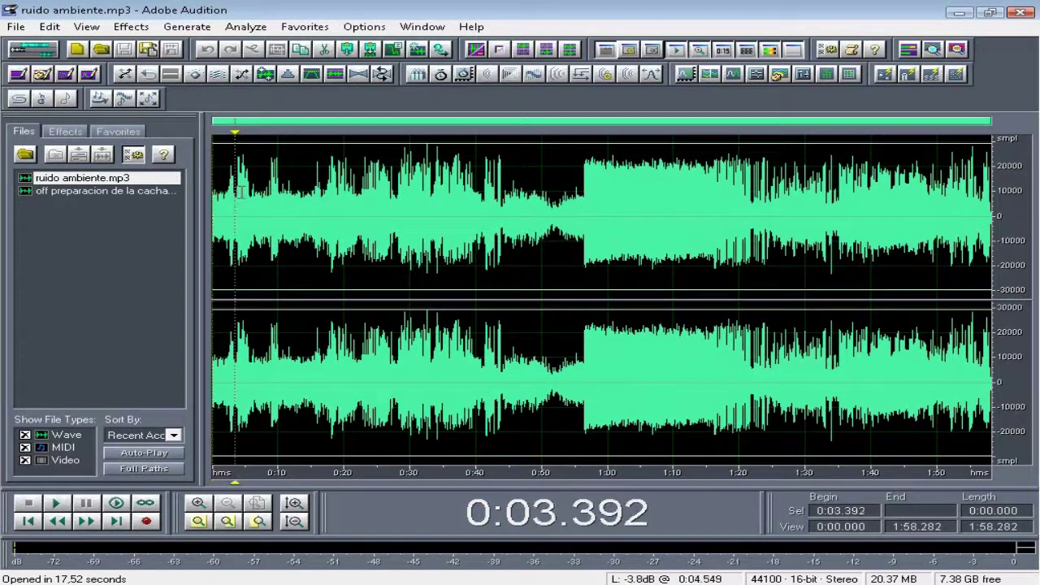
key(Home)
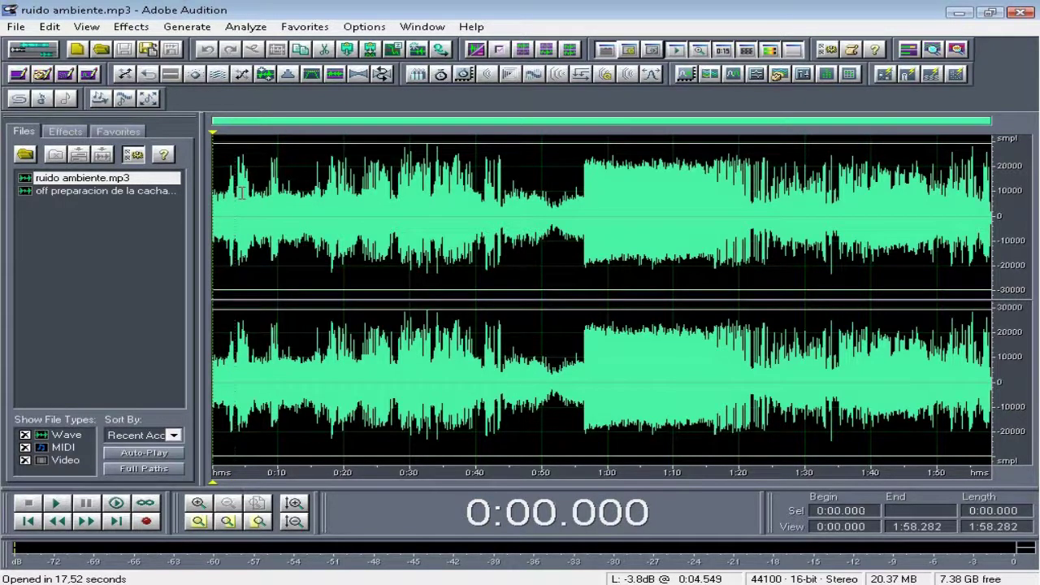
click(232, 203)
key(space)
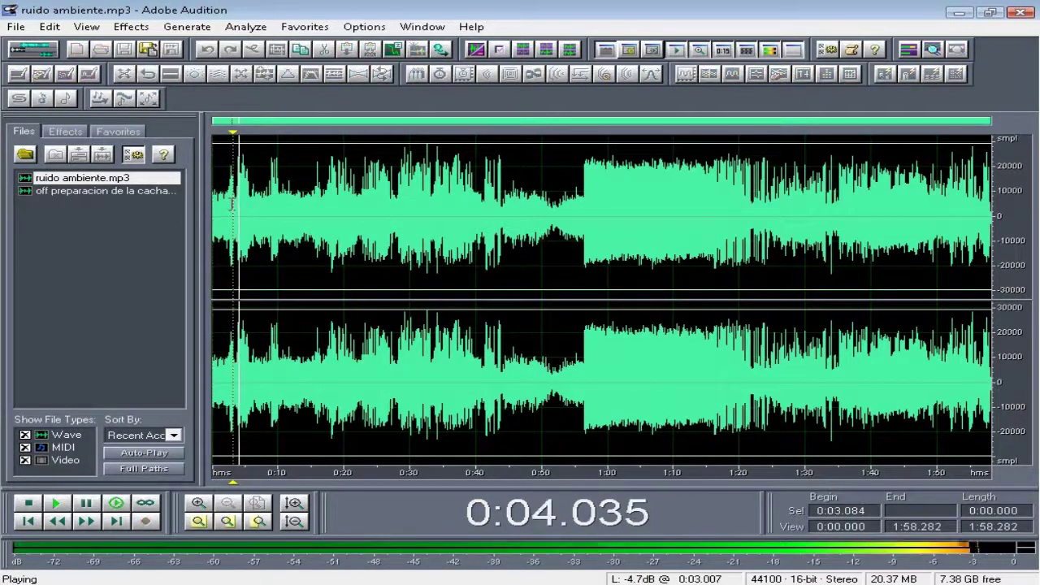
key(space)
click(363, 189)
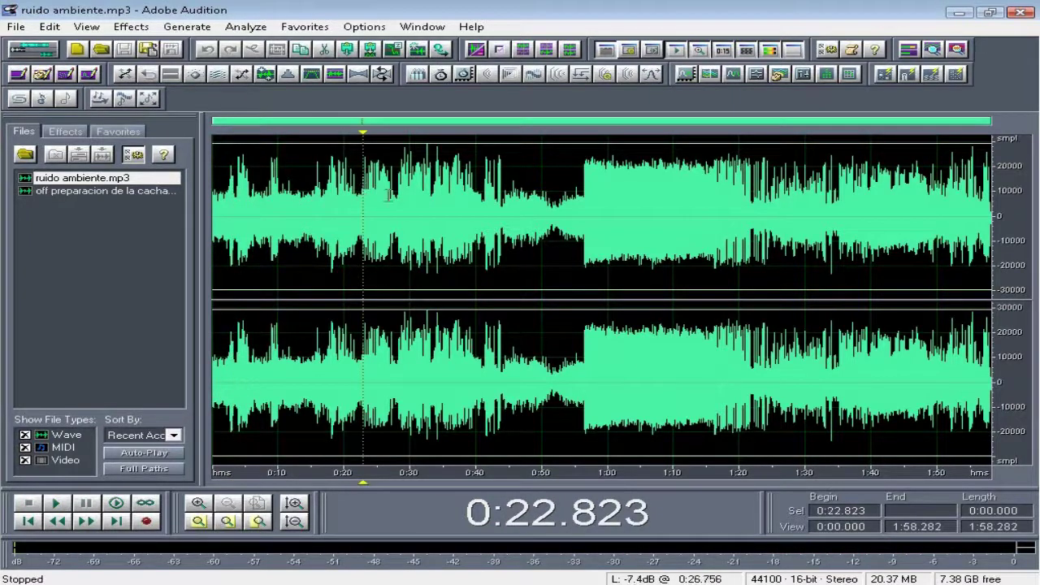
key(space)
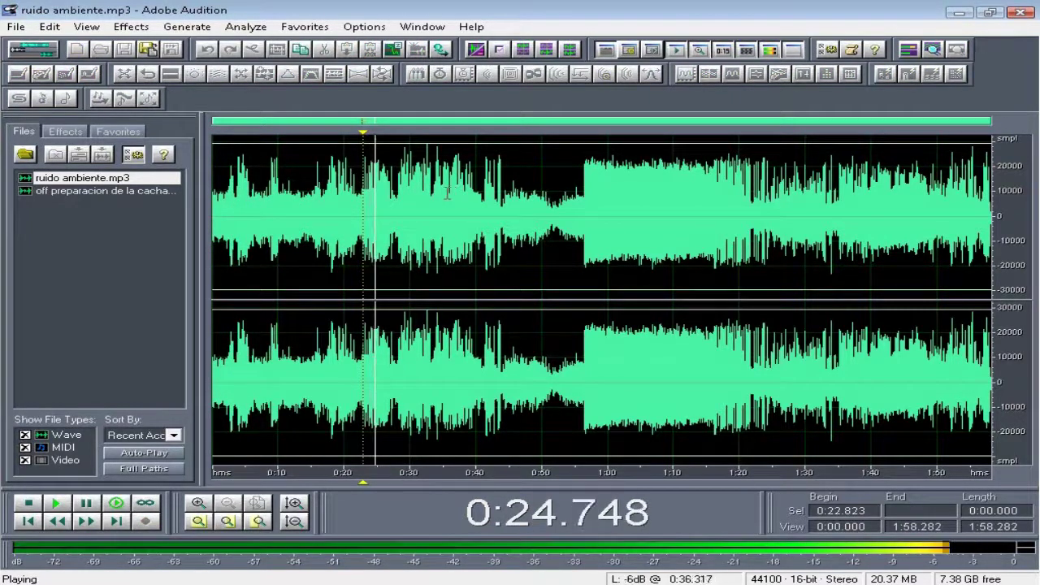
key(space)
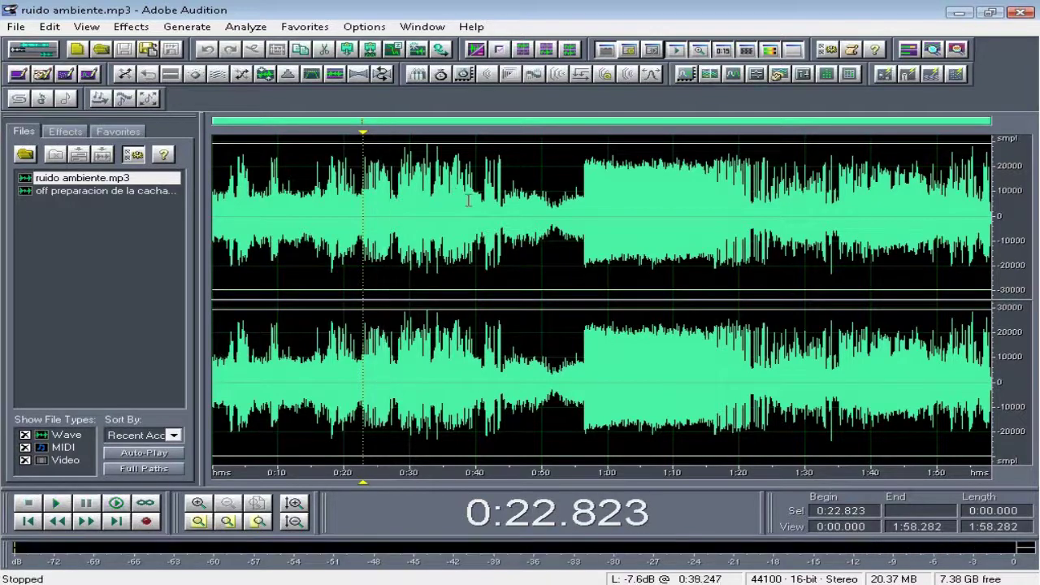
Step: Play the ambient sound from about 0:36.5 and 0:41.2 to examine what its middle part contains
click(484, 199)
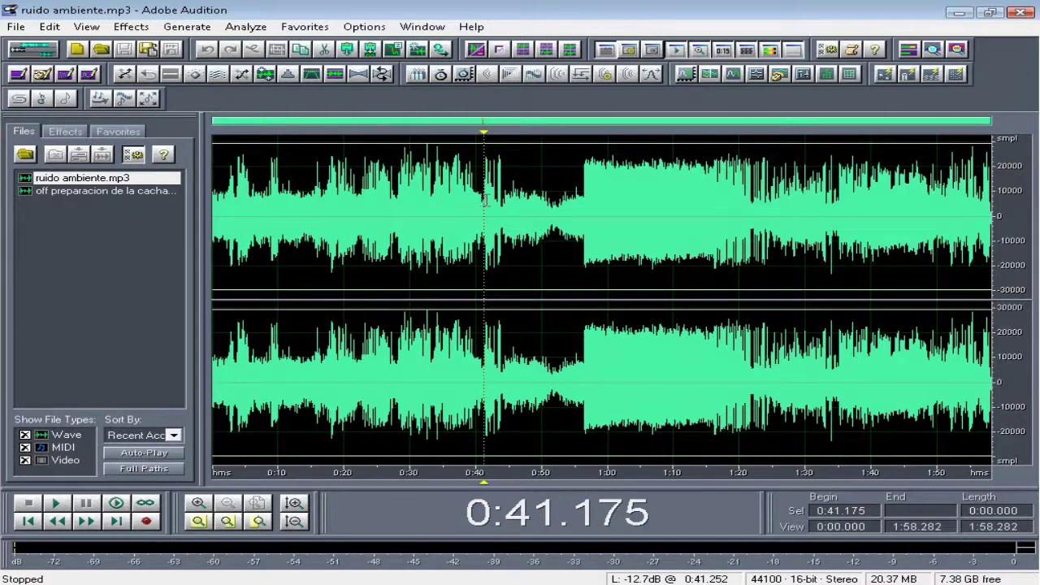
click(429, 193)
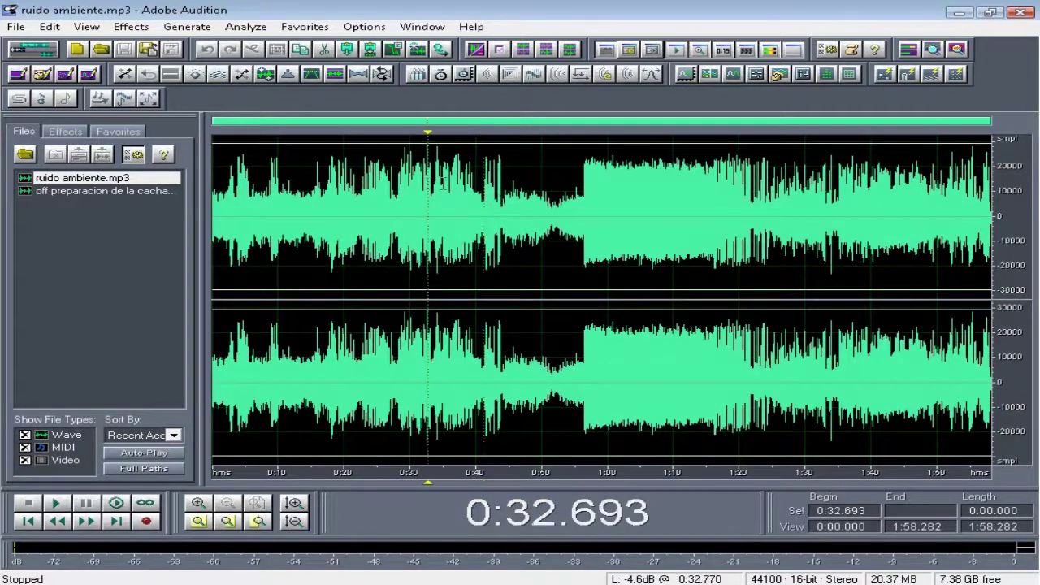
key(space)
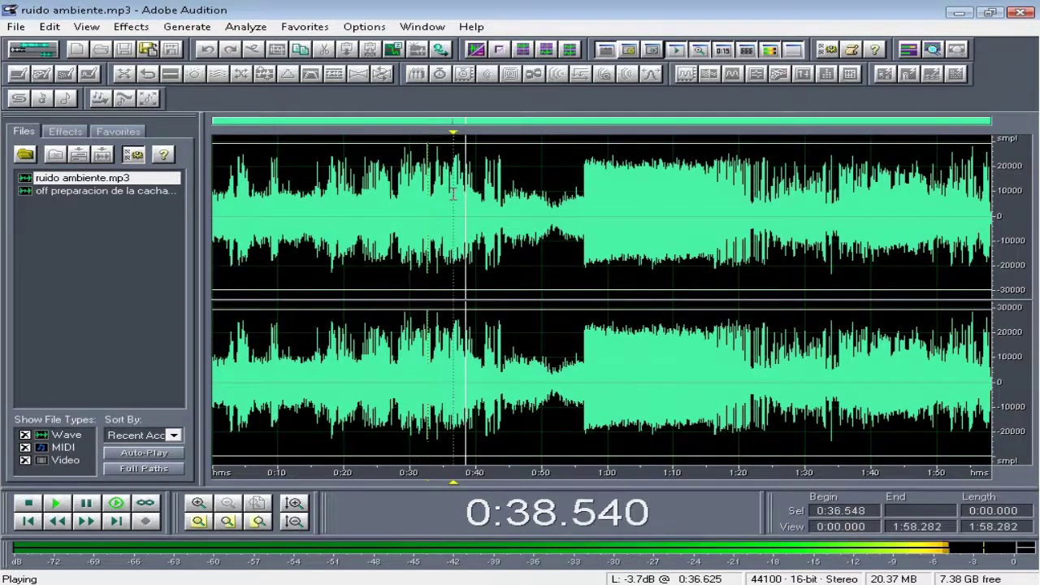
click(453, 195)
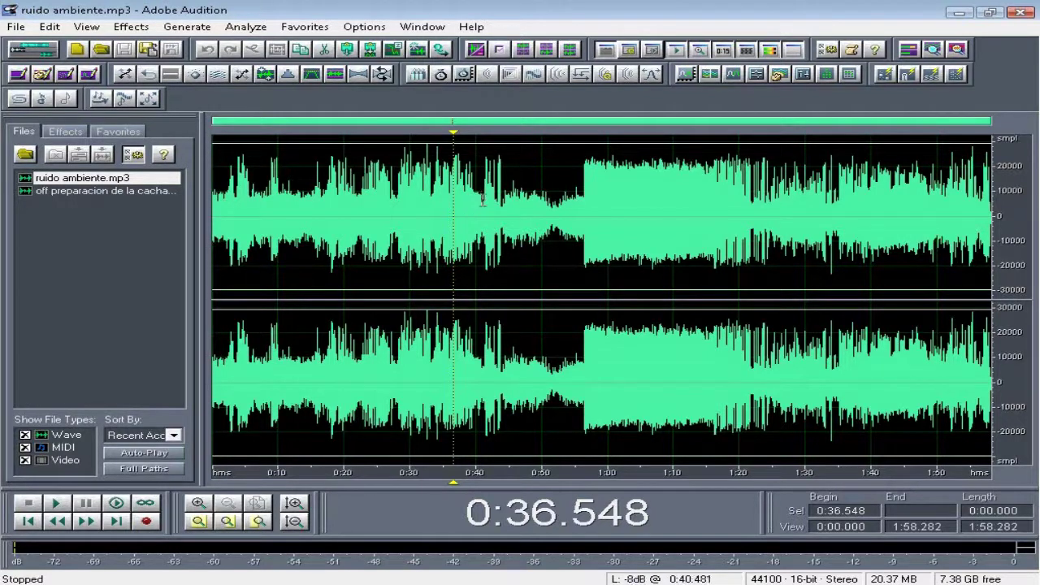
click(482, 197)
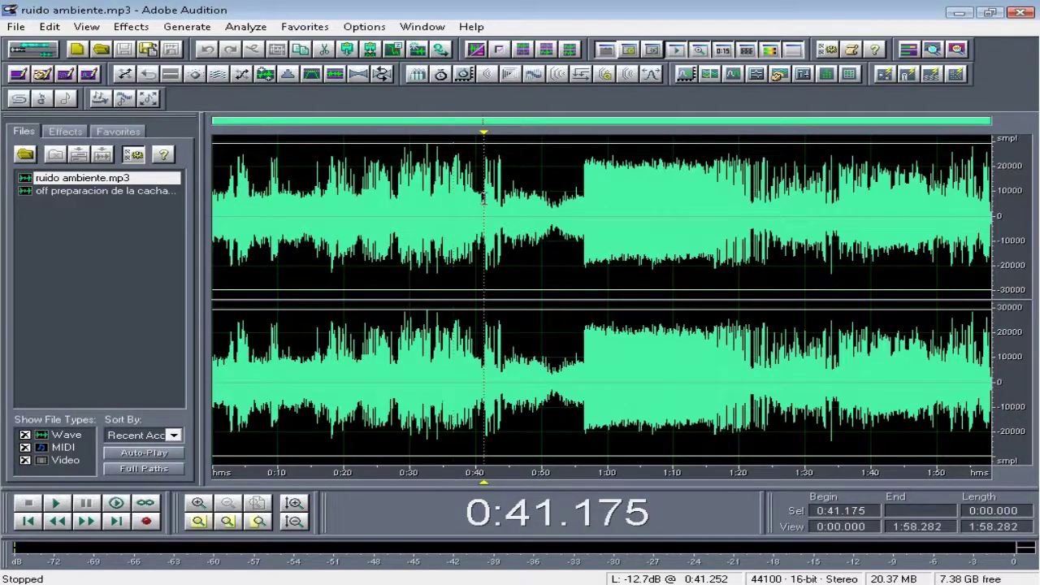
key(space)
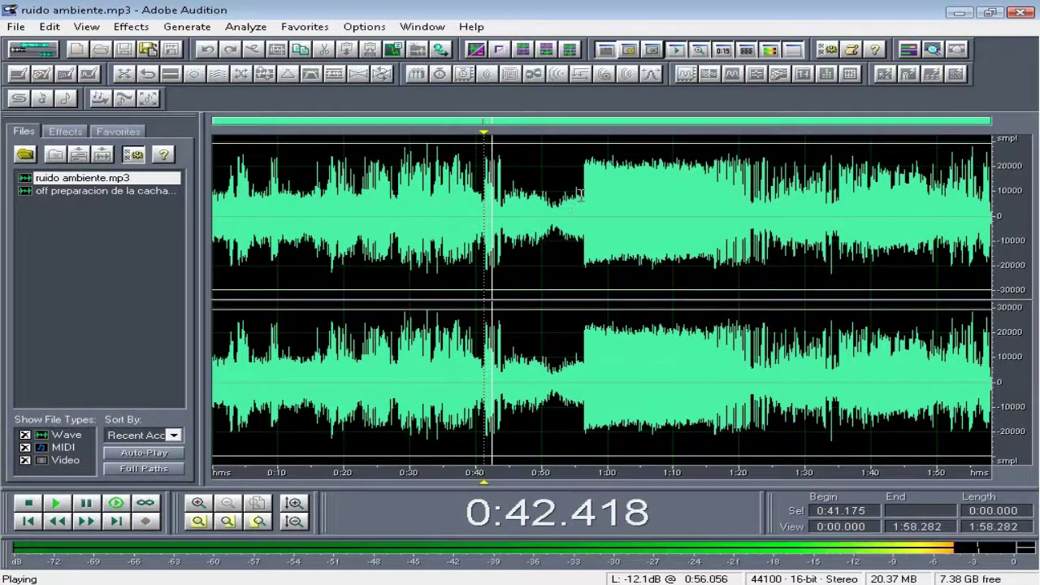
key(space)
Step: Play the ambient sound from about 0:56 and 1:15.9 to examine the loud passage and the section following it
click(580, 194)
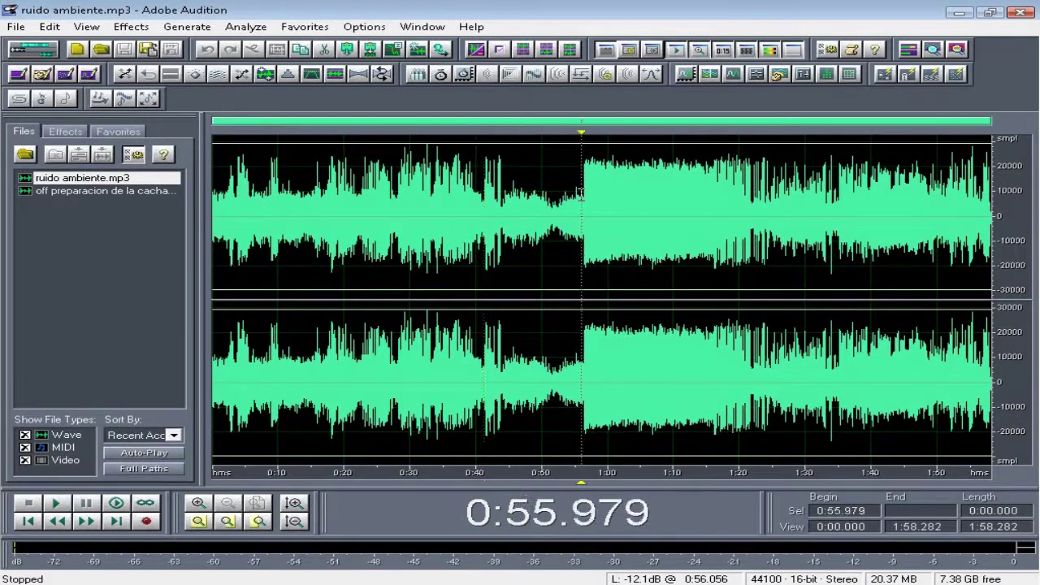
key(space)
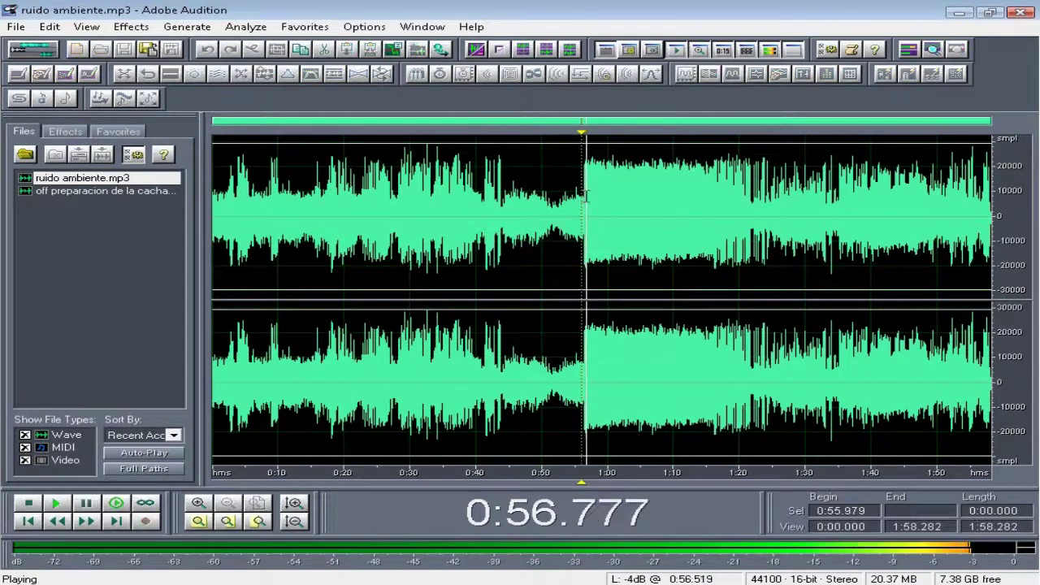
click(691, 195)
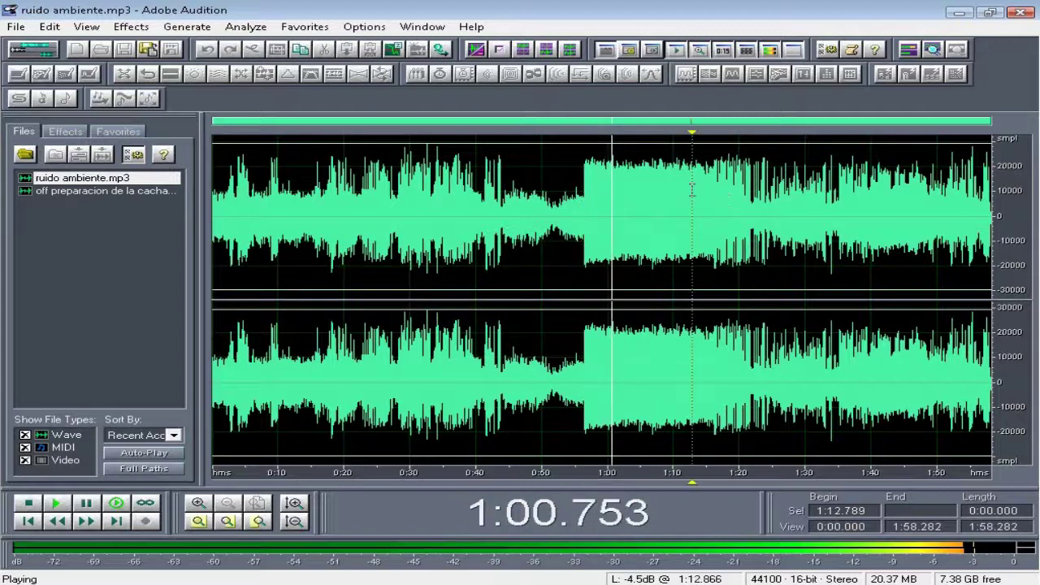
key(space)
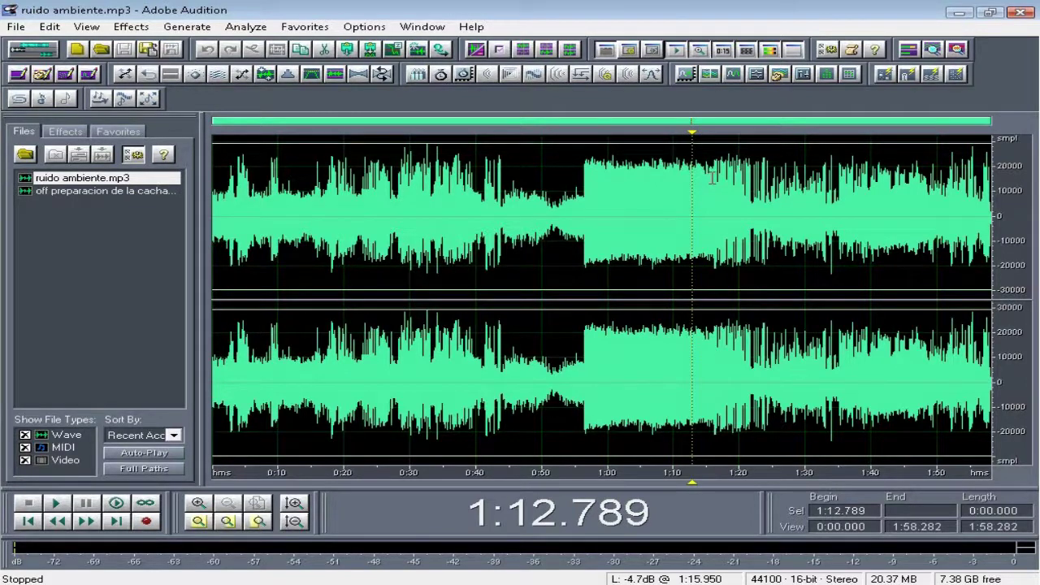
click(711, 179)
key(space)
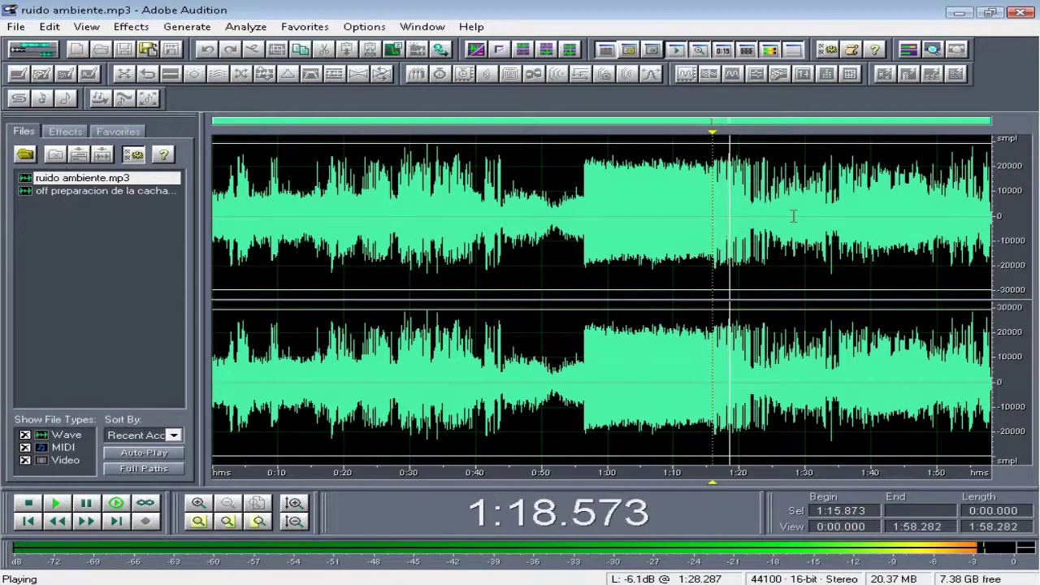
key(space)
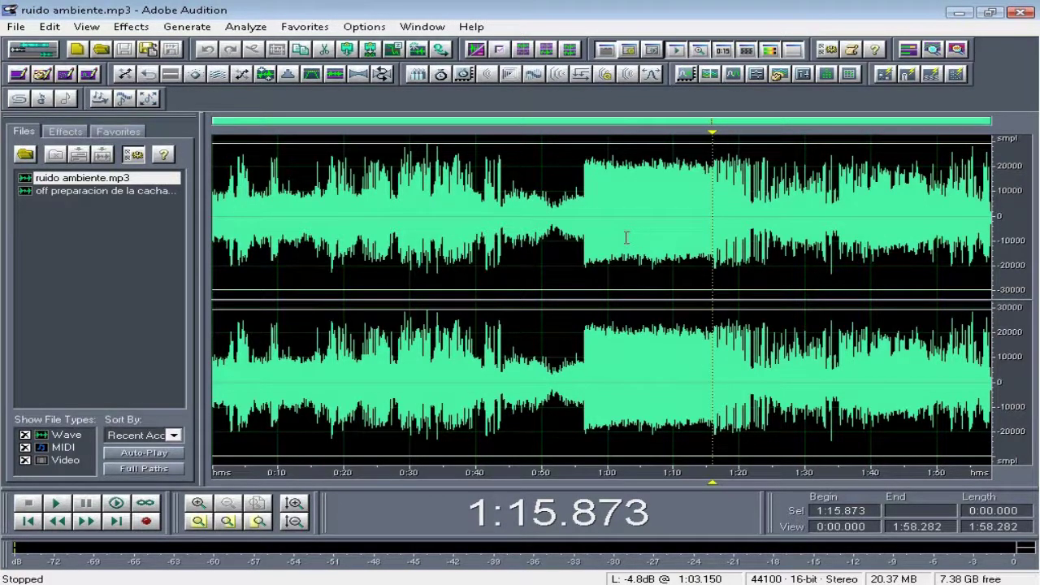
Step: Switch to the multitrack view, place the cachama voice-over on Track 1, and open that clip in the waveform editor
key(F12)
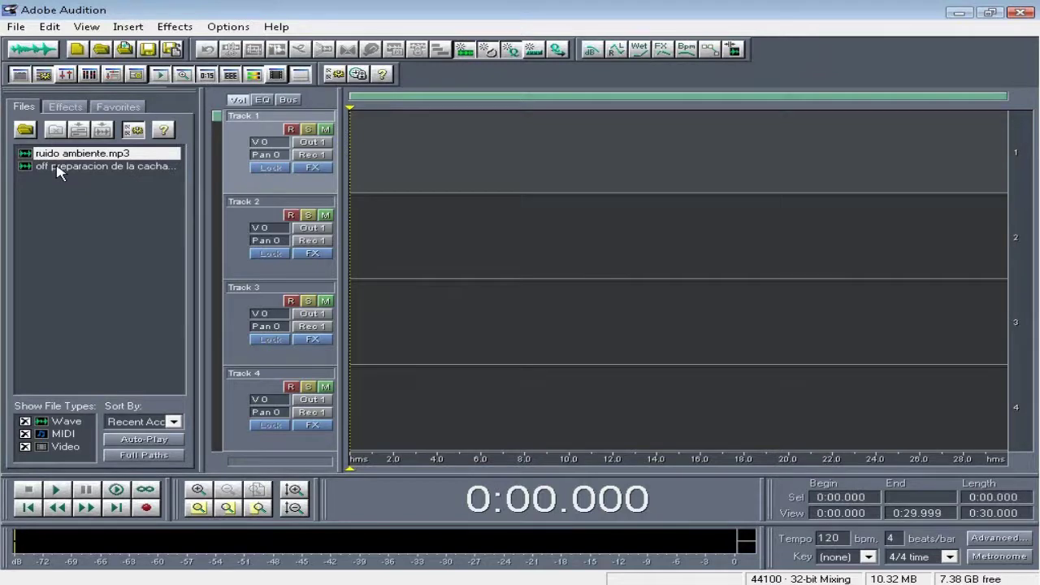
drag(58, 170, 431, 163)
double_click(431, 161)
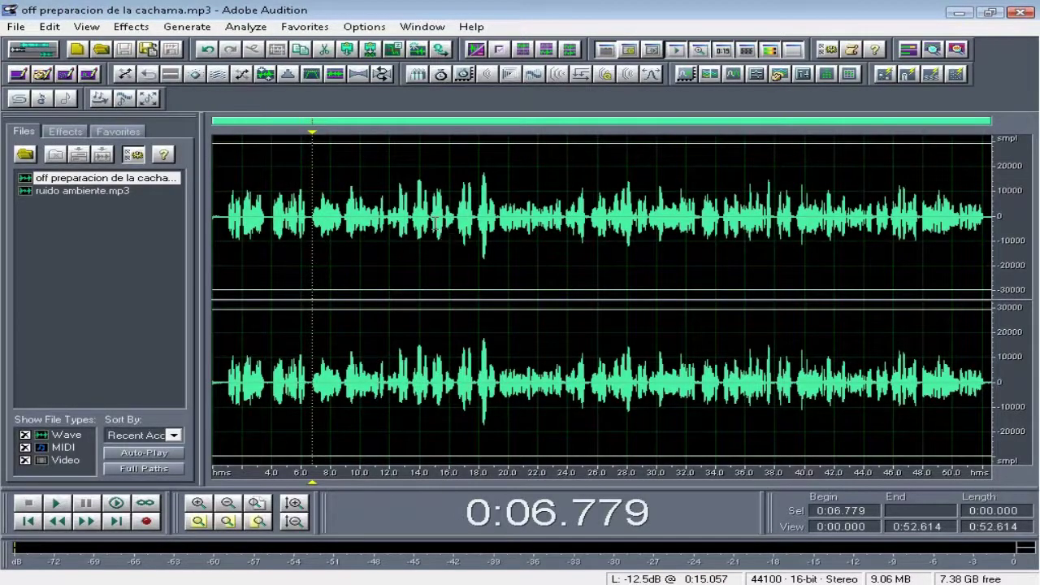
Step: Normalize the whole voice-over to 100%, with L/R normalized equally, and play its opening before returning to the multitrack view
click(335, 75)
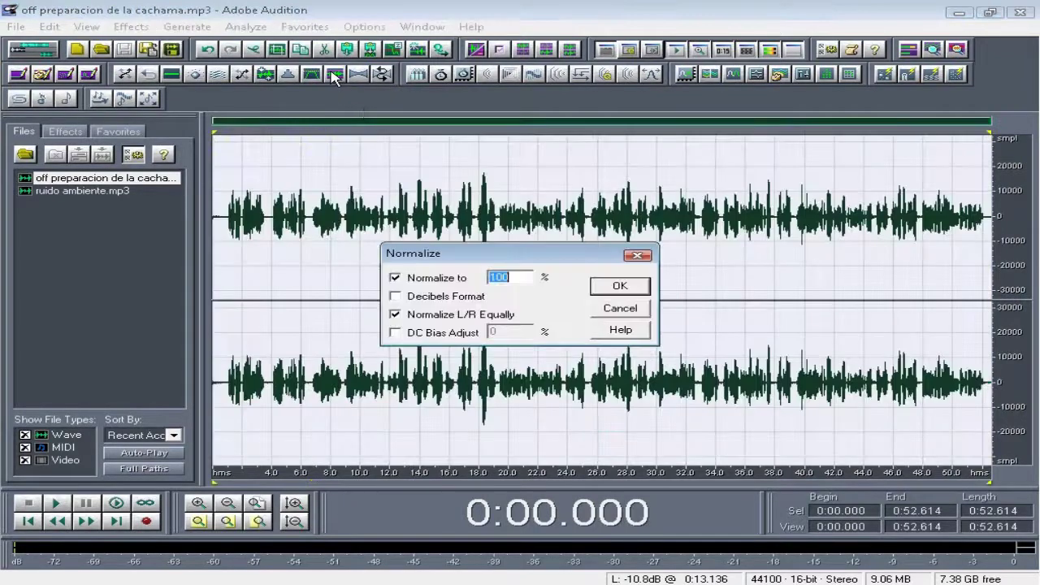
click(619, 287)
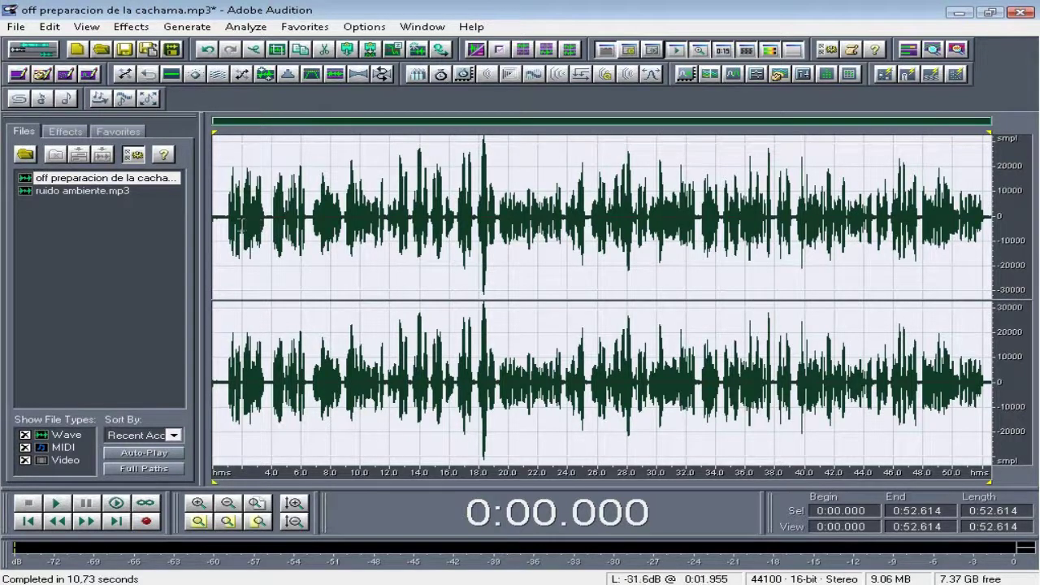
click(223, 222)
key(space)
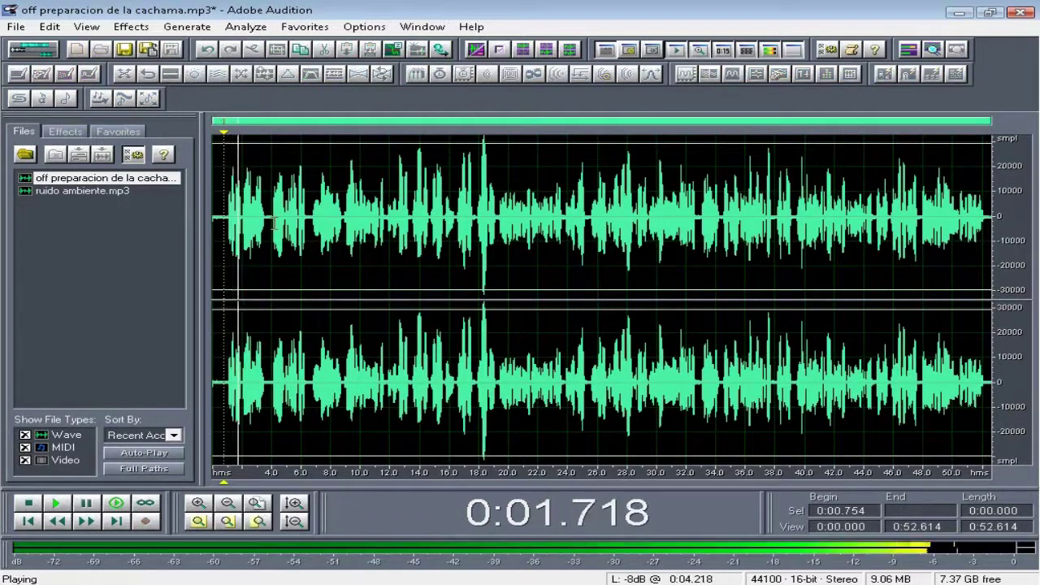
key(space)
key(F12)
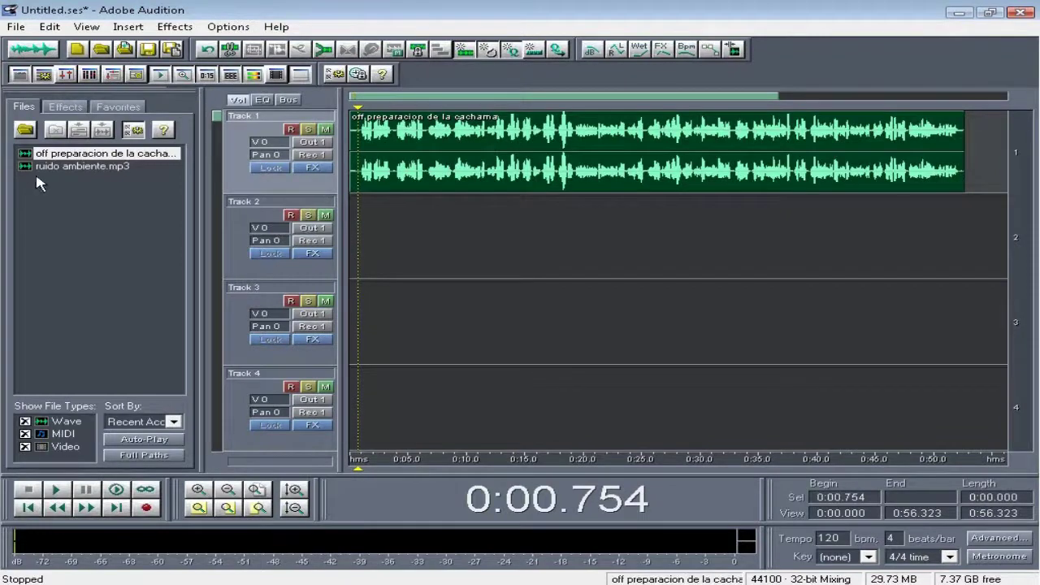
click(48, 169)
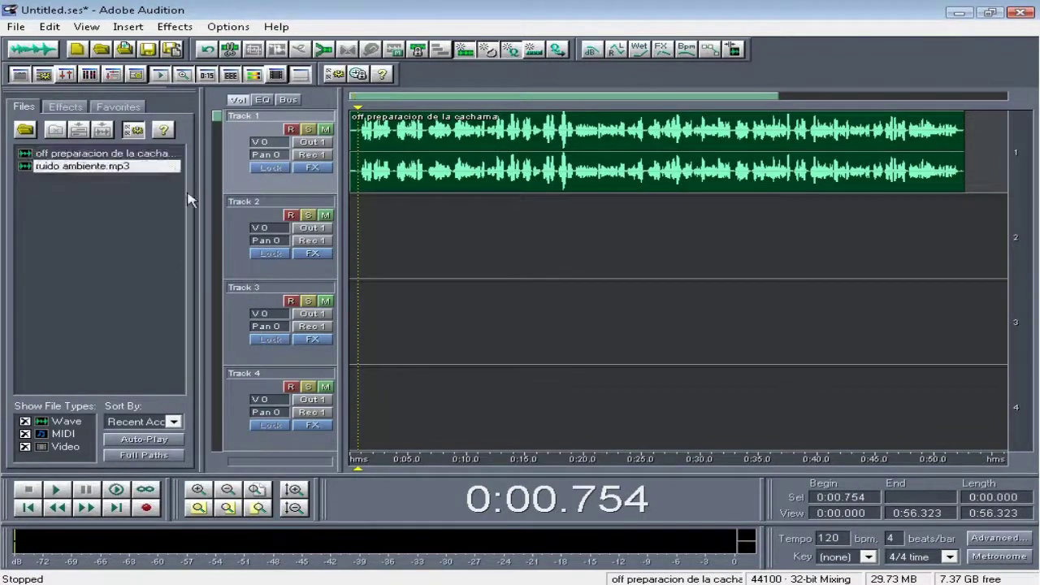
drag(507, 255, 492, 250)
drag(670, 235, 494, 239)
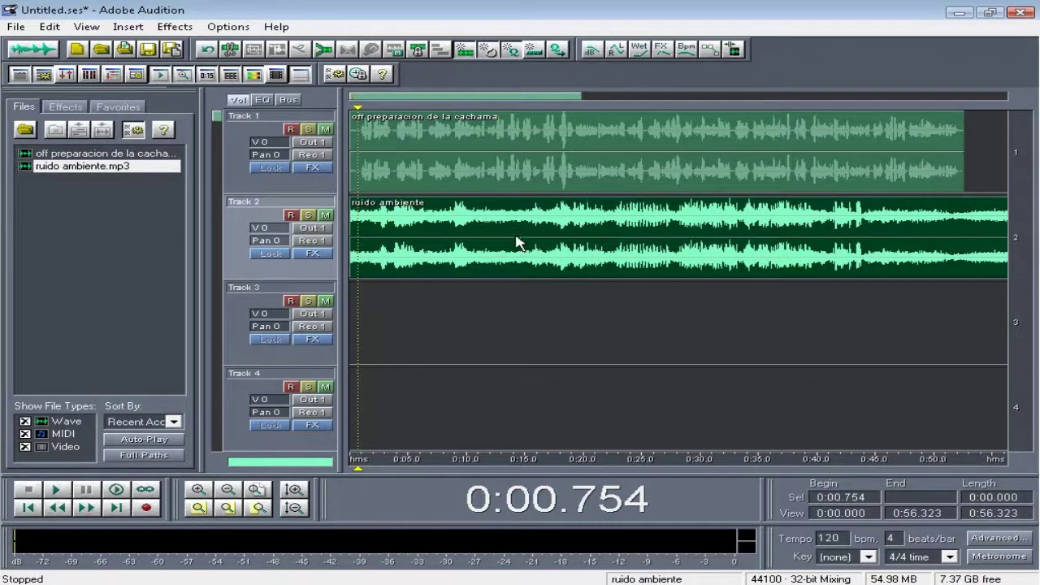
key(ctrl+z)
key(ctrl+z)
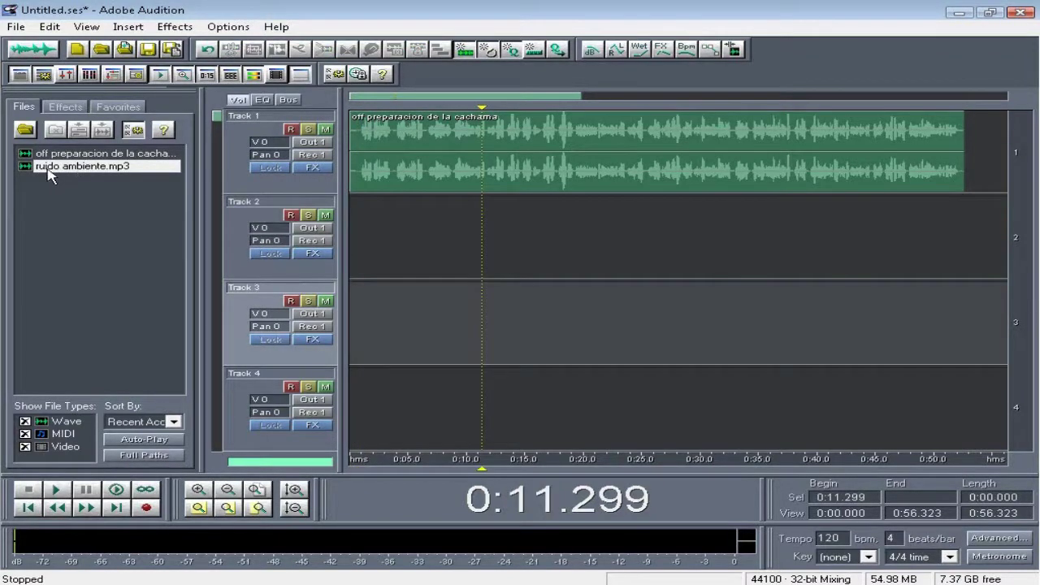
Step: Place ruido ambiente.mp3 at the start of Track 3 and move the voice-over clip to Track 2, starting at about 0:02
drag(65, 173, 473, 214)
drag(487, 284, 453, 311)
drag(426, 175, 453, 237)
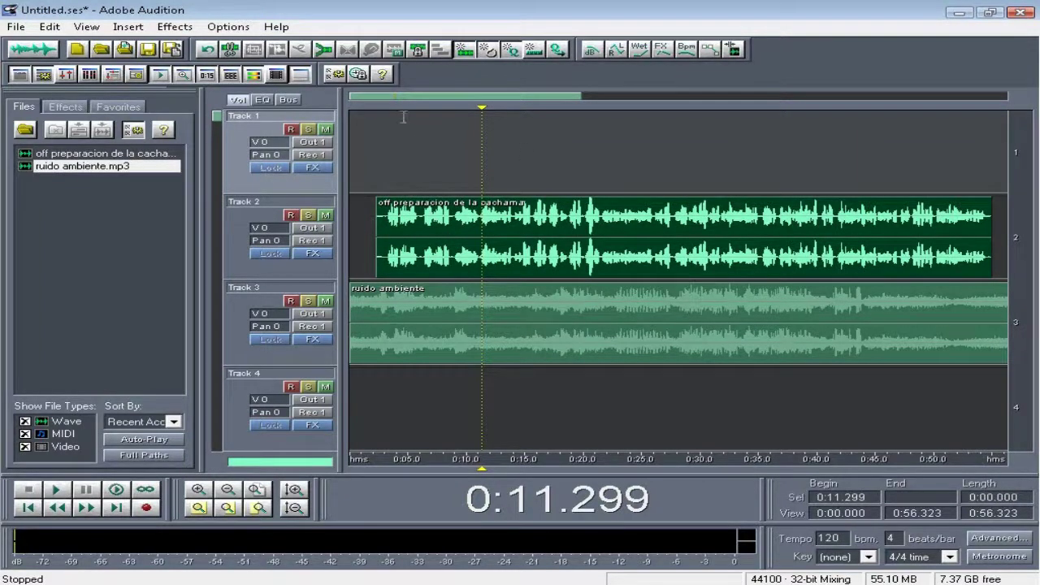
Step: Shift the Track 2 voice-over to start at about 0:04 and play the opening of the session
scroll(420, 101, down, 5)
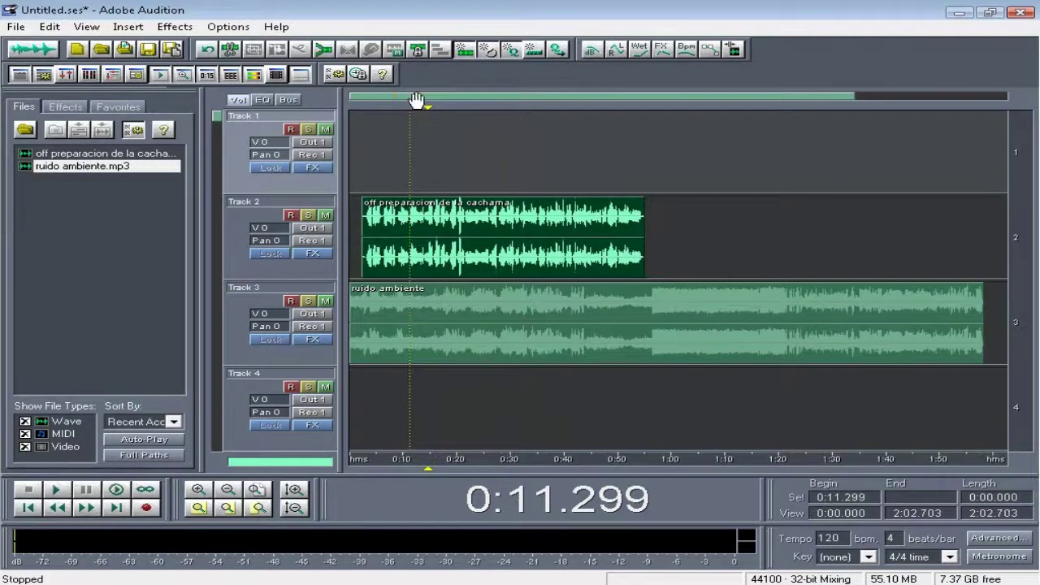
scroll(416, 99, up, 4)
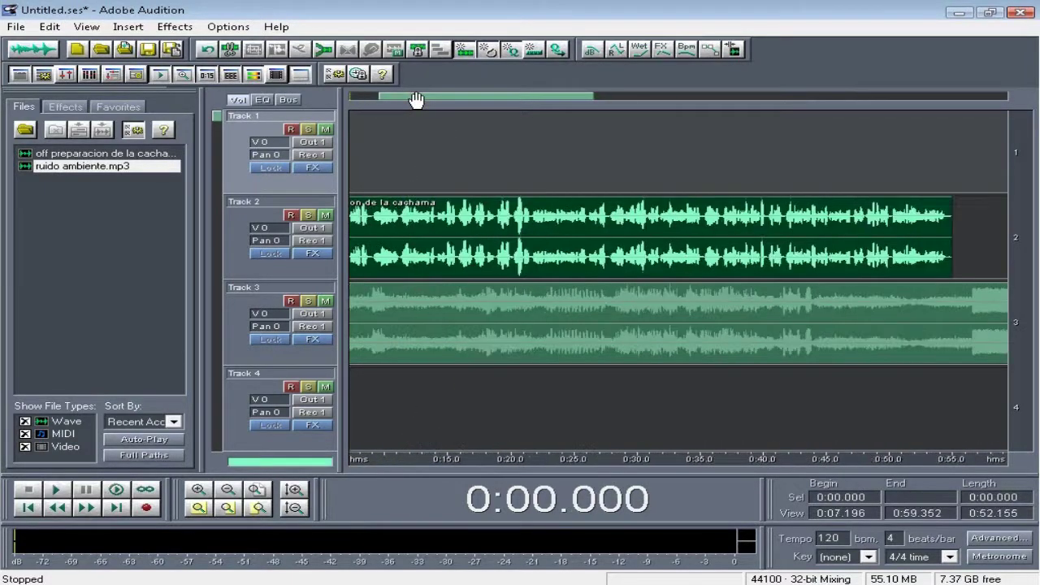
key(Home)
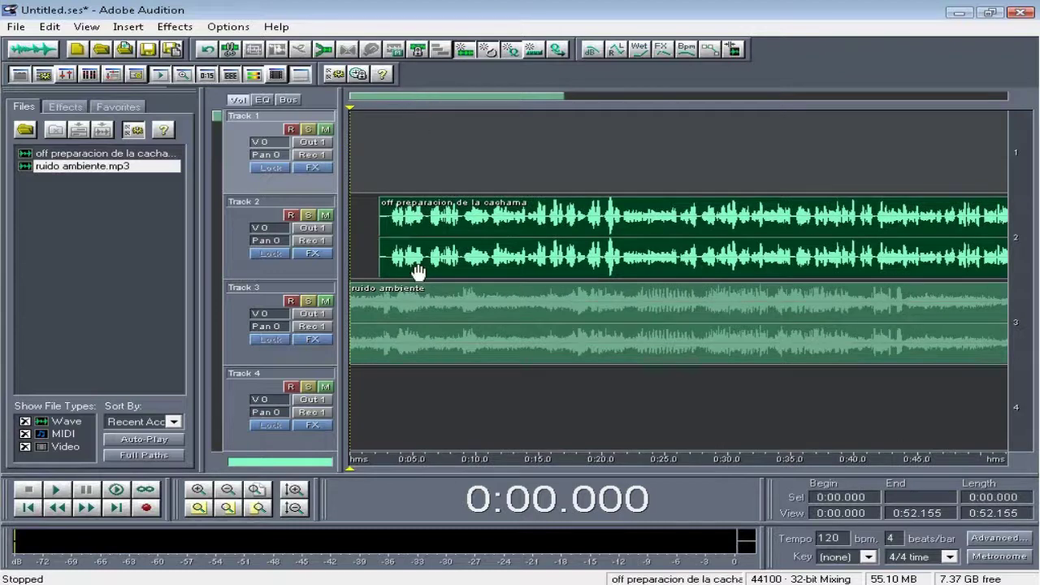
drag(418, 272, 438, 254)
key(space)
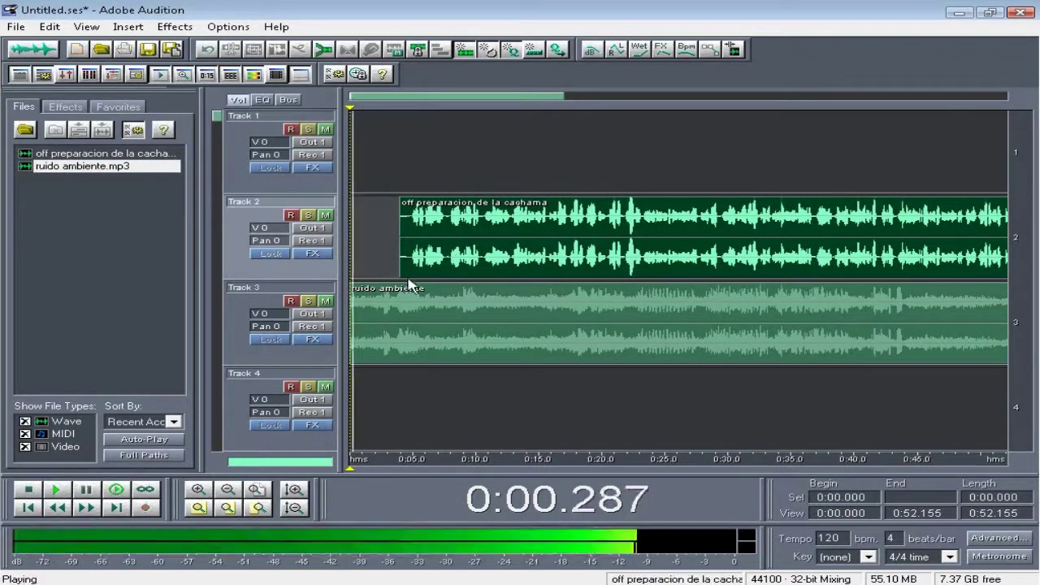
click(390, 295)
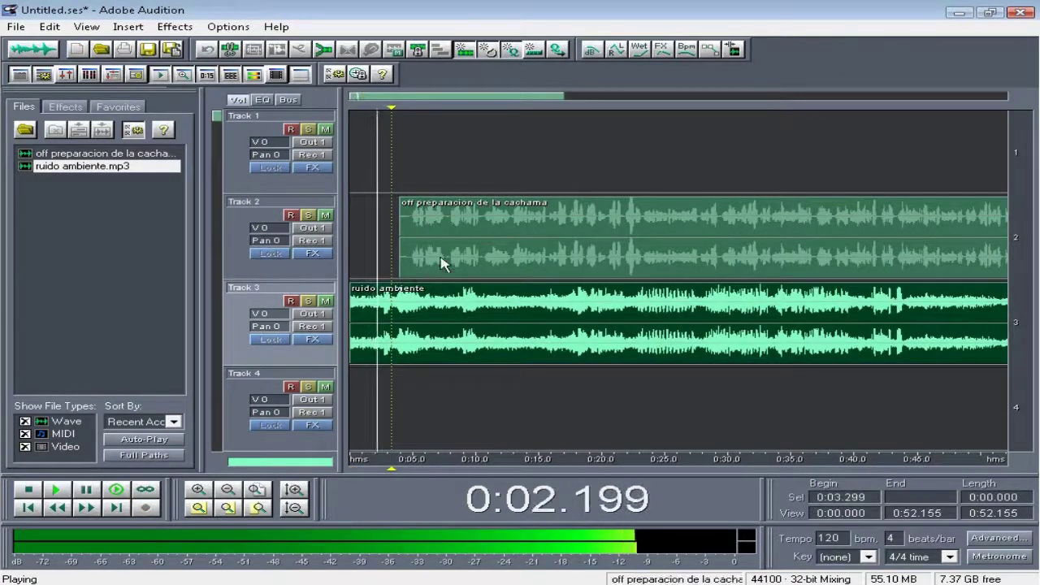
key(space)
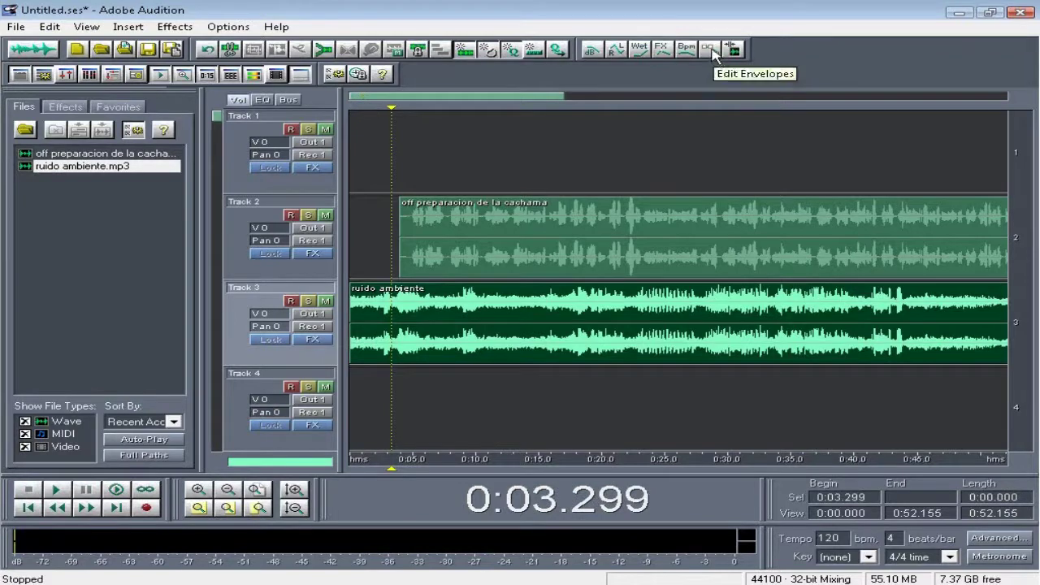
Step: Turn on envelope editing, fade the ambient clip in from 0% volume to full by about 0:03, and play the fade
click(710, 50)
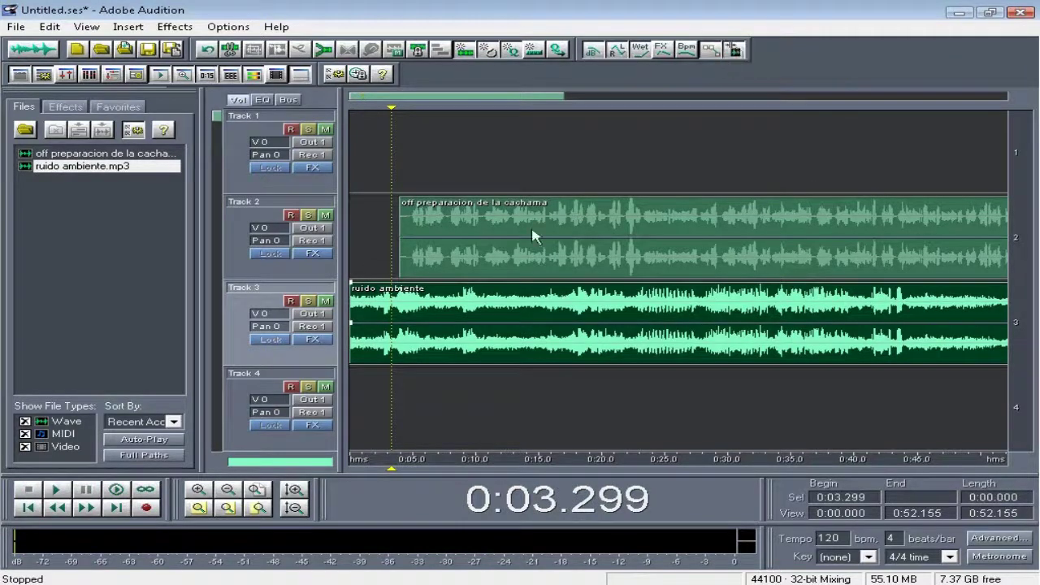
click(385, 284)
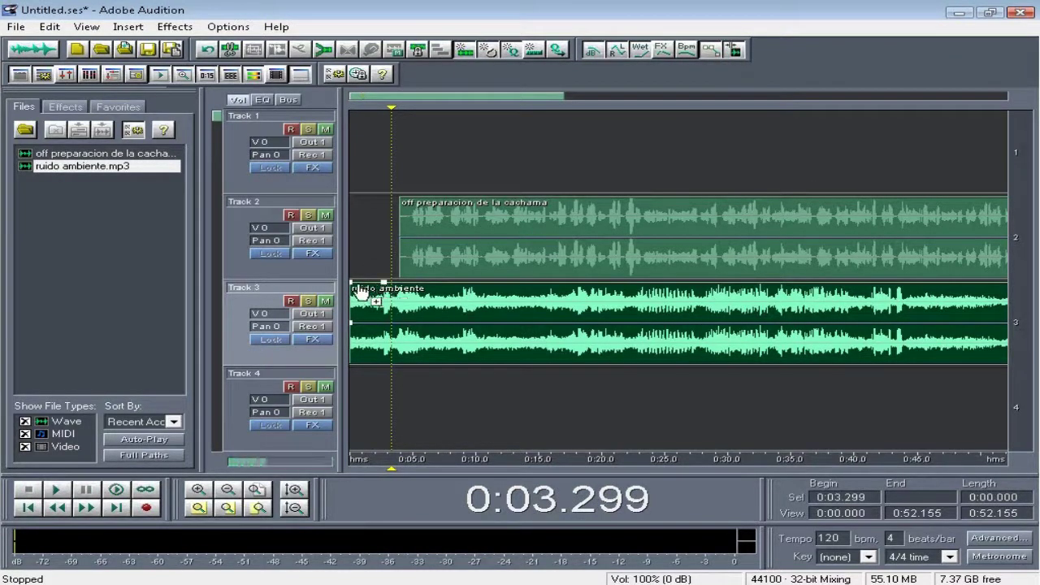
drag(352, 286, 346, 360)
key(Home)
key(space)
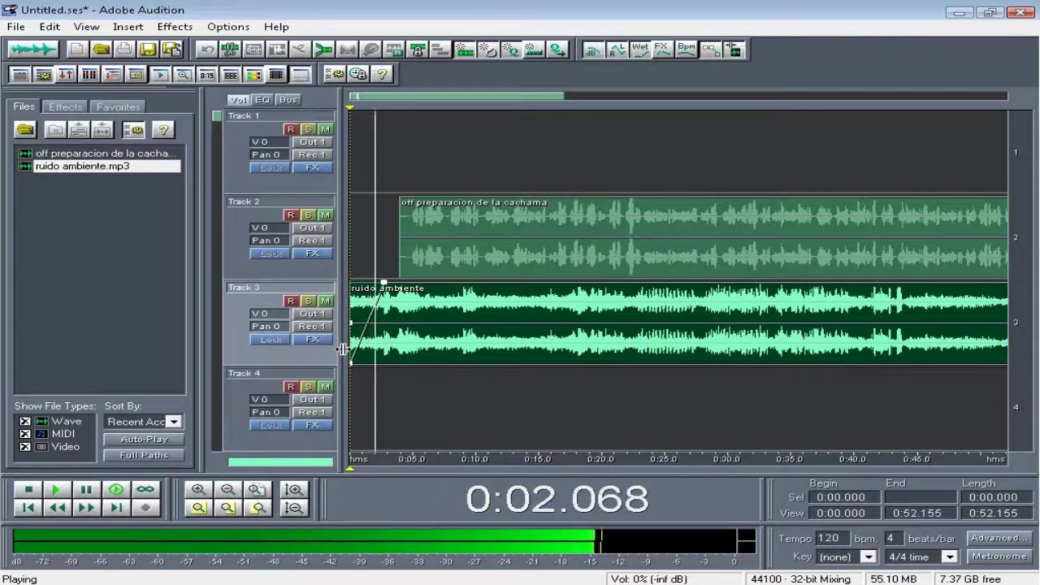
key(space)
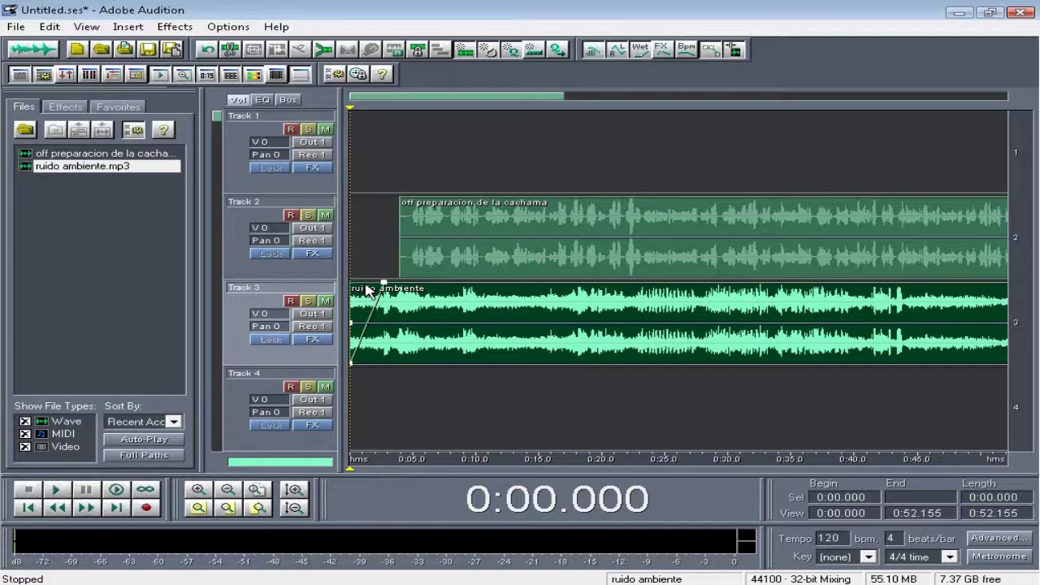
Step: During playback, move the voice-over's start to about 0:05.3 and lower the ambient volume envelope between about 0:05.7 and 0:08.3
key(space)
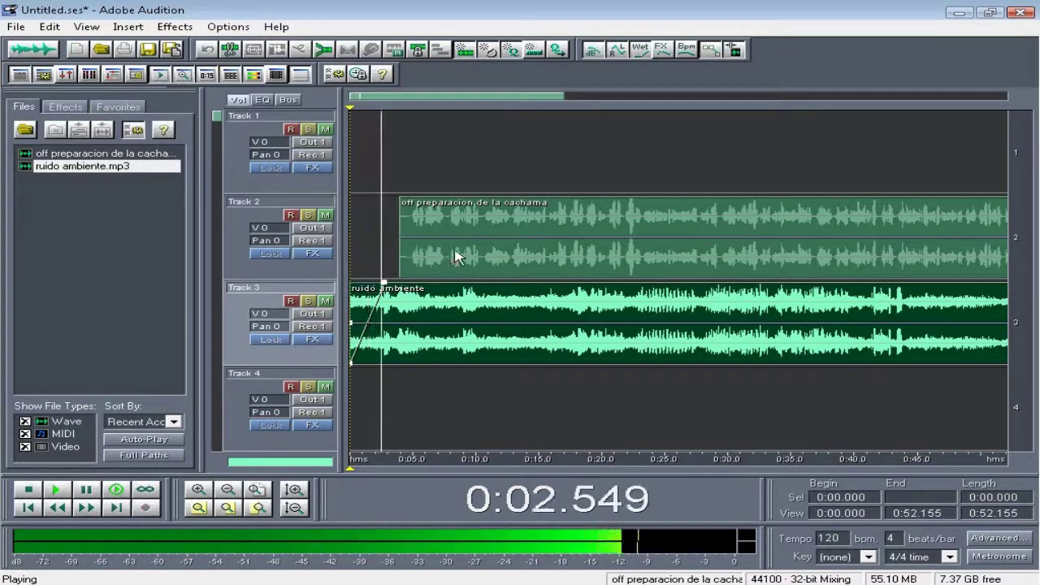
drag(457, 256, 476, 259)
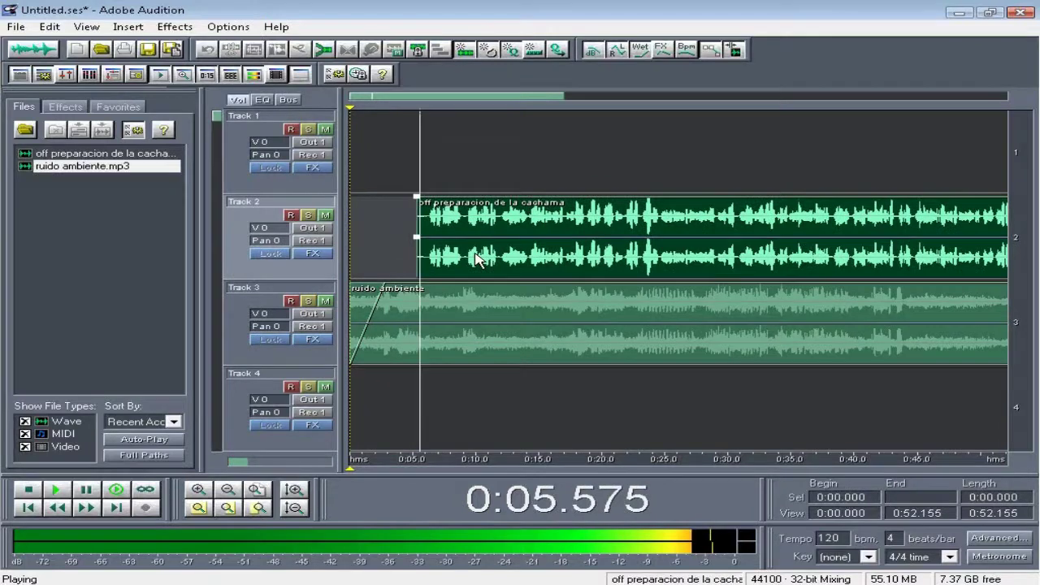
click(424, 293)
drag(429, 289, 457, 344)
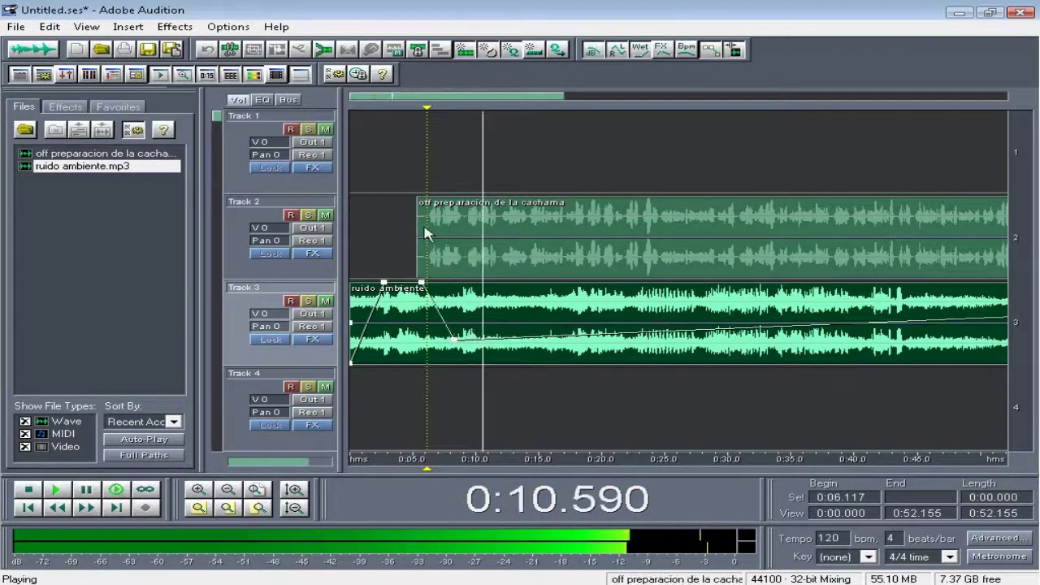
Step: Keep the ambient volume low under the voice by adding an envelope point, settled at about 0:12.5, and lowering the clip's end point
click(498, 300)
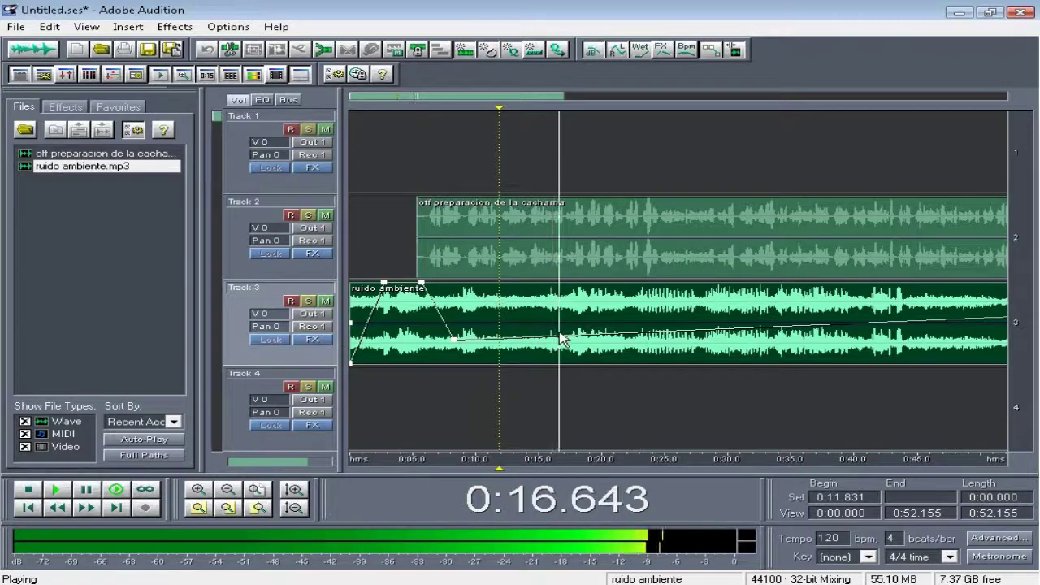
drag(552, 341, 555, 345)
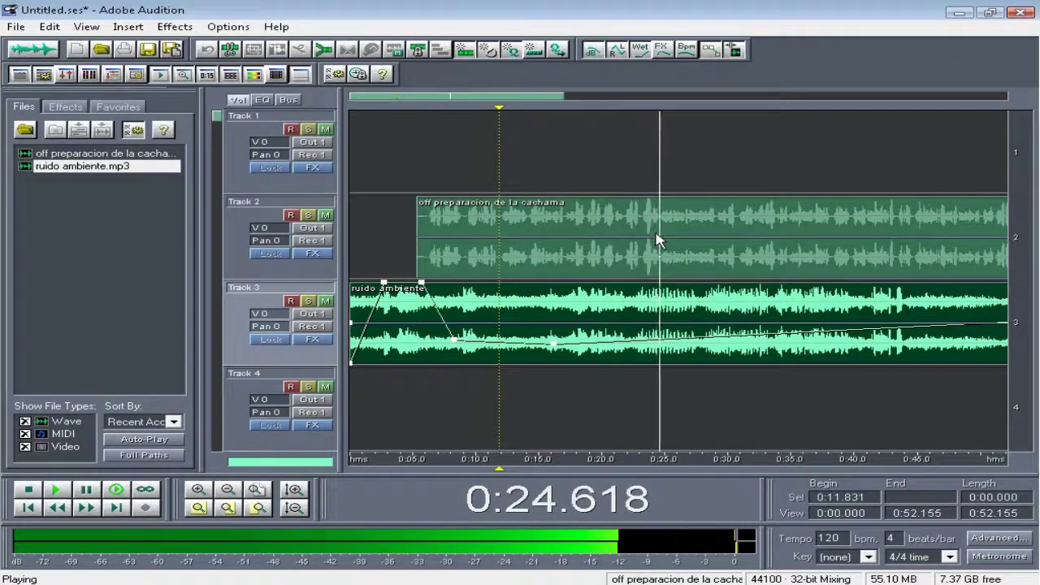
scroll(493, 99, down, 3)
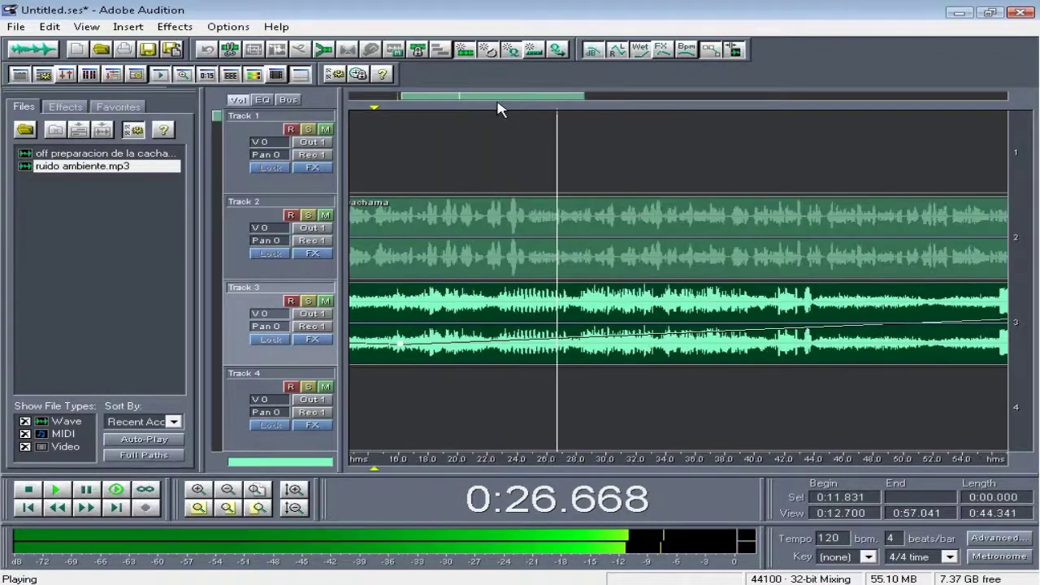
scroll(492, 99, down, 1)
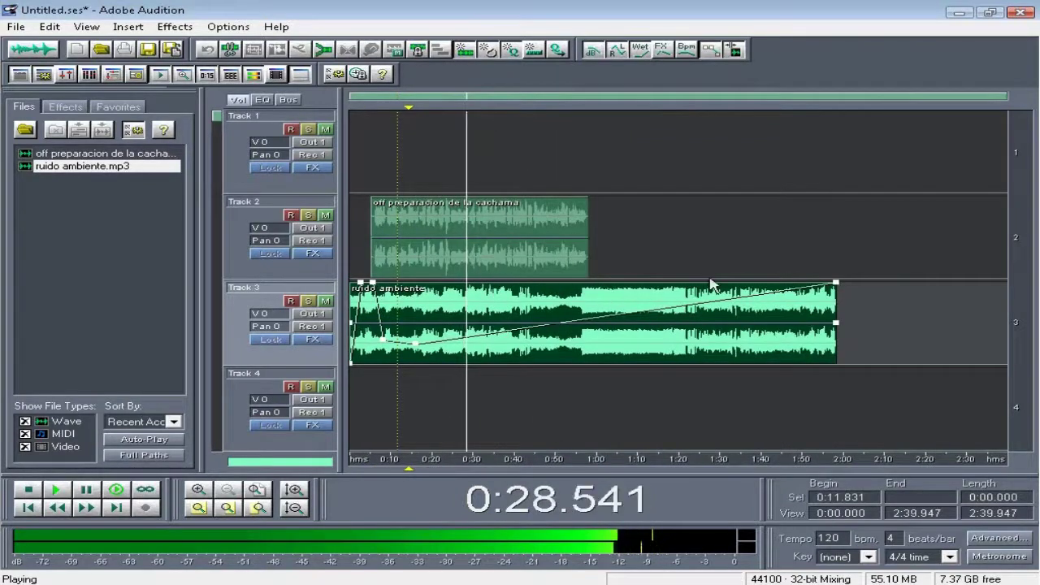
drag(836, 283, 836, 351)
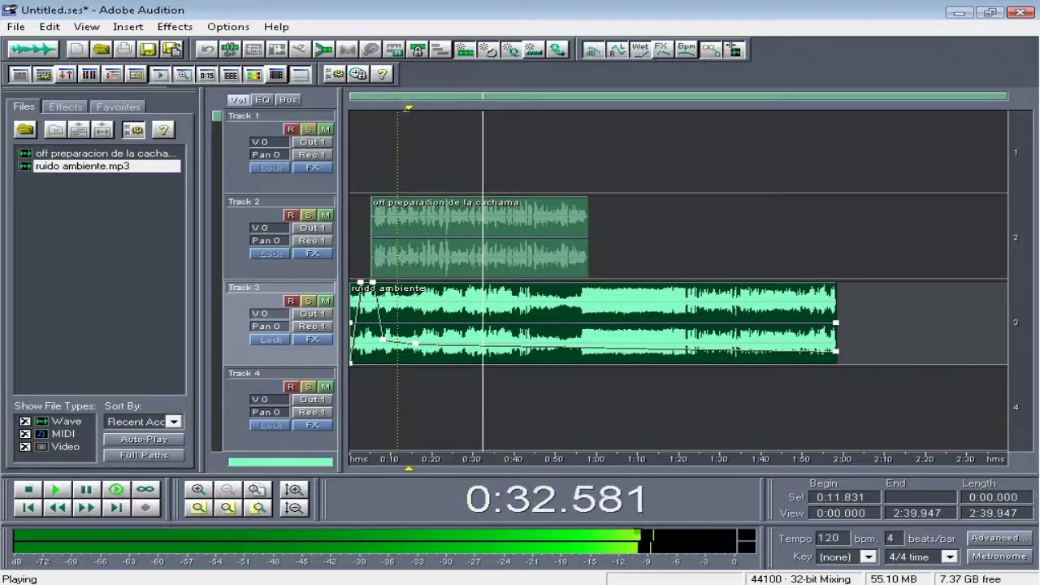
scroll(408, 109, up, 2)
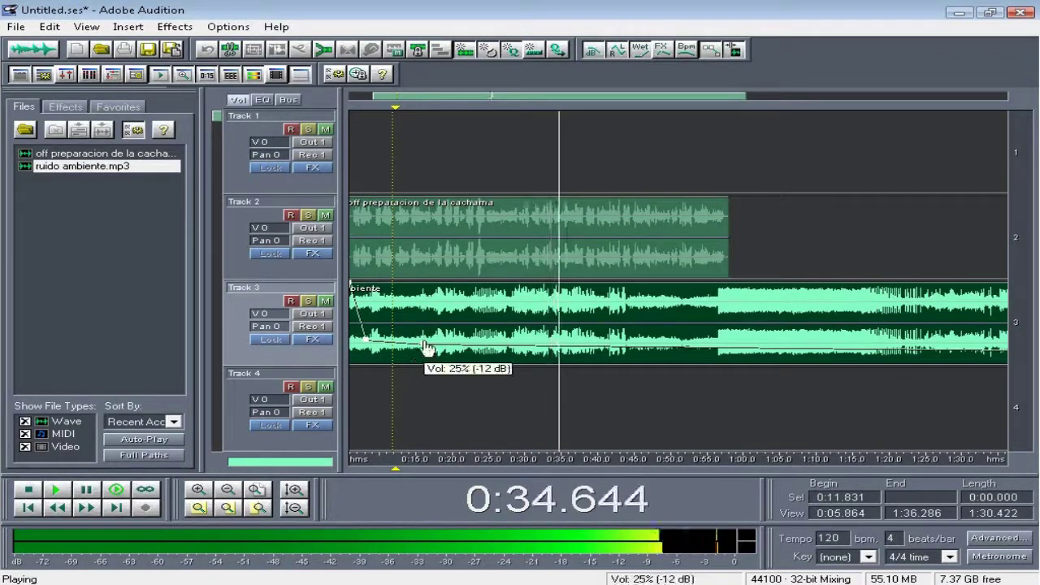
drag(426, 348, 405, 349)
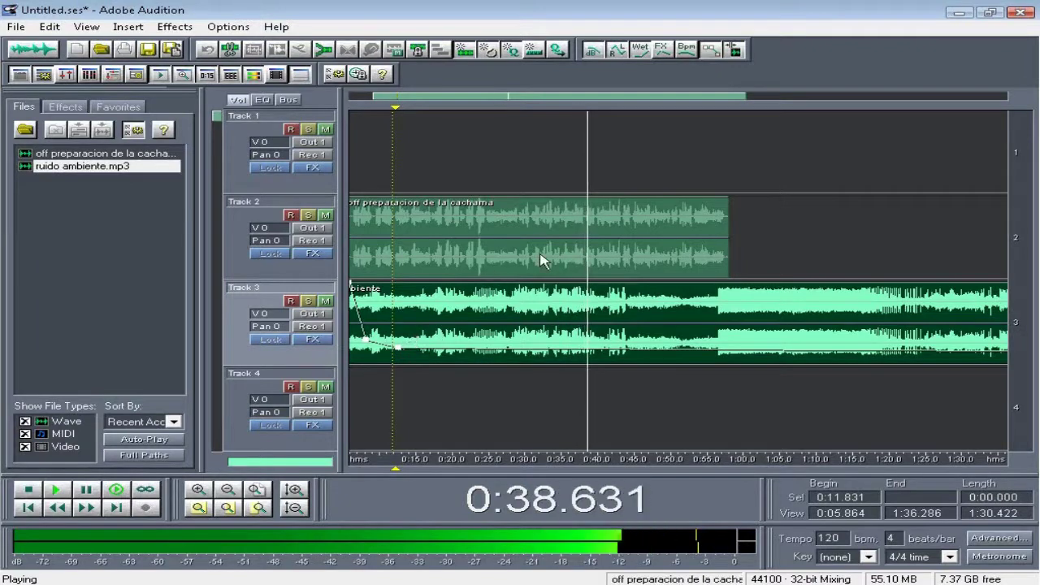
Step: Split the voice-over clip at 0:44.656 and move its second part to start at about 0:48.5 on Track 2
click(587, 220)
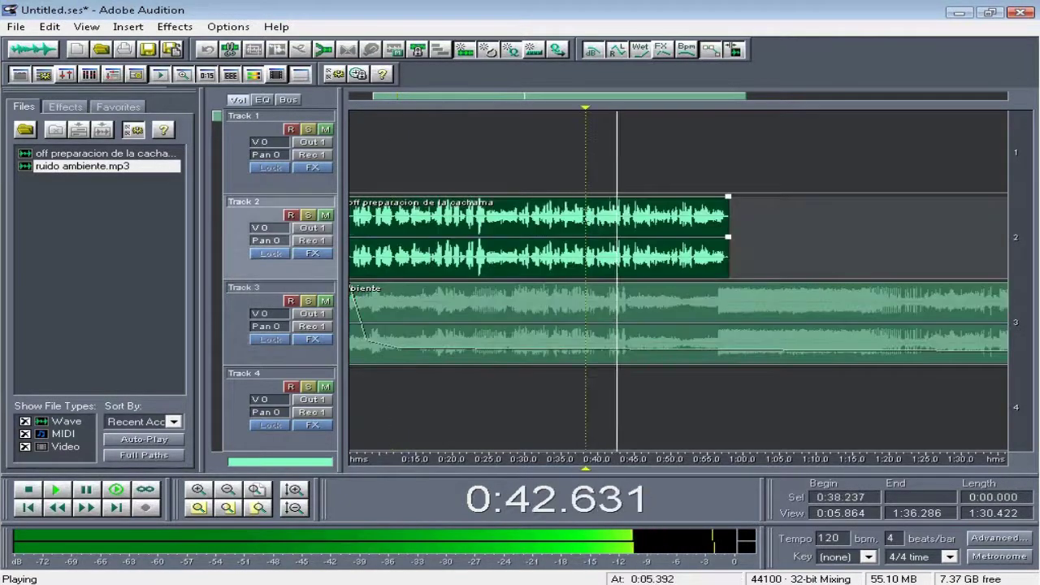
click(632, 217)
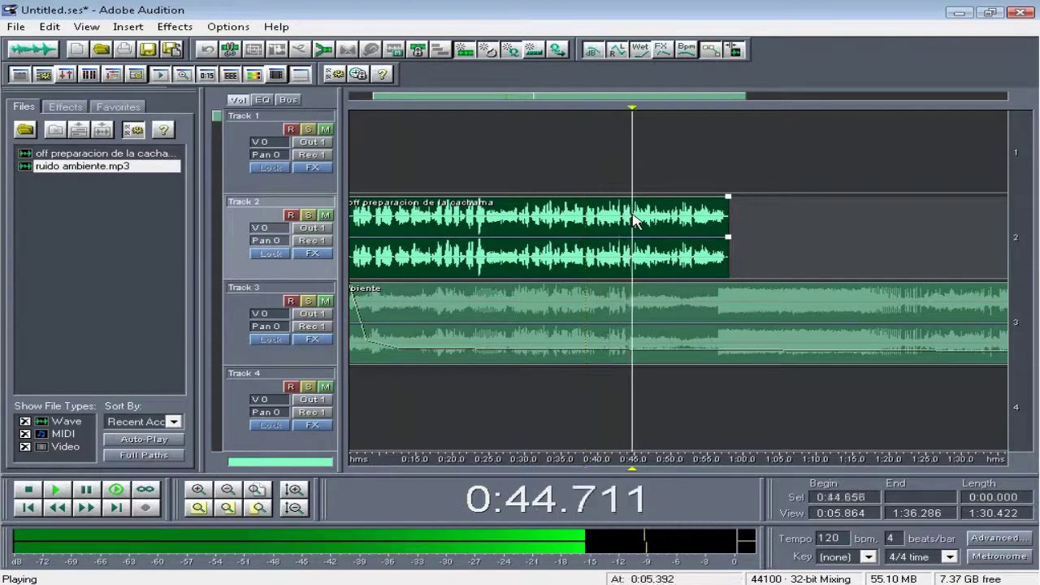
key(space)
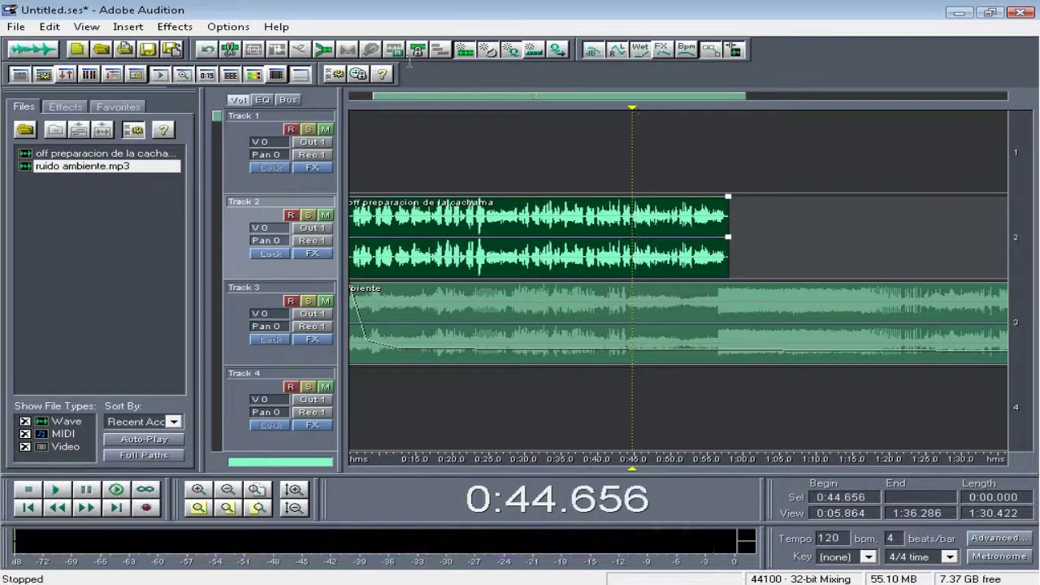
click(230, 53)
drag(666, 235, 694, 234)
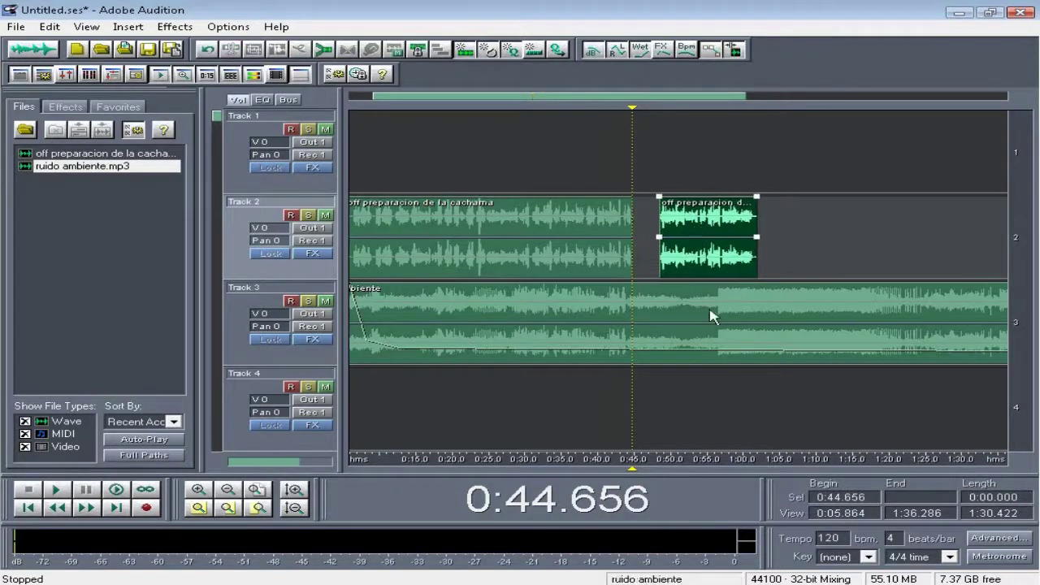
Step: Split the ambient clip at 0:55.540 and move its second part to Track 1, starting at about 0:43.7
click(712, 312)
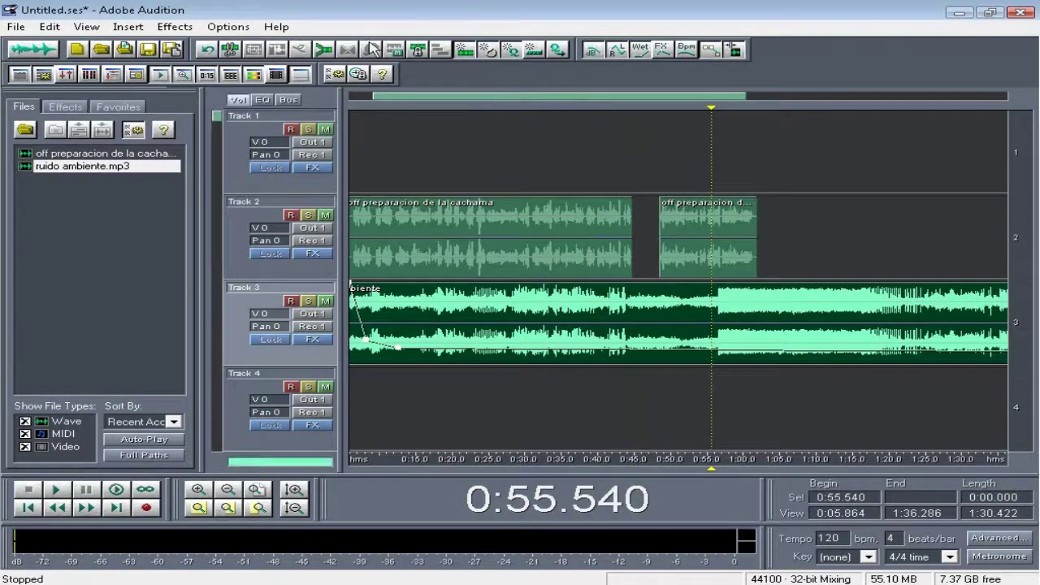
click(230, 52)
drag(773, 322, 667, 159)
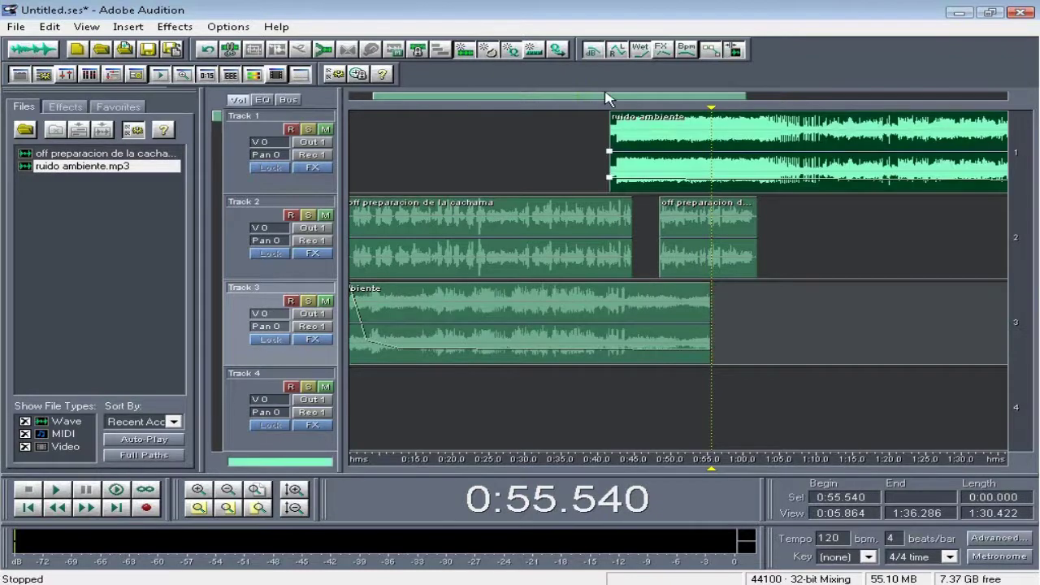
scroll(604, 97, up, 3)
drag(732, 162, 788, 165)
Step: Fade in the second ambient clip on Track 1 by adding an envelope point at about 0:44.6 and lowering its start point to zero
click(714, 178)
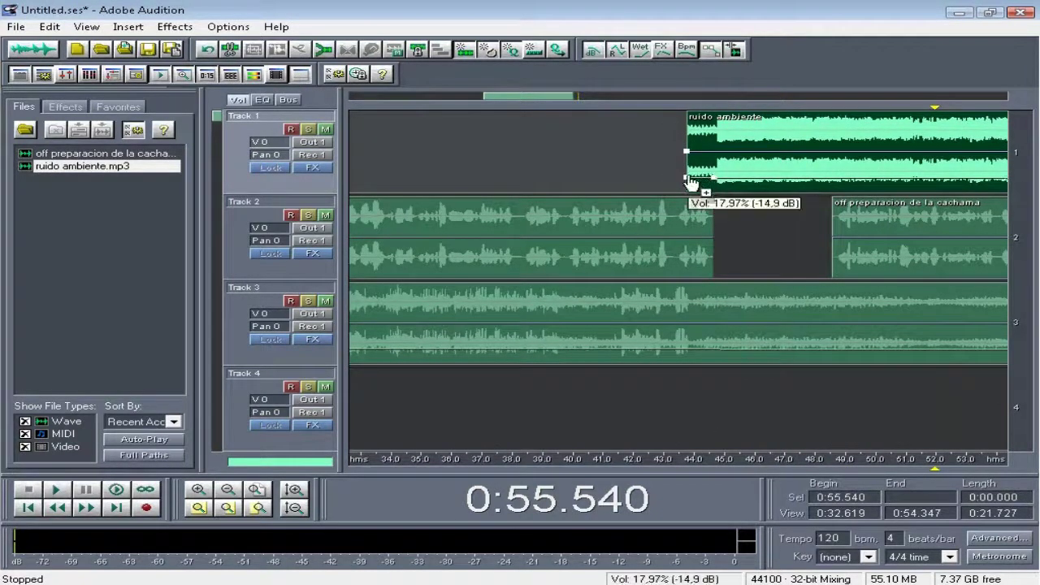
drag(688, 176, 690, 225)
Step: Fade out the Track 3 ambient clip from about 0:43.8 to 0:45.3, split it at 0:45.327 and delete the remainder
click(690, 349)
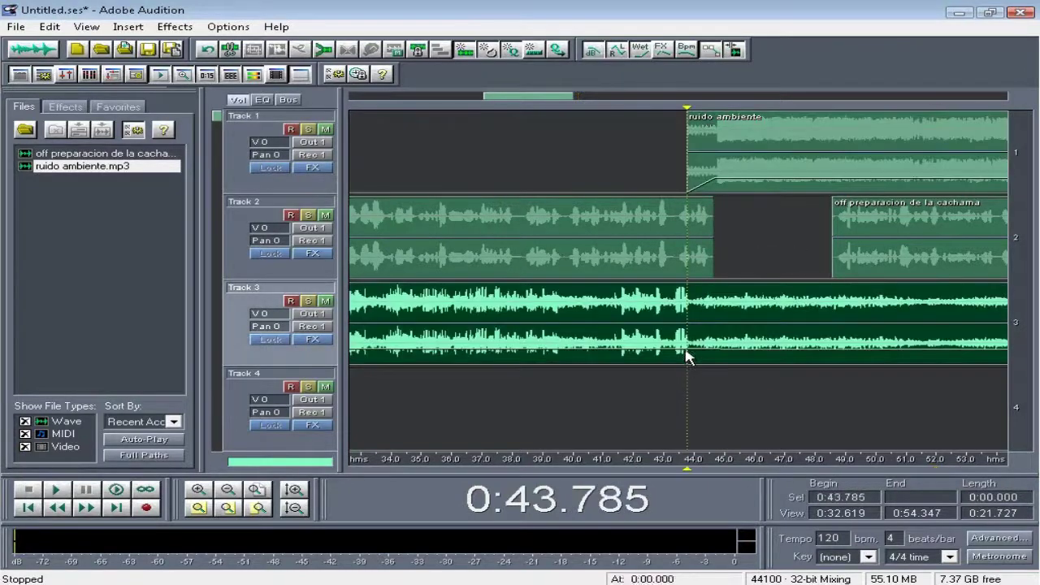
drag(710, 353, 737, 377)
click(734, 360)
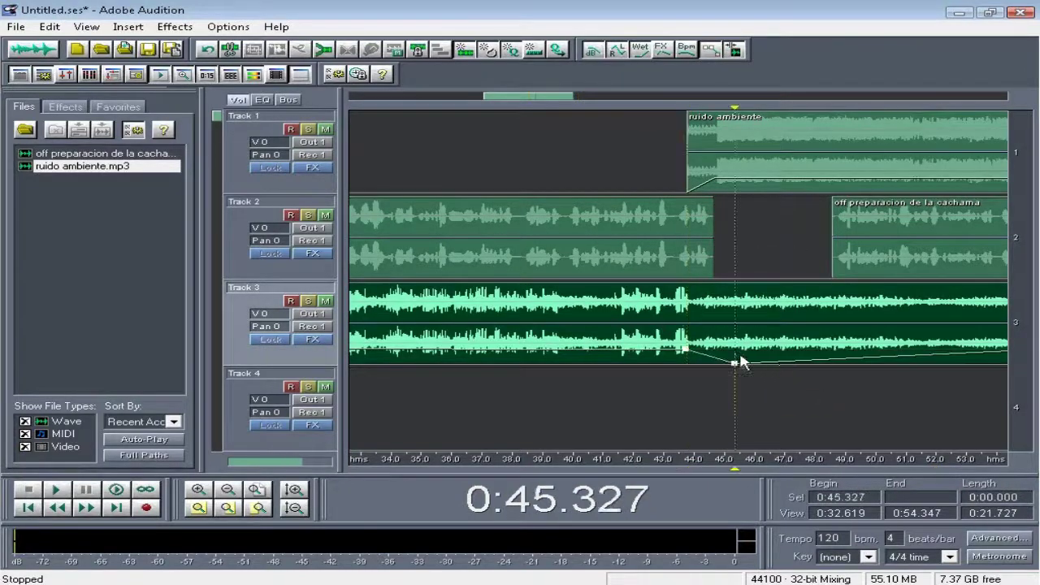
key(ctrl+k)
key(Delete)
Step: Raise the Track 1 ambient envelope to a peak at about 0:45.3 and play the transition from 0:42.544
click(749, 188)
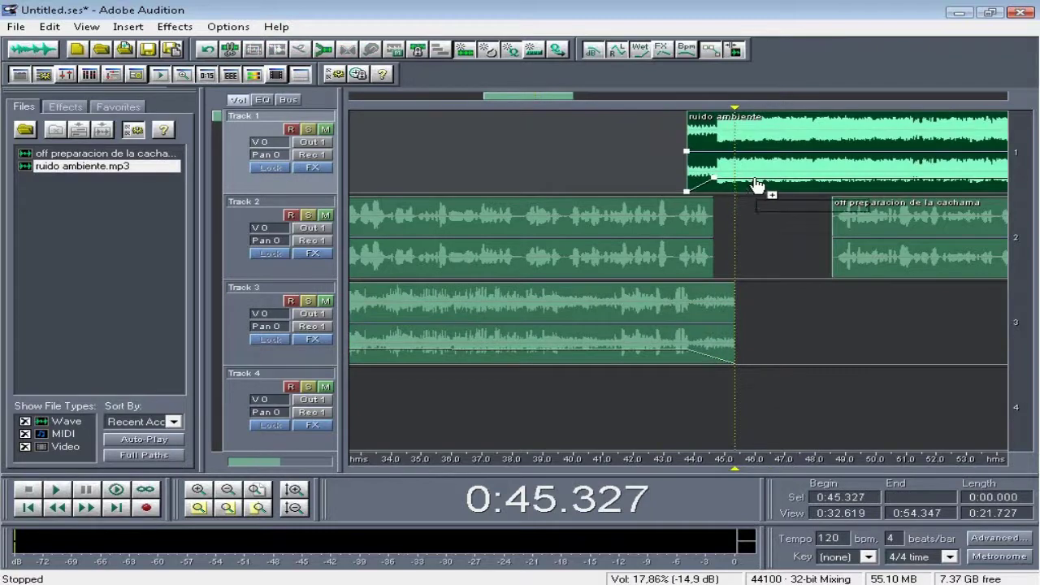
drag(734, 187, 732, 152)
click(673, 161)
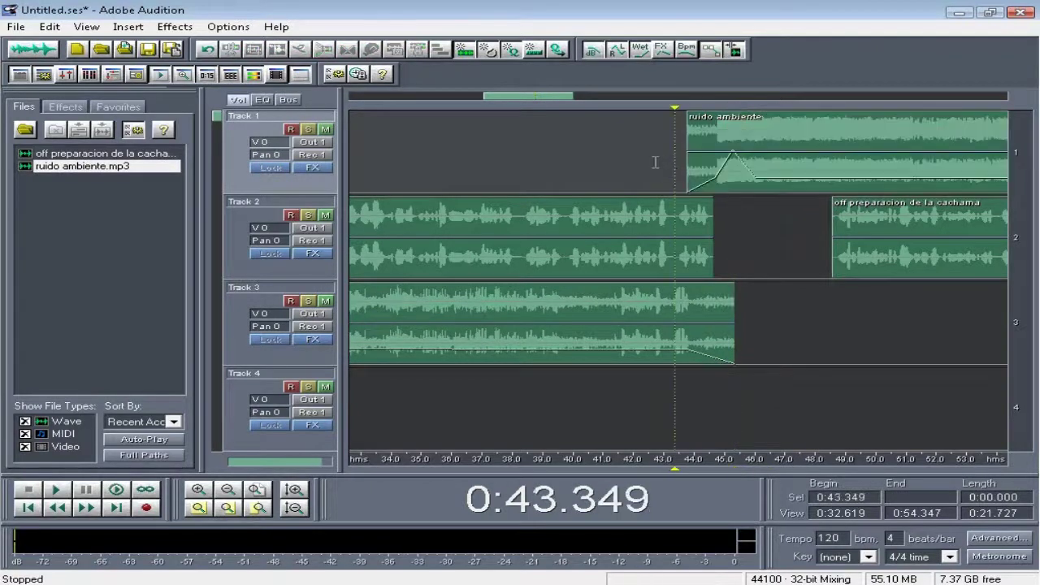
click(649, 160)
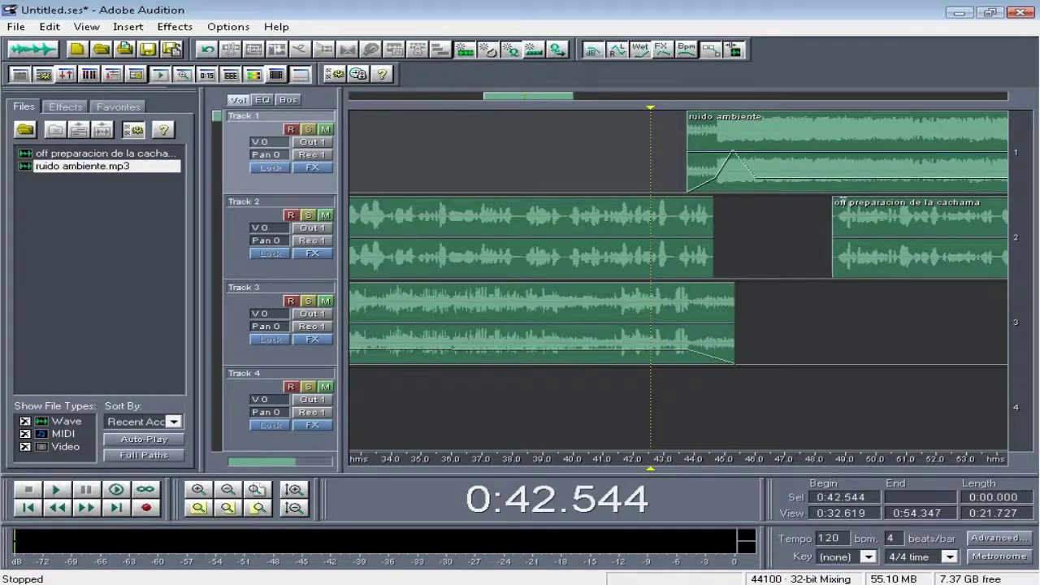
key(space)
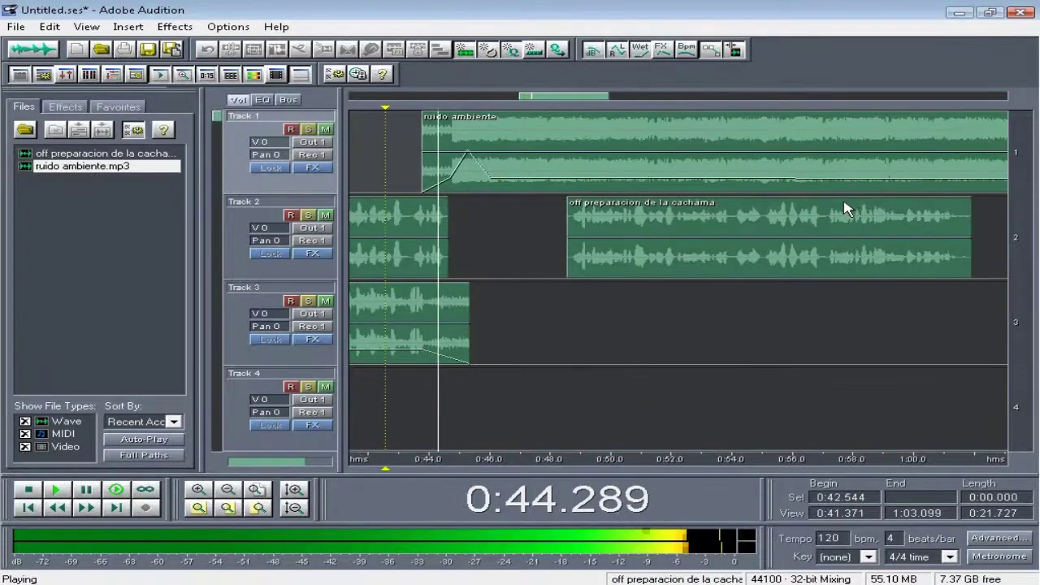
key(space)
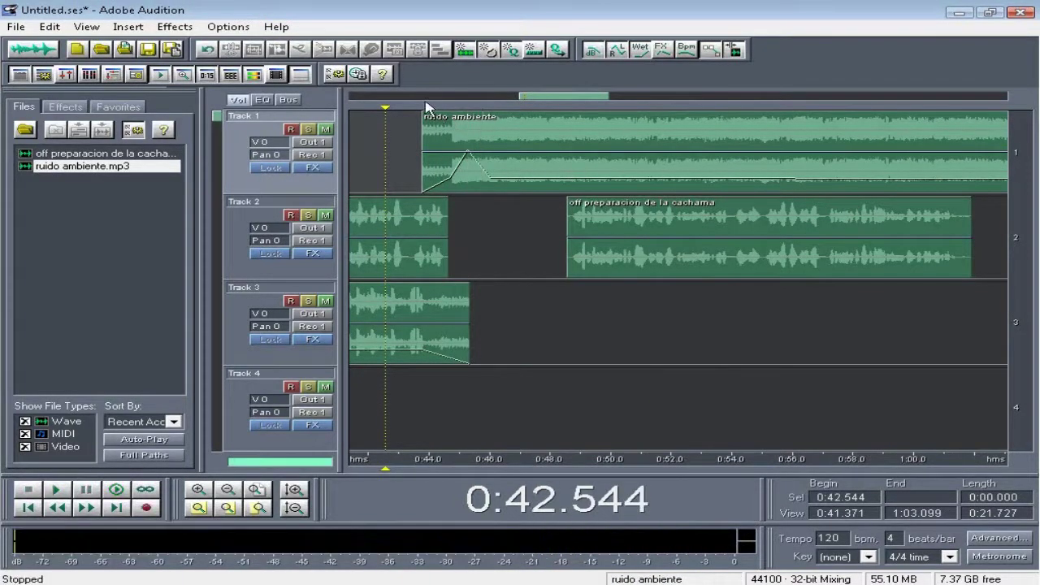
Step: Move the Track 1 ambient clip earlier so that it starts at about 0:43.4
scroll(427, 108, up, 3)
drag(542, 157, 492, 167)
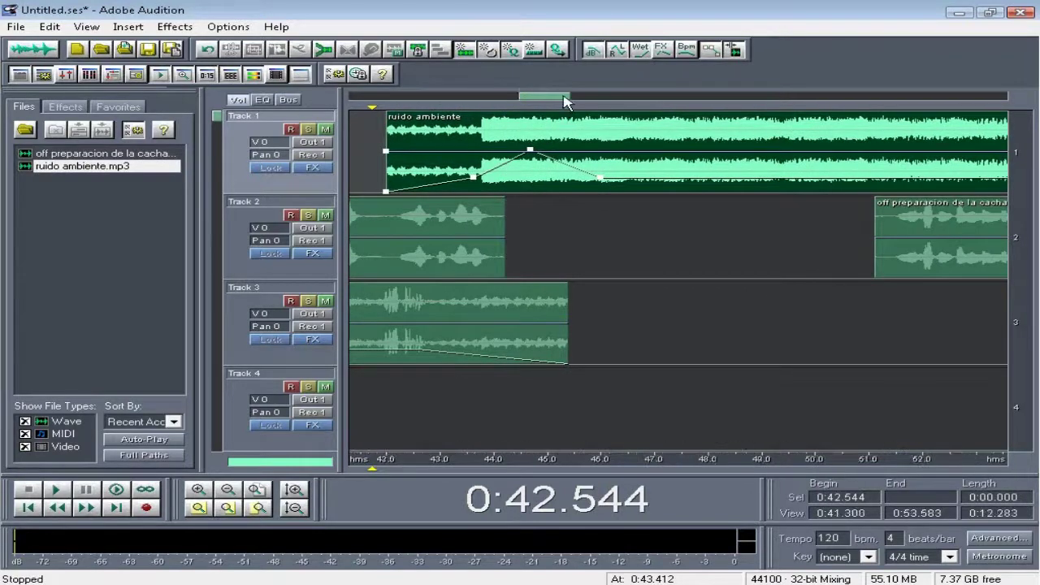
scroll(562, 98, down, 2)
Step: While playing the transition, move the second voice-over part on Track 2 earlier to start at about 0:45.3
key(space)
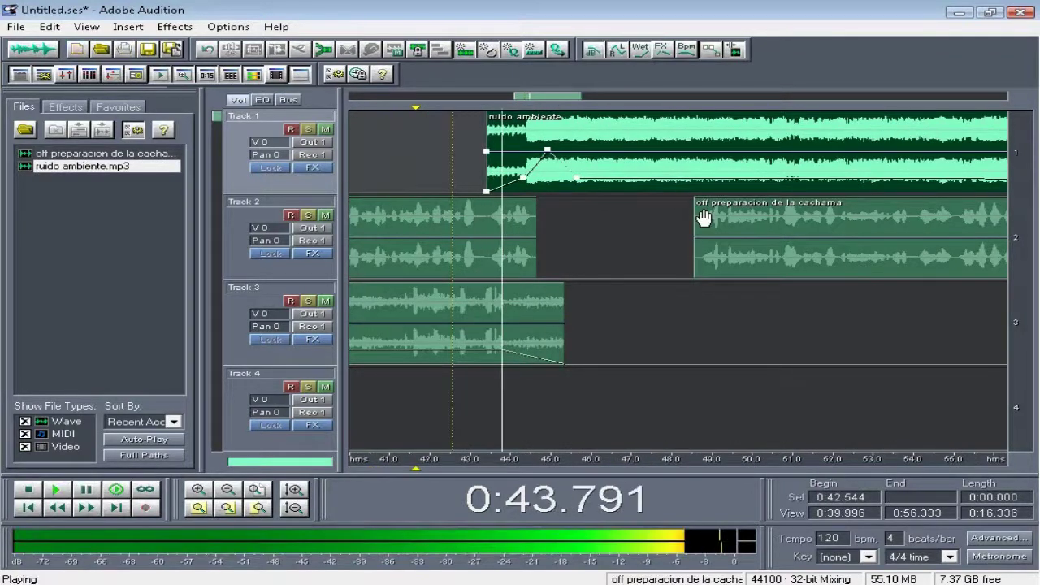
drag(700, 218, 583, 218)
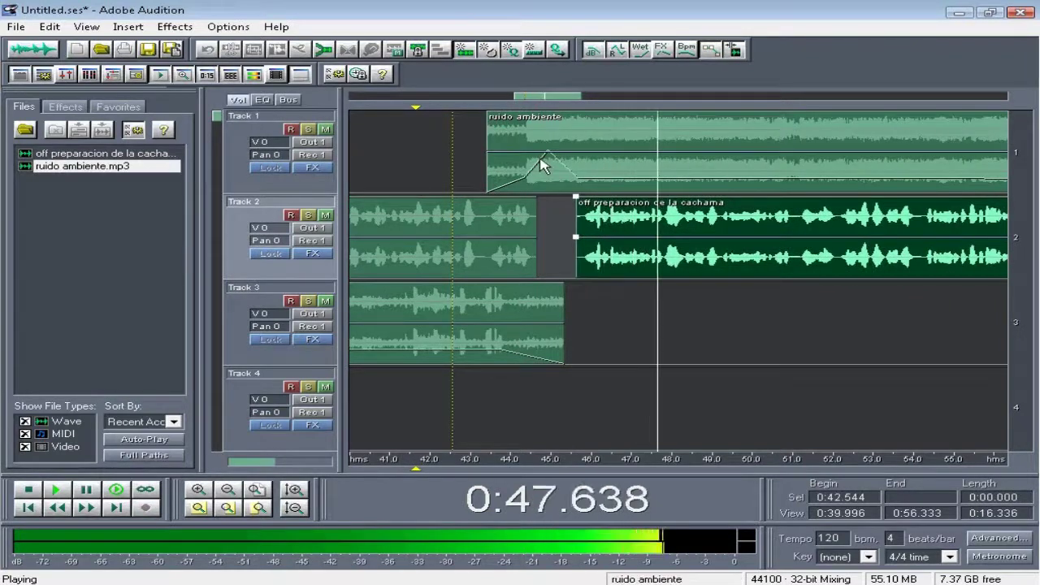
key(space)
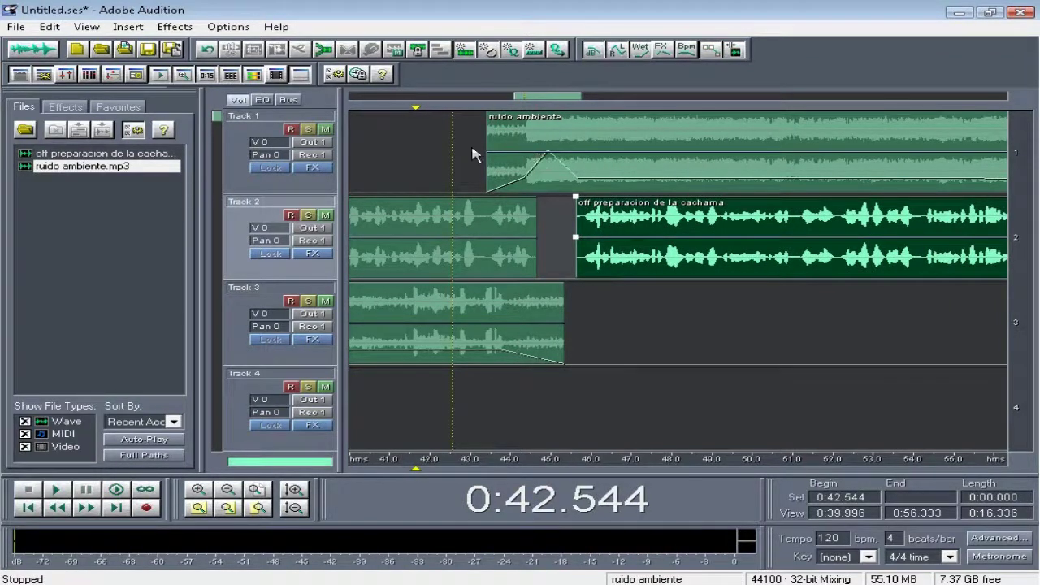
click(435, 149)
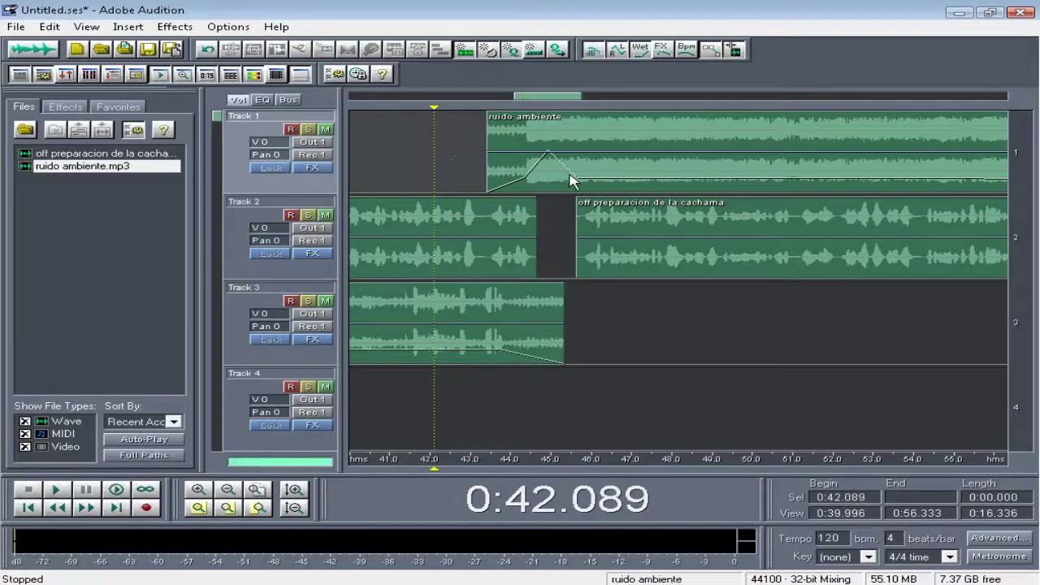
key(space)
drag(641, 234, 630, 234)
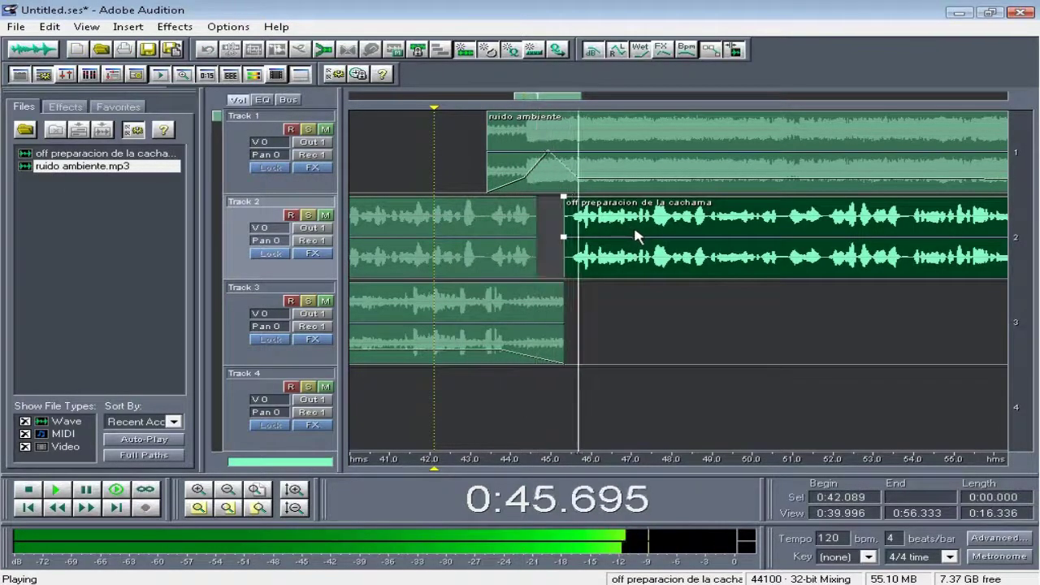
Step: Lower the Track 1 ambient envelope with points at about 0:47.3 and 0:54.1, fading to silence at the voice-over's end
scroll(615, 167, down, 2)
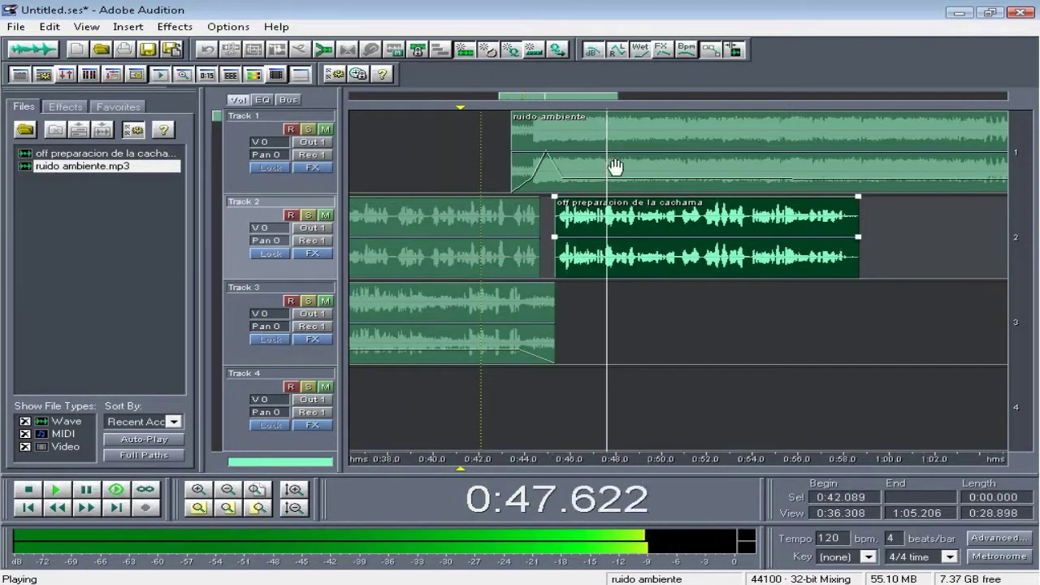
drag(611, 180, 603, 188)
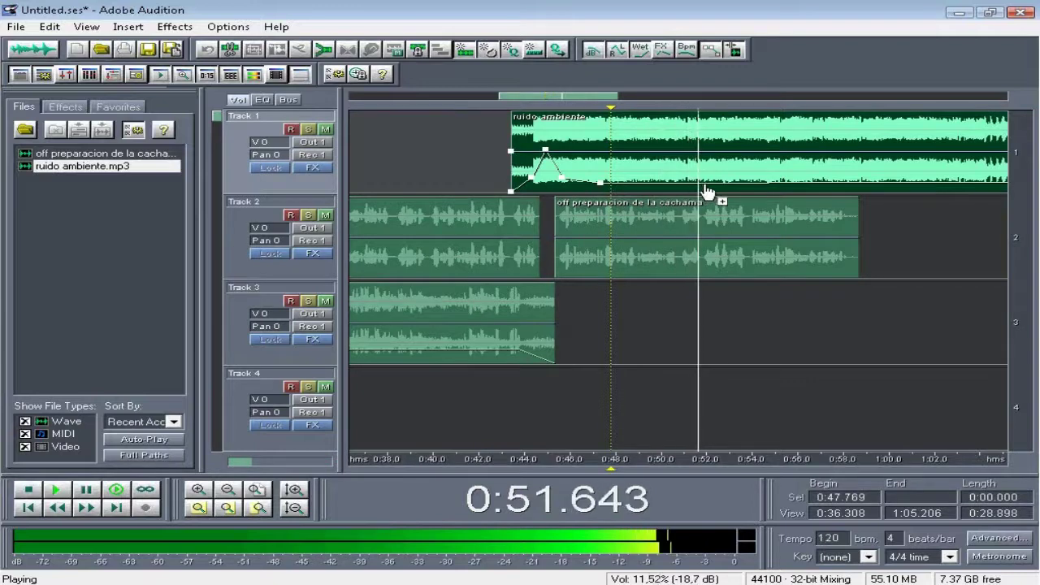
drag(707, 192, 757, 189)
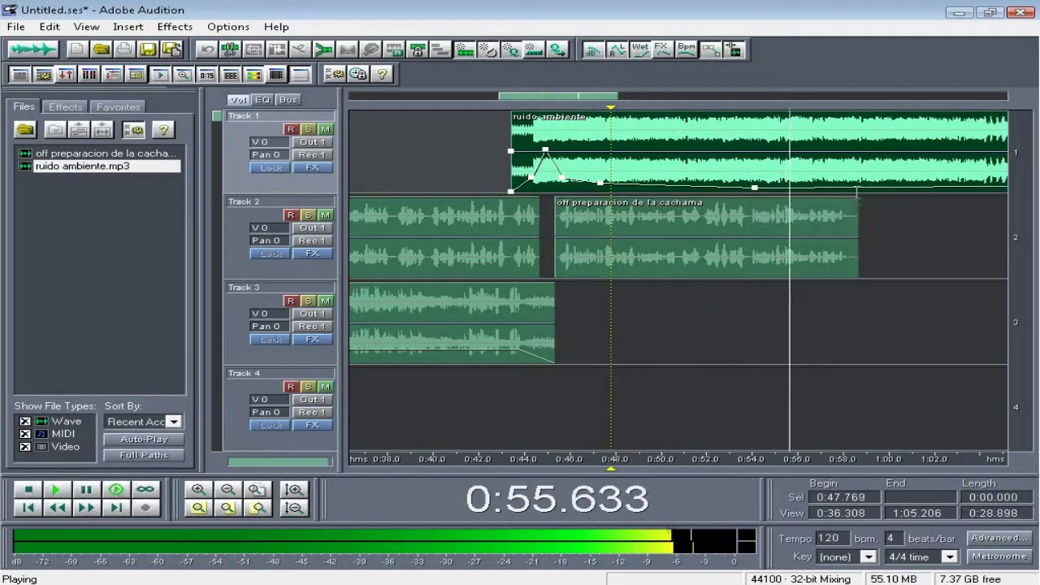
drag(857, 189, 864, 195)
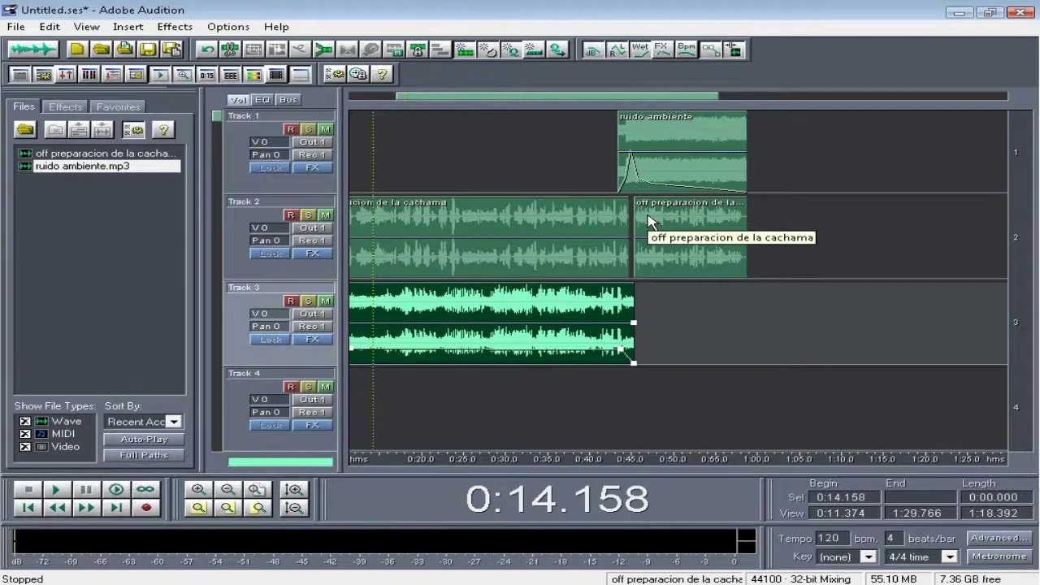
Step: Import the "Cancion- Villa del Rosario" MP3 from the file search results, stopping the loading early to keep a partial file
key(Home)
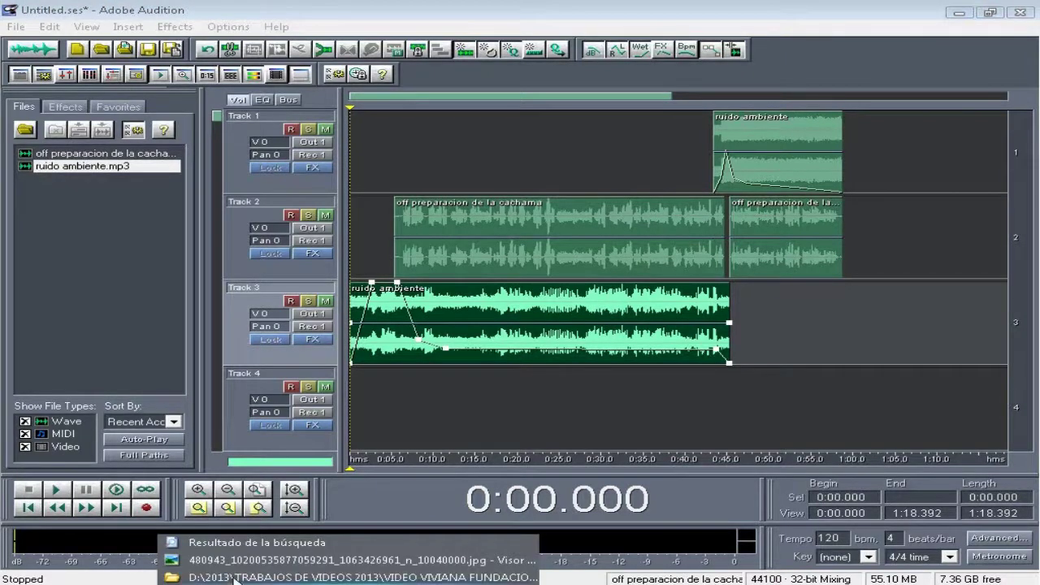
click(252, 543)
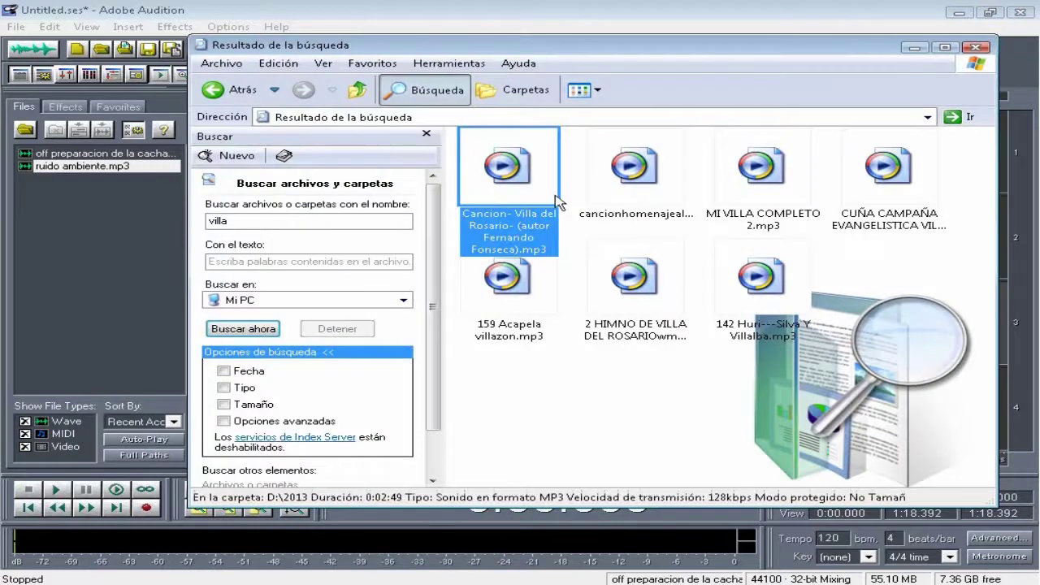
drag(557, 201, 406, 339)
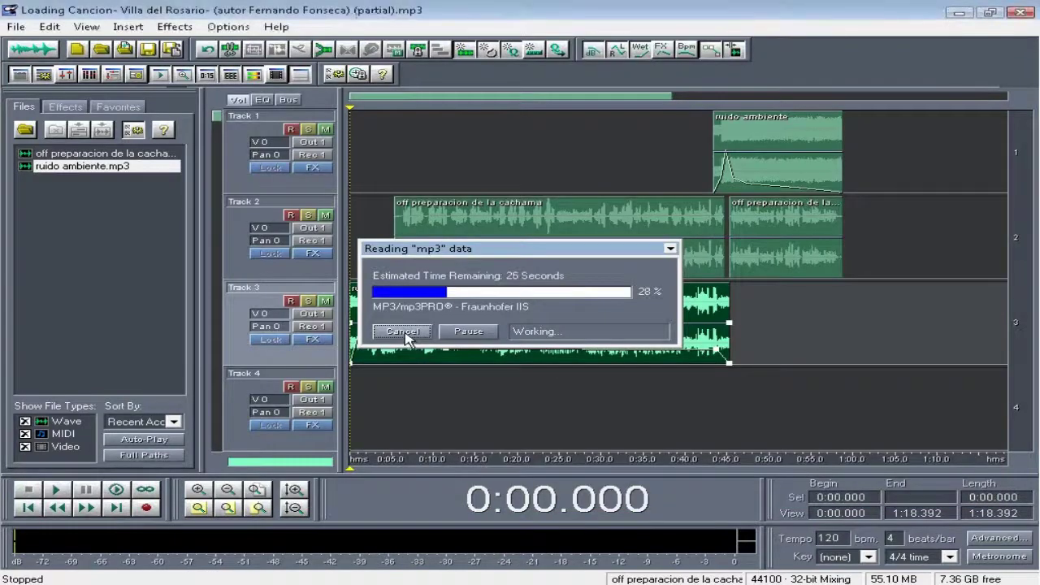
click(405, 332)
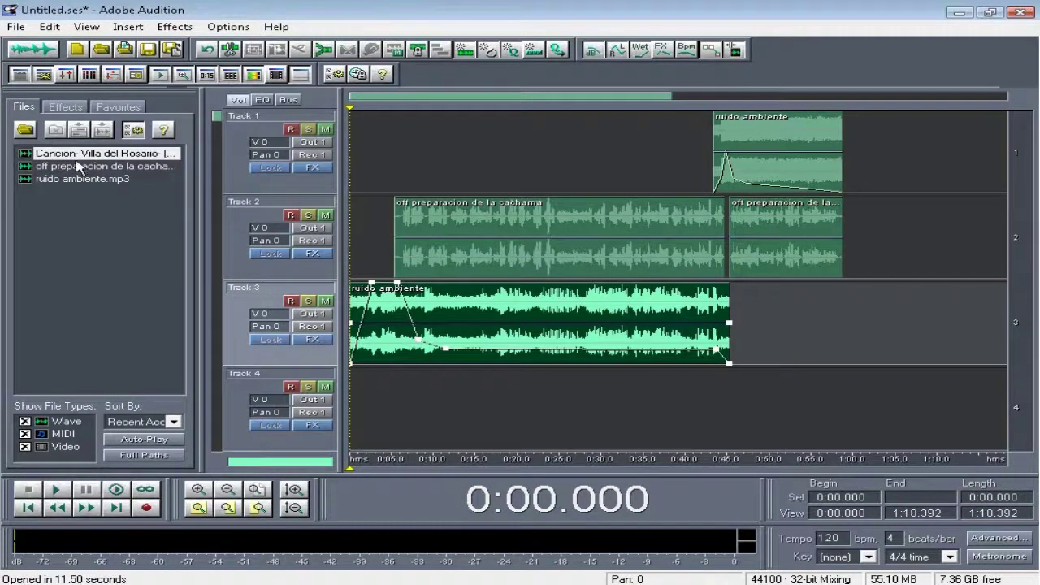
Step: Place the partial song on Track 4 starting at 0:00, with the silence at its beginning removed
drag(76, 161, 471, 406)
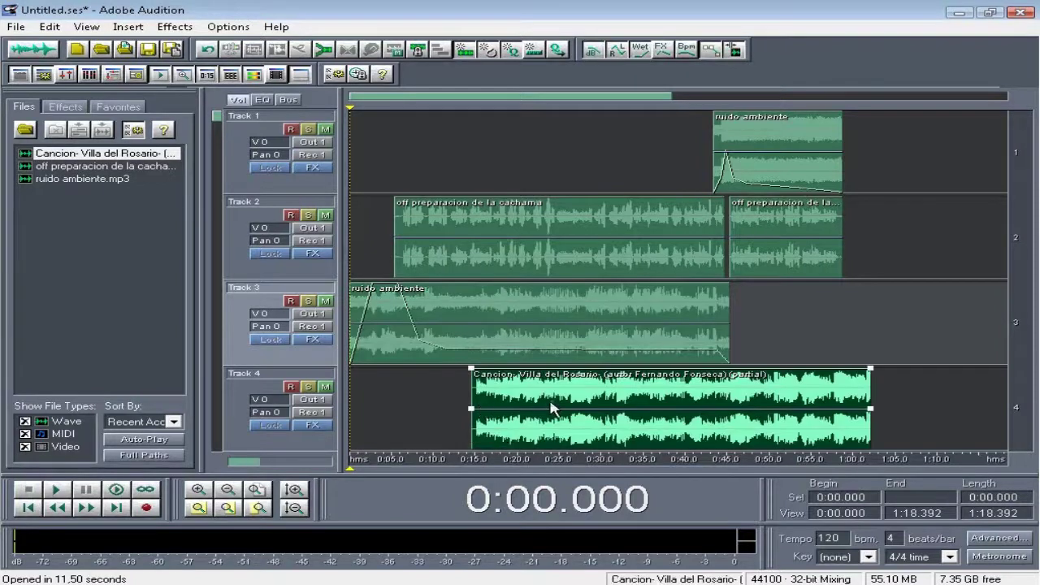
drag(549, 399, 422, 396)
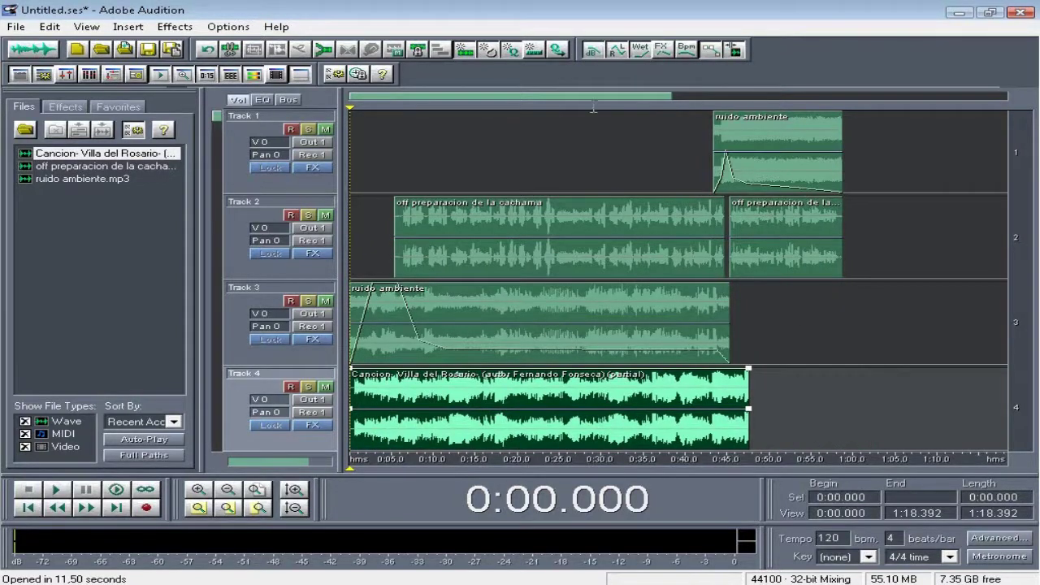
scroll(593, 109, up, 4)
key(Home)
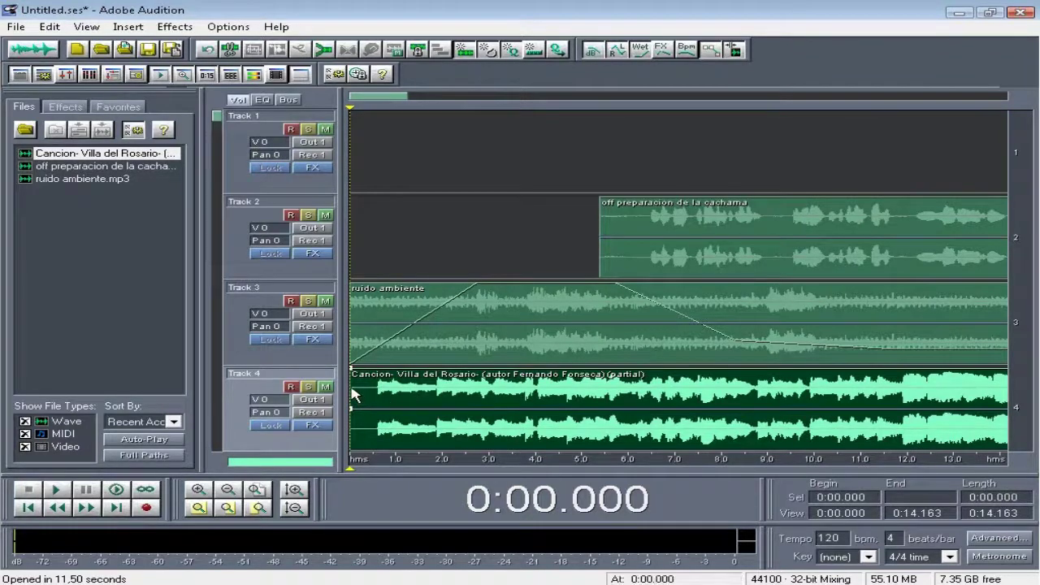
mouse_move(354, 396)
mouse_down()
mouse_move(378, 396)
mouse_move(355, 376)
mouse_up()
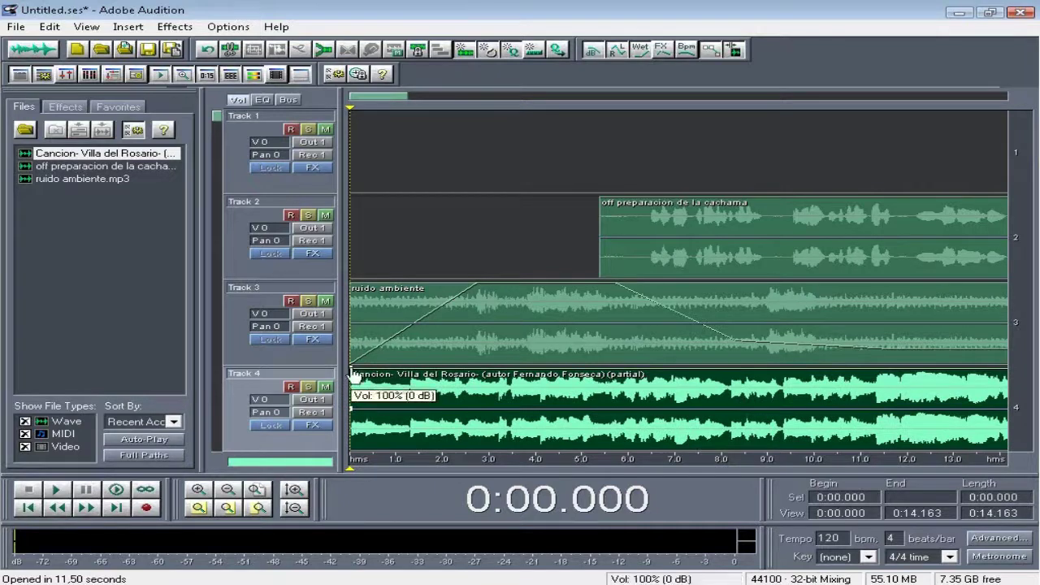
Step: Lower the Track 4 song's volume from about 0:02.5 to 0:03.9 and further at about 0:05.6, checking it by playback
drag(524, 370, 528, 434)
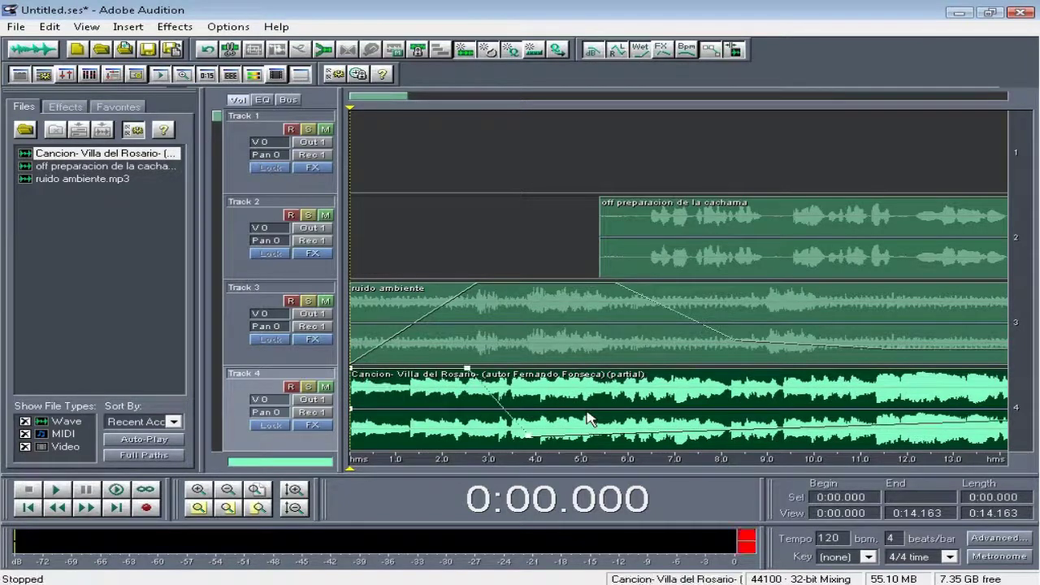
key(space)
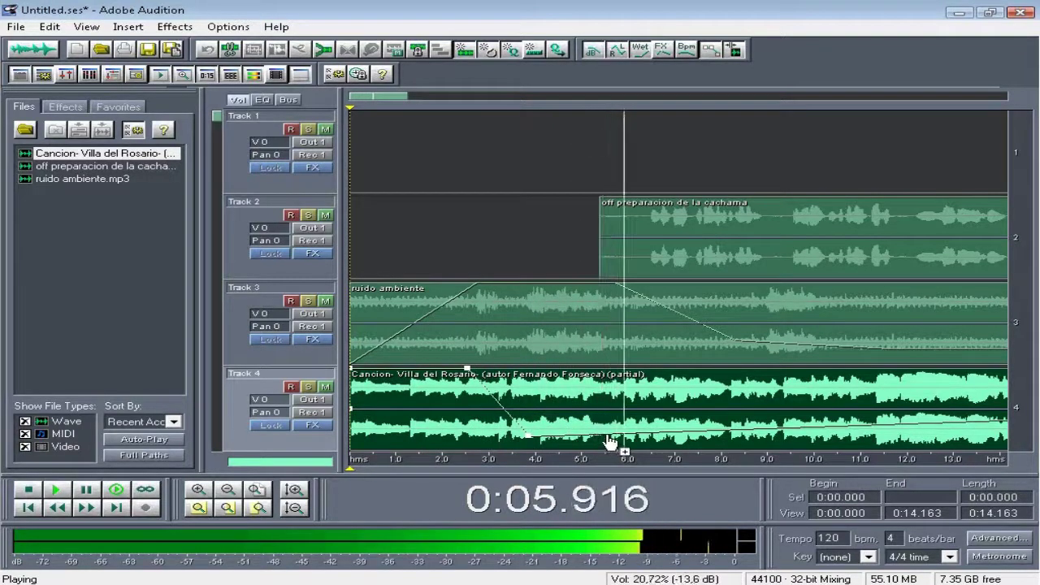
drag(609, 439, 622, 437)
key(space)
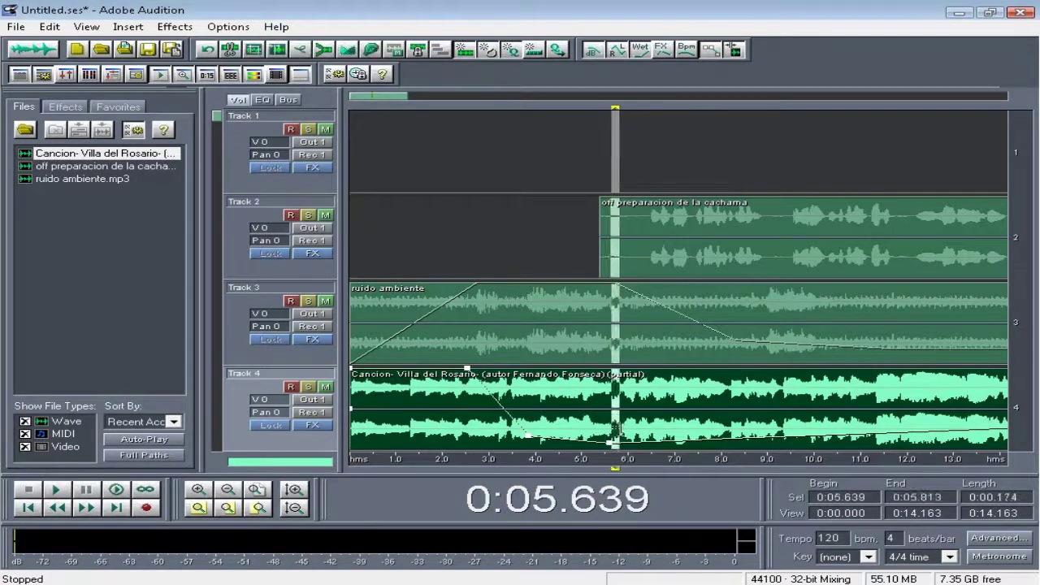
Step: Delete the song section from 0:05.639 to 0:05.813 on Track 4 and remove the whole clip that follows it
key(Delete)
click(648, 405)
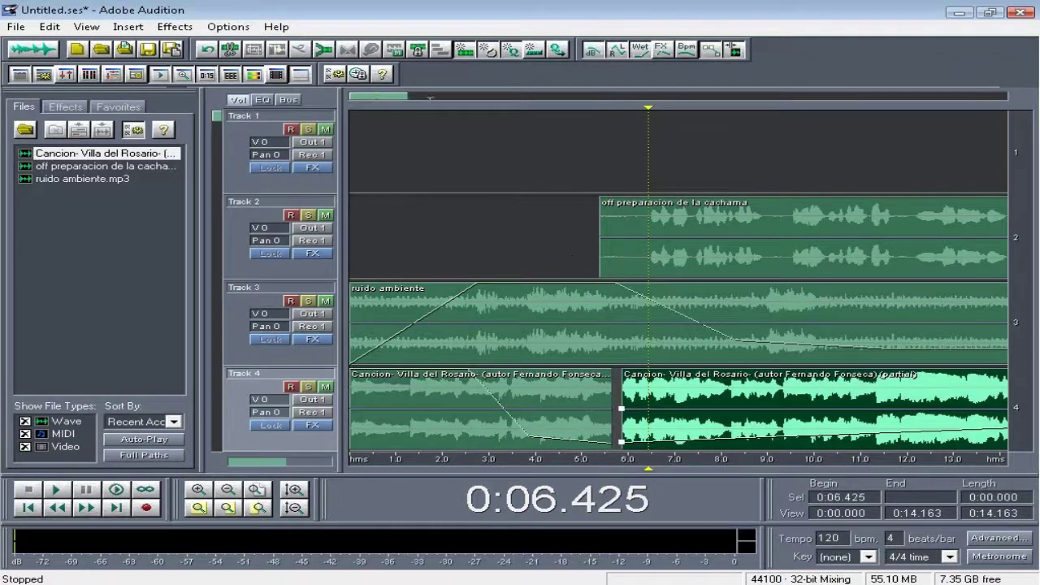
scroll(423, 98, down, 5)
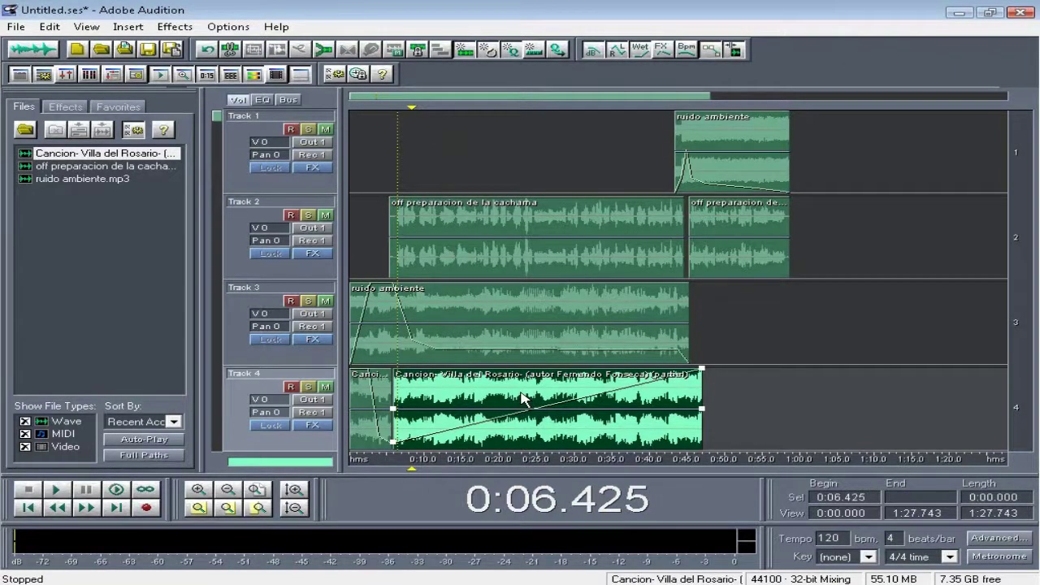
key(Delete)
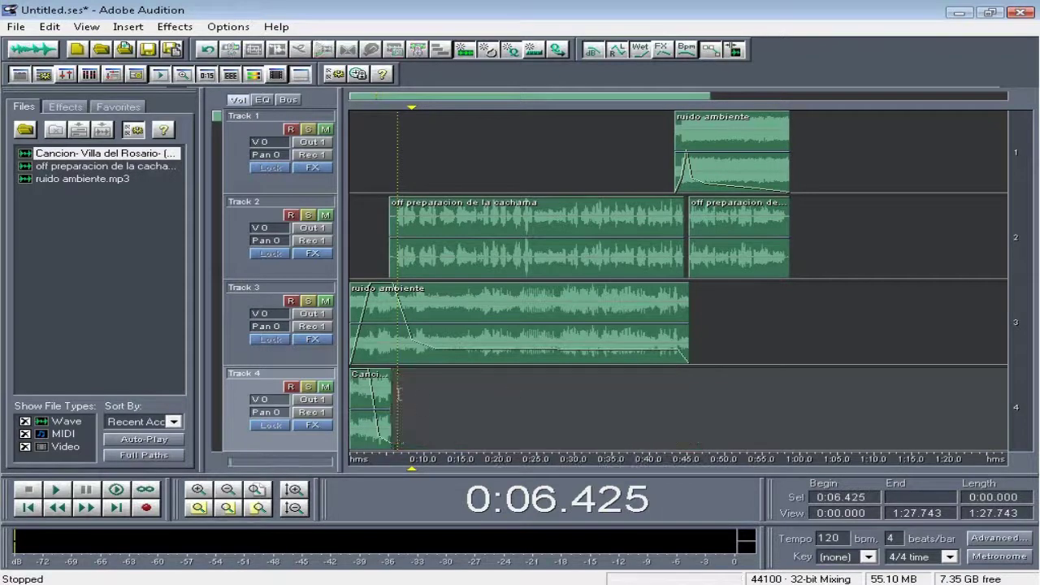
click(382, 396)
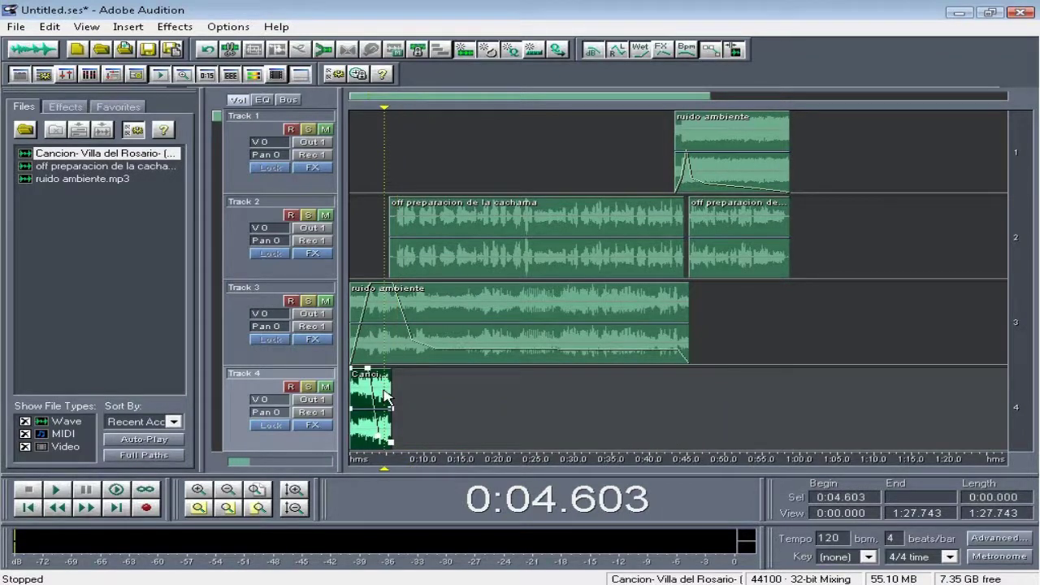
click(424, 394)
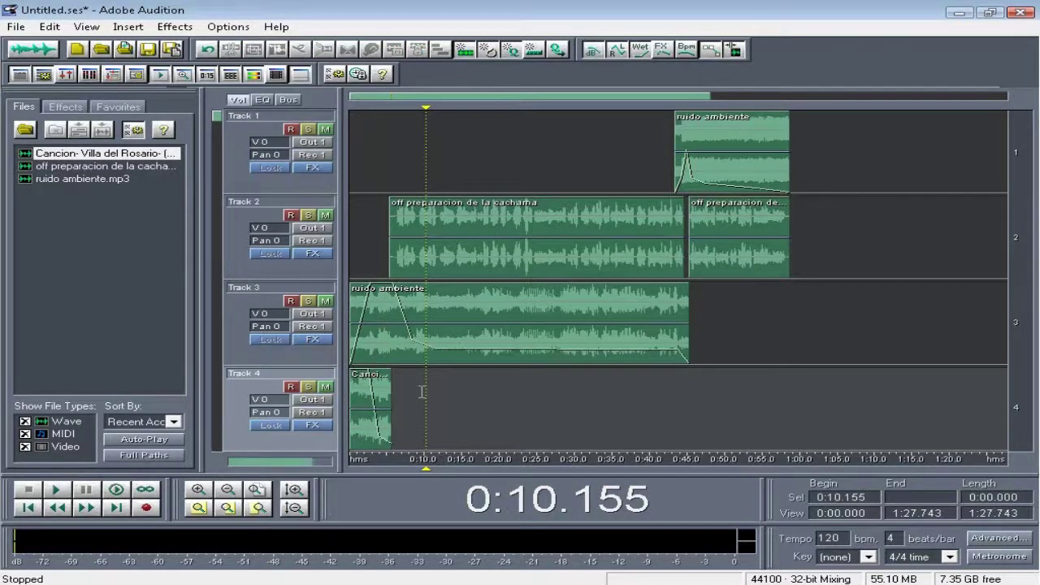
scroll(422, 106, up, 4)
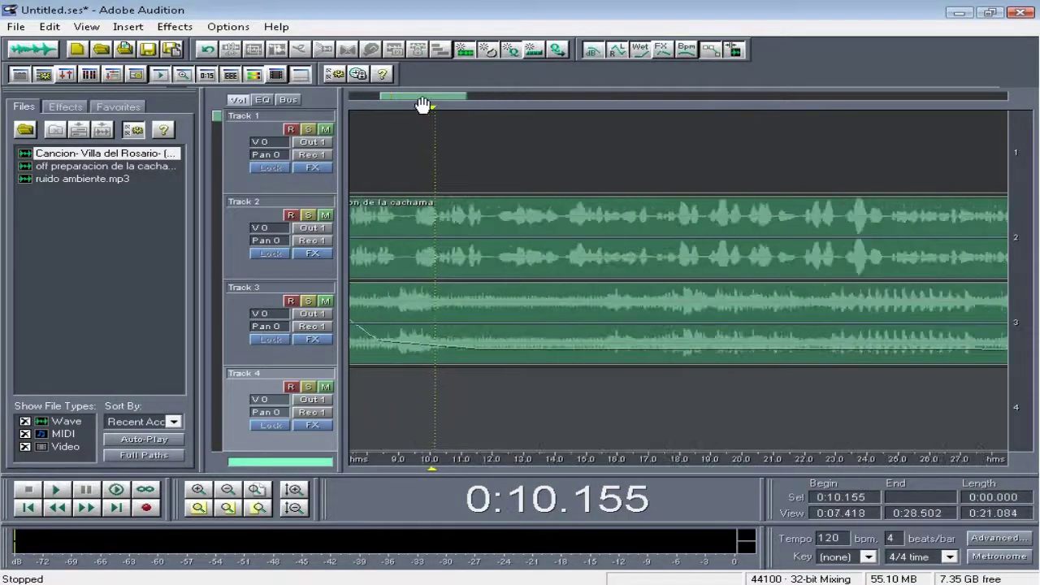
Step: Shift the Track 4 song clip to start at about 0:00.8 and check the mix by playback from the start
drag(420, 102, 389, 103)
click(471, 414)
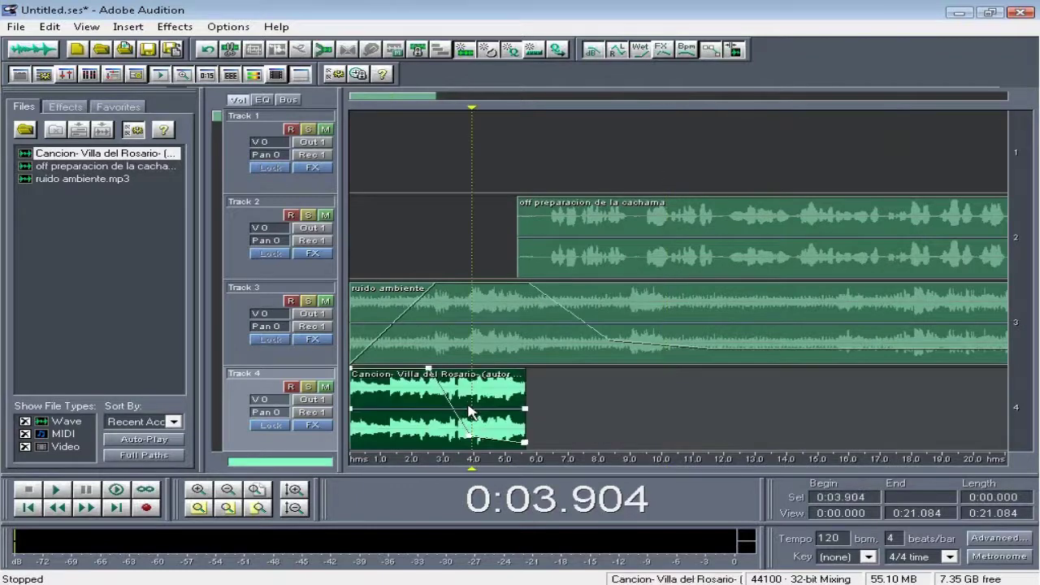
key(space)
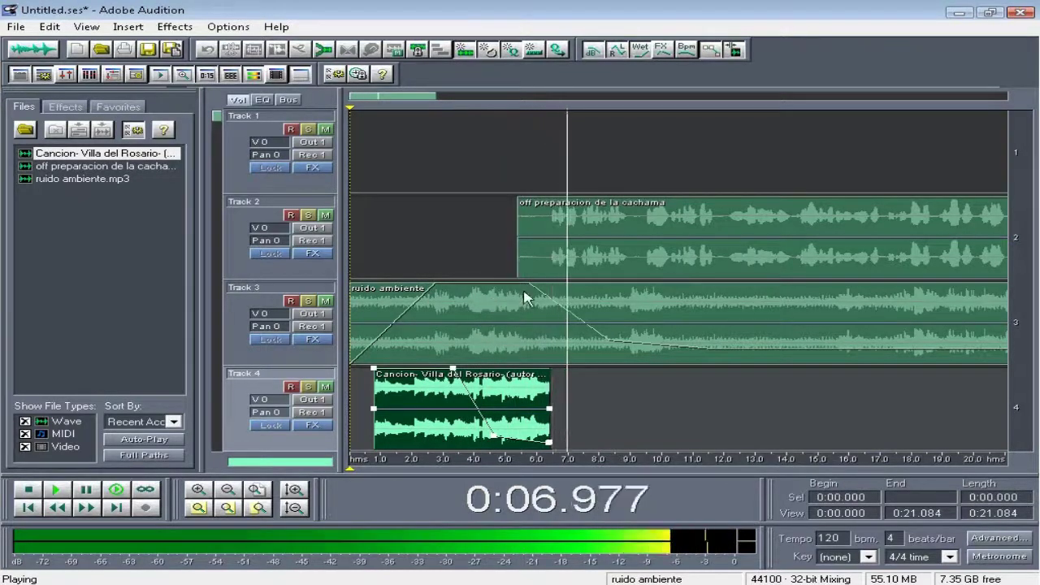
key(space)
Step: Delete the Track 3 ambient sound from about 0:03.7 to 0:05.4 and move the first piece against the remaining clip to close the gap
click(464, 298)
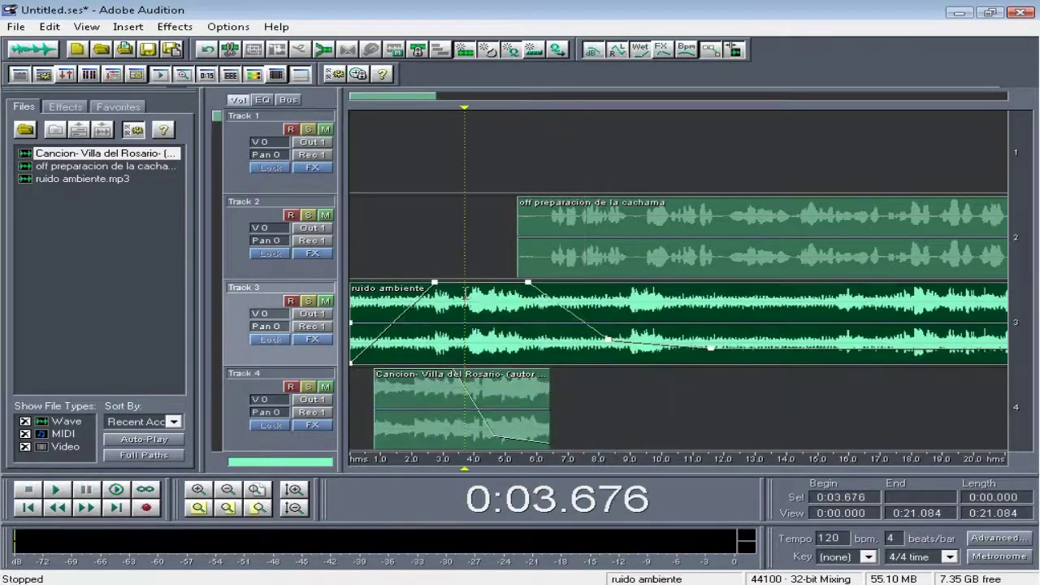
drag(464, 299, 517, 302)
key(ctrl+k)
key(Delete)
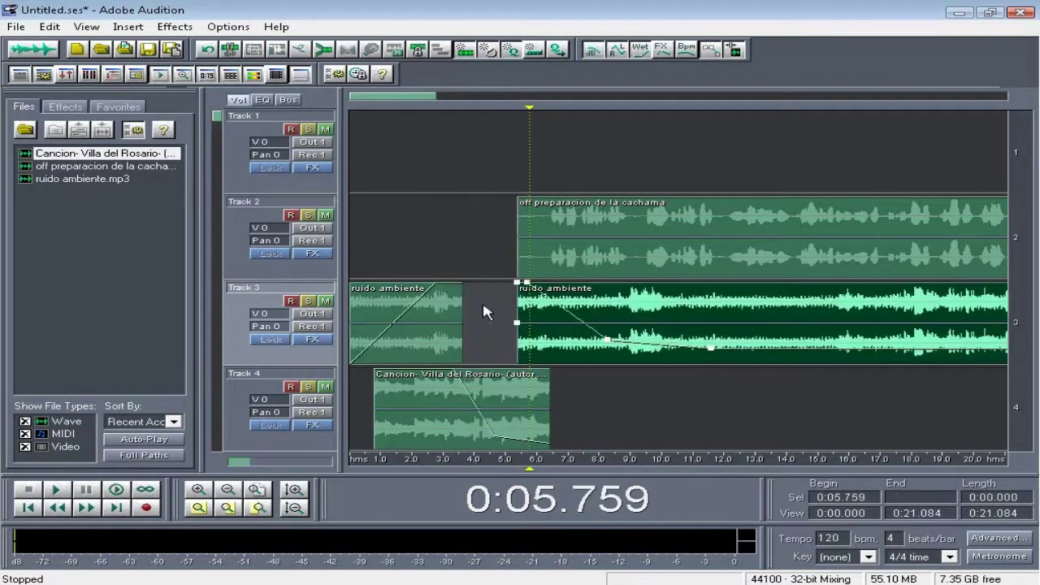
drag(452, 317, 519, 321)
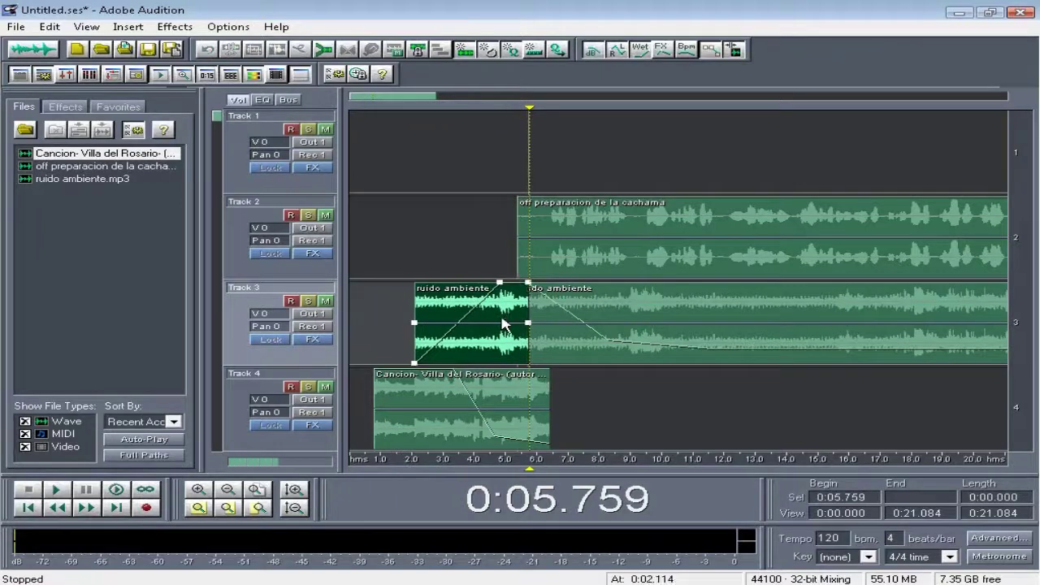
Step: Select all voice-over and ambient clips on Tracks 1 to 3 and shift them together so the ambient sound starts at 0:00
ctrl+click(560, 254)
ctrl+click(540, 309)
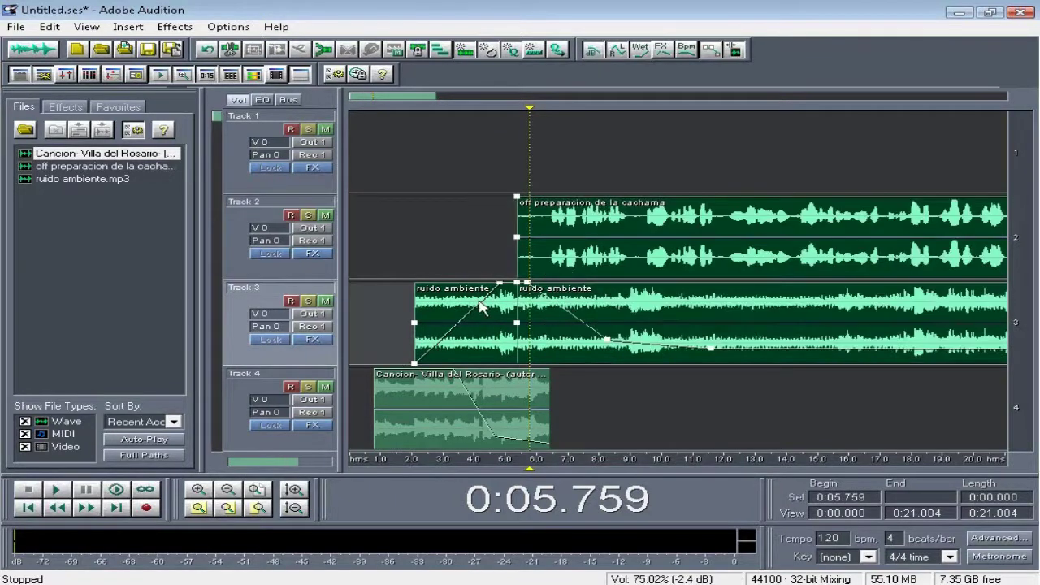
drag(430, 319, 373, 323)
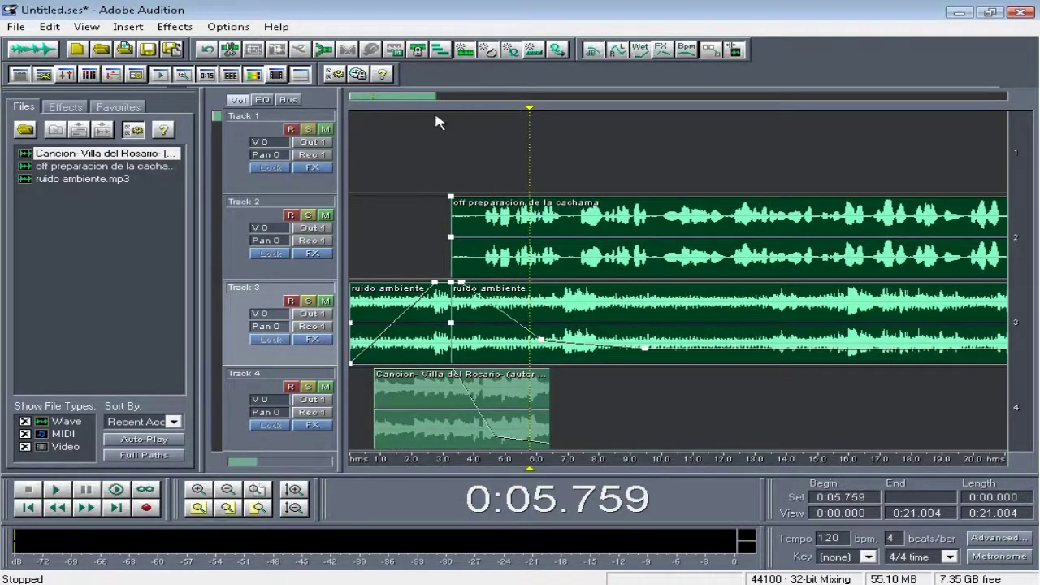
scroll(437, 121, down, 3)
key(ctrl+z)
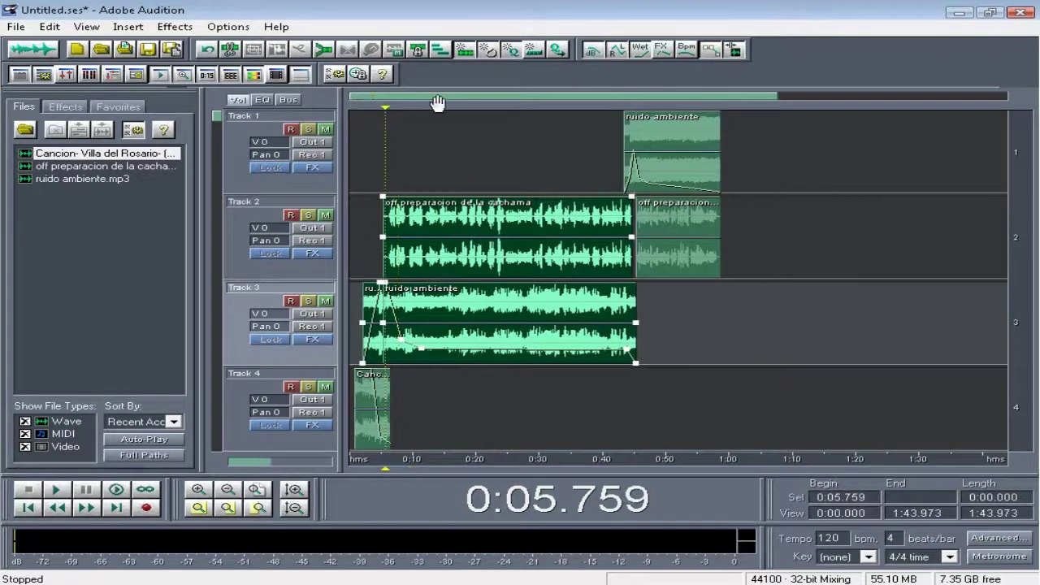
drag(812, 242, 591, 148)
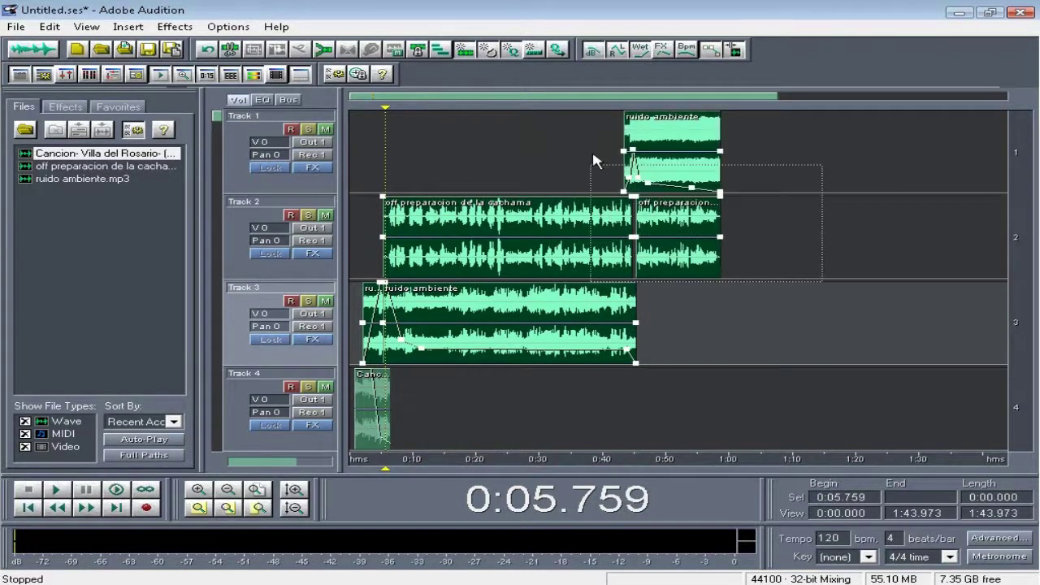
mouse_move(430, 224)
mouse_down()
mouse_move(375, 220)
mouse_move(415, 216)
mouse_up()
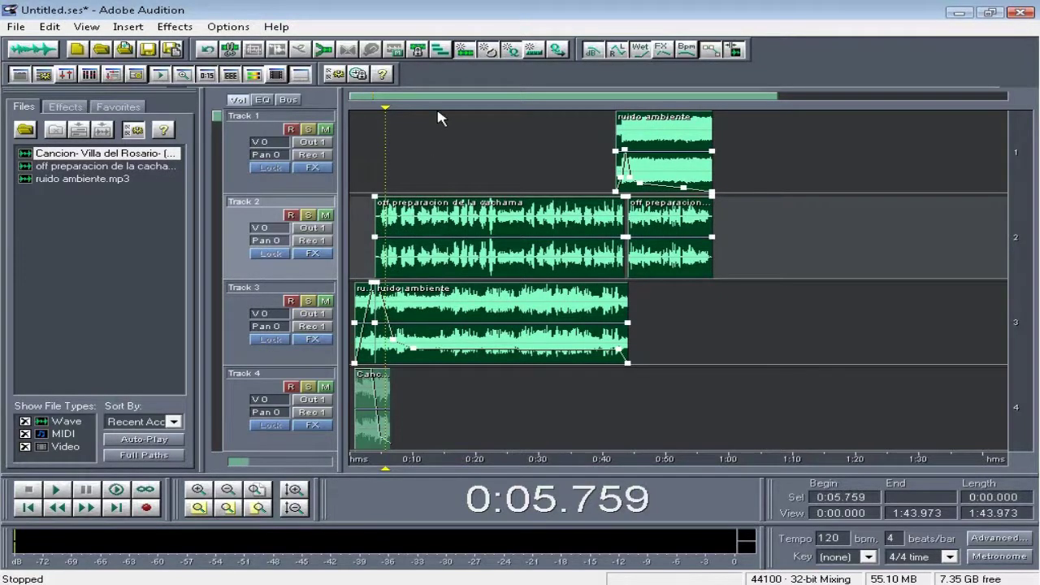
scroll(419, 100, up, 8)
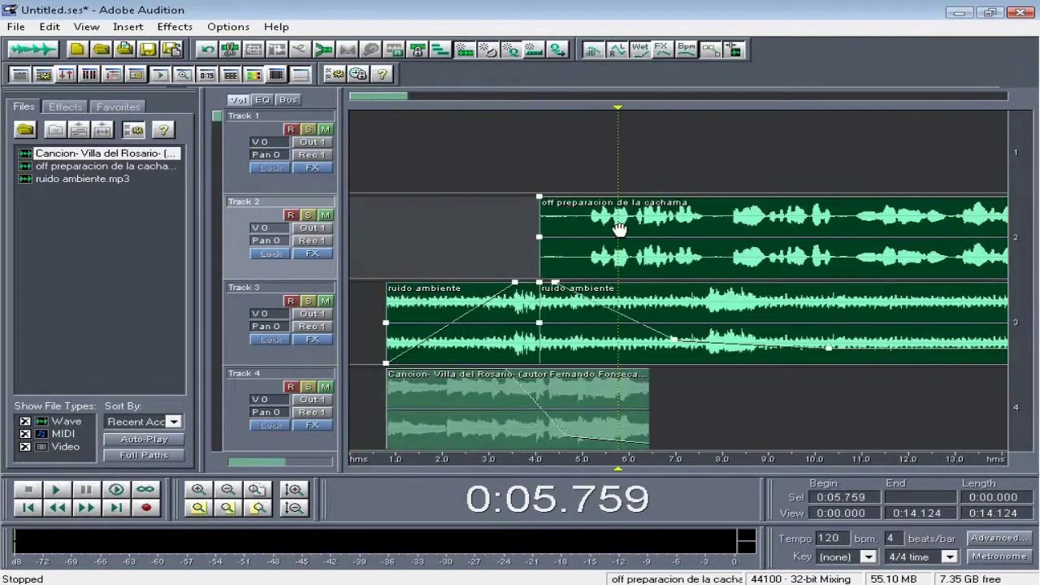
drag(638, 217, 521, 239)
Step: Play the mix from the start and move the Track 4 song's volume point slightly lower and earlier, to about 0:04.4
key(Home)
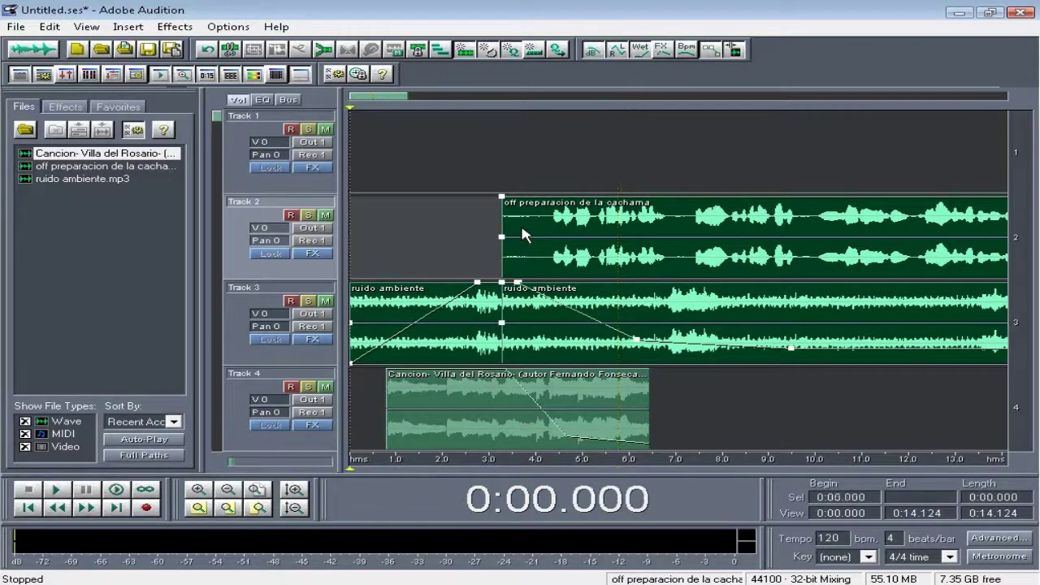
key(space)
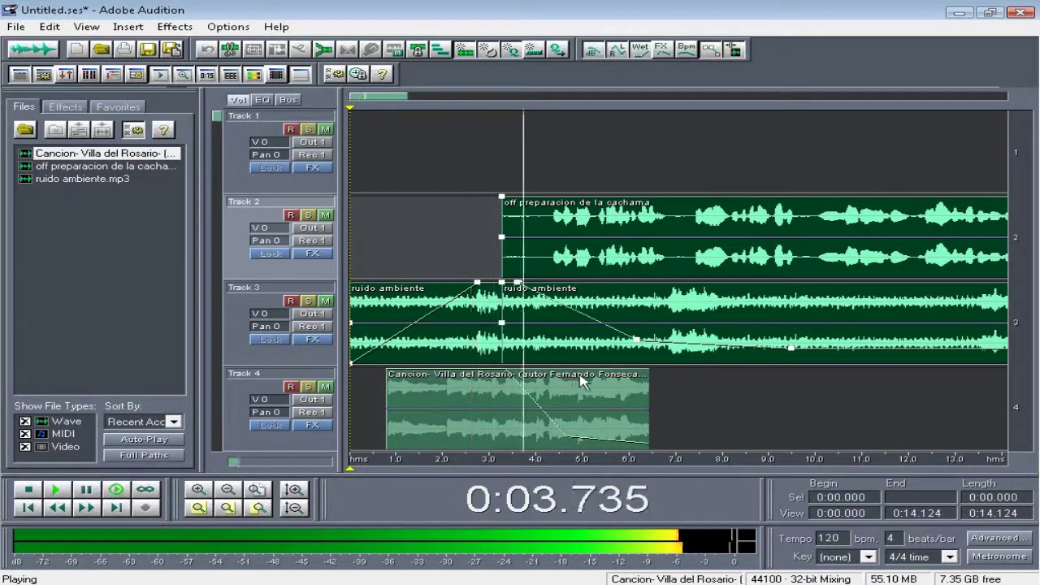
click(549, 422)
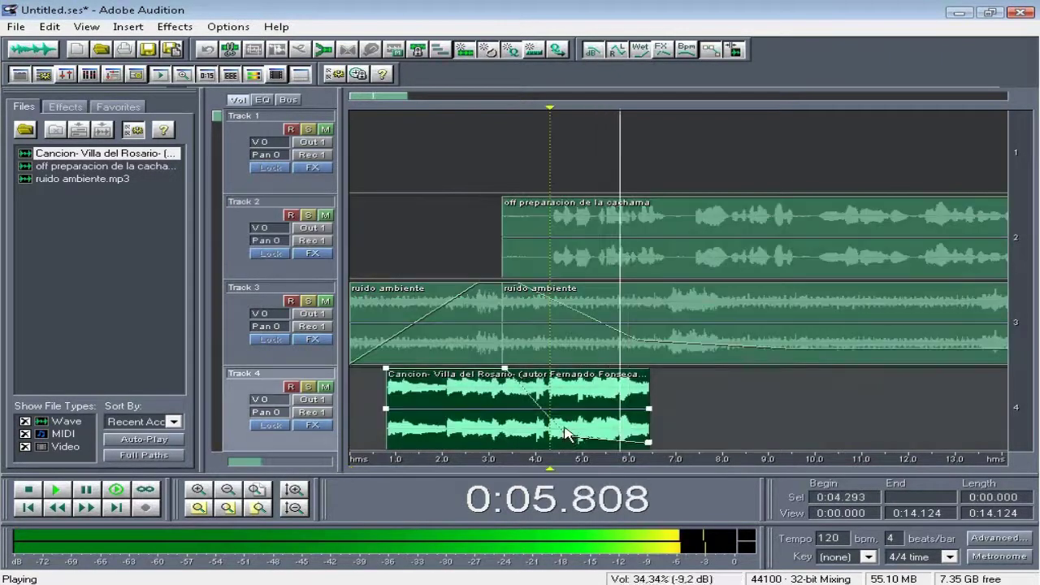
drag(566, 433, 559, 439)
key(space)
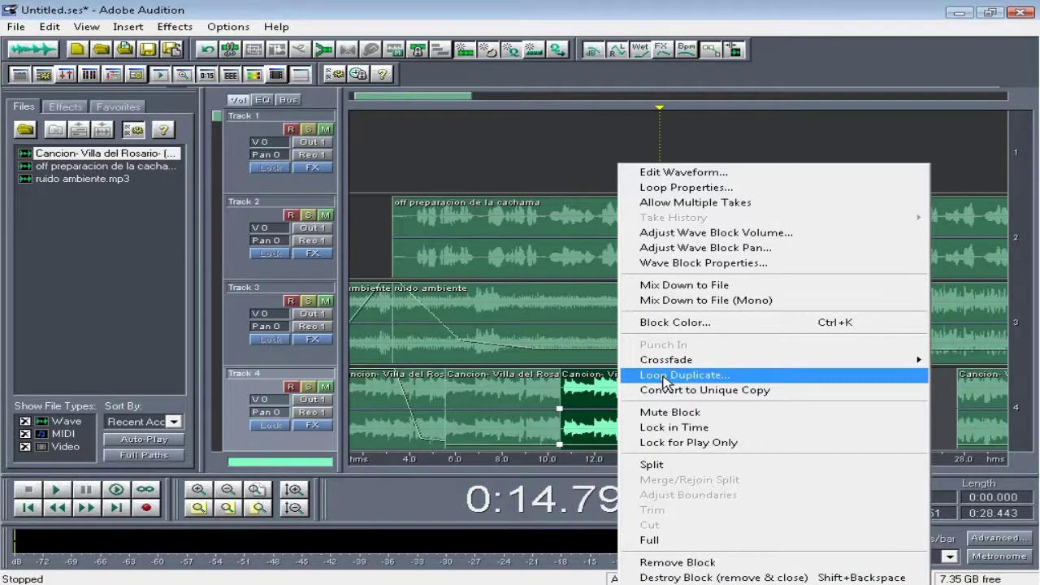
Step: Loop-duplicate the selected Track 4 song clip 6 times without gaps and remove the long song clip after the duplicates
click(664, 376)
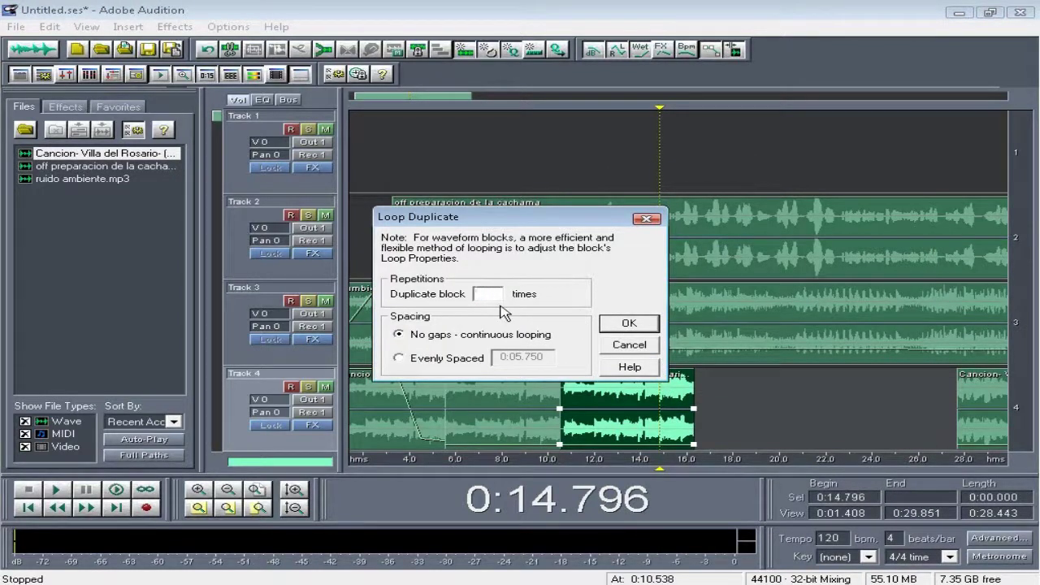
text(6)
key(Return)
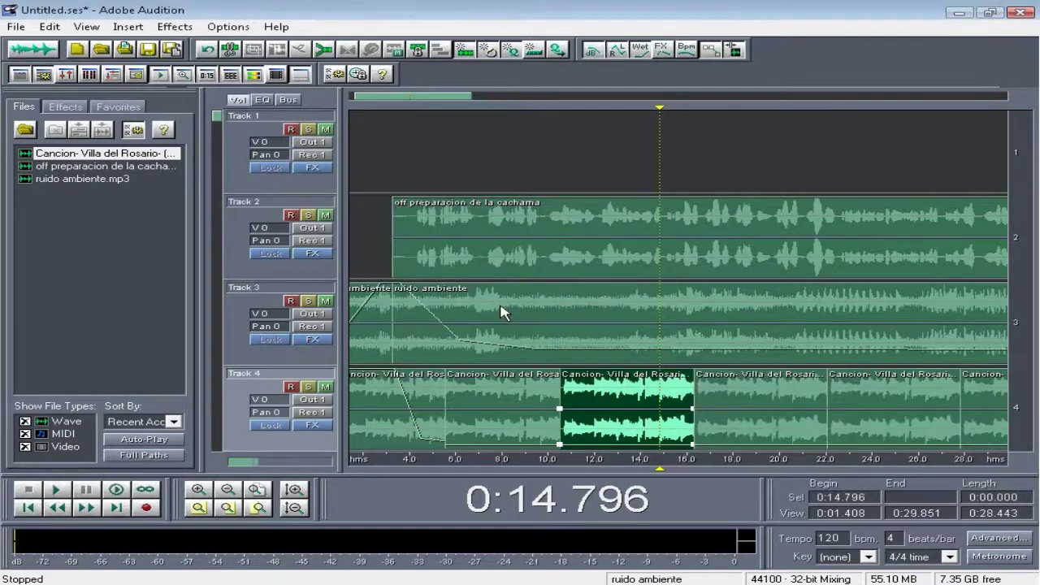
scroll(564, 348, down, 3)
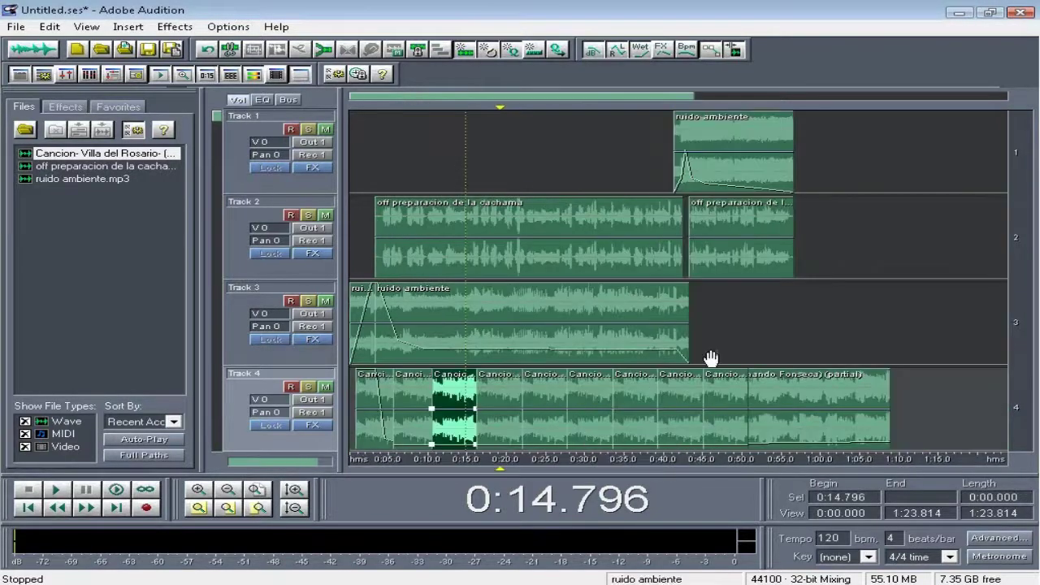
click(786, 398)
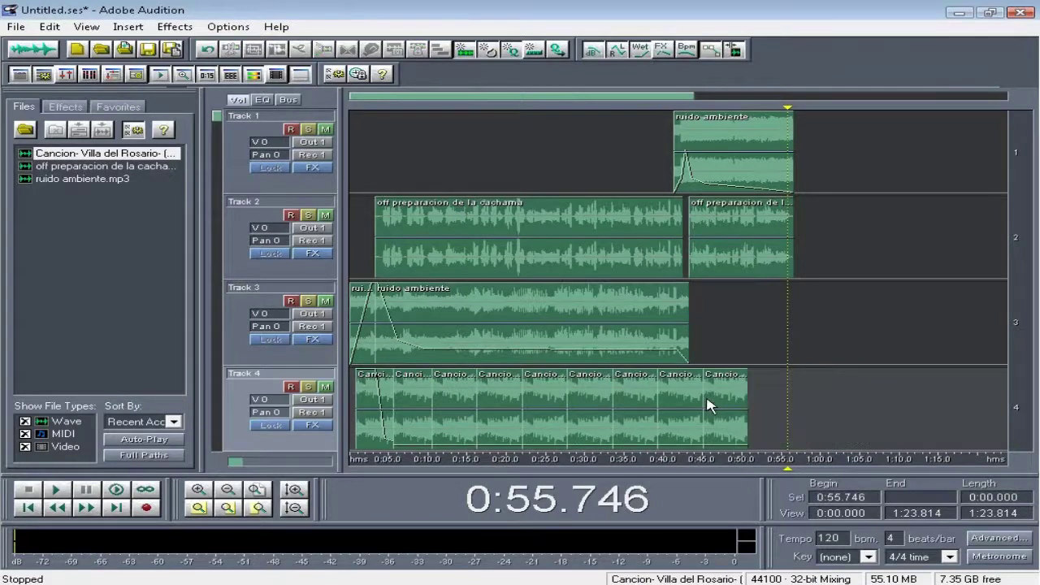
scroll(707, 406, up, 3)
click(404, 405)
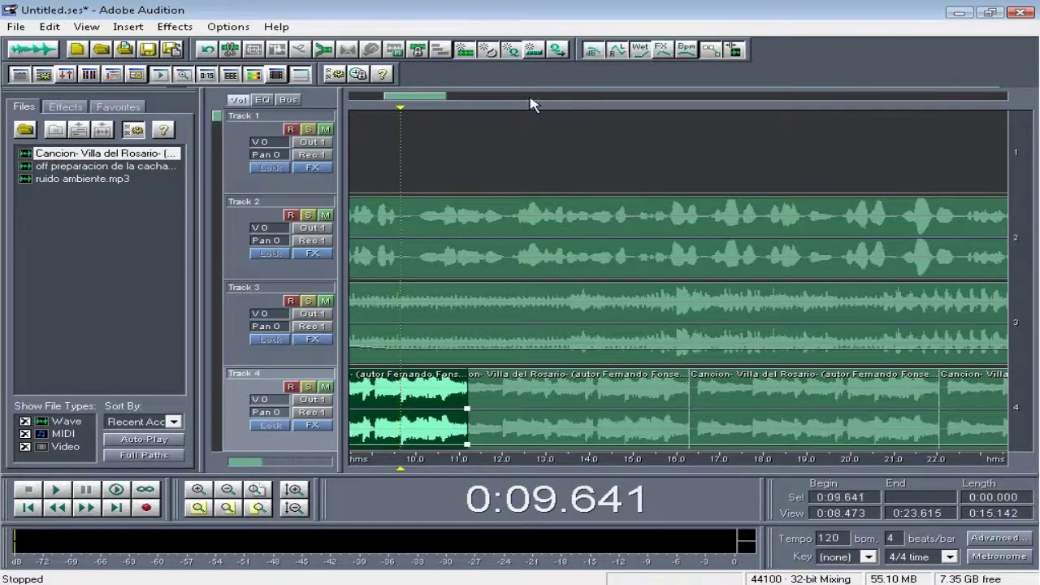
scroll(529, 140, down, 2)
right_click(474, 384)
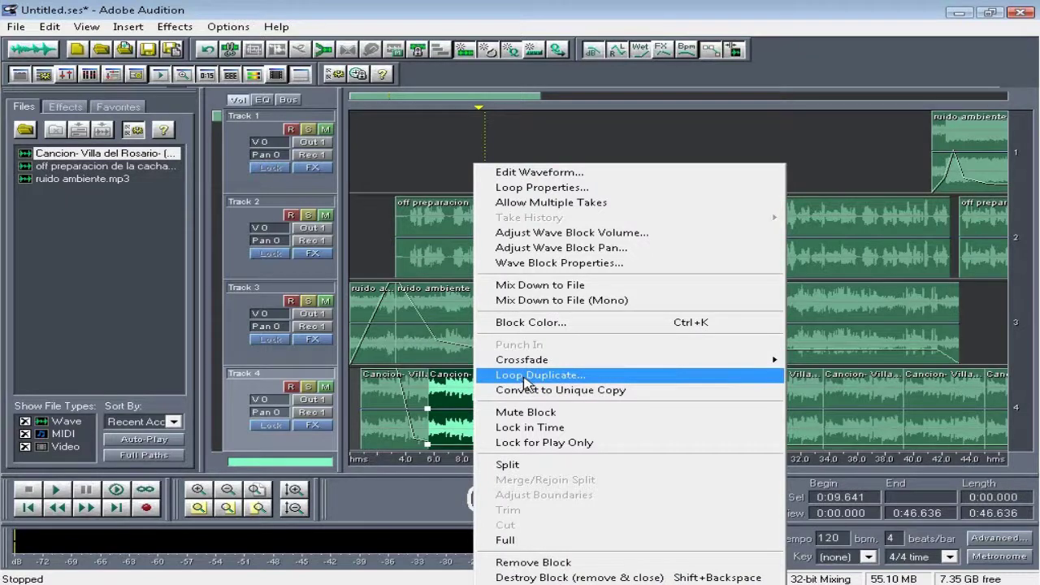
click(526, 375)
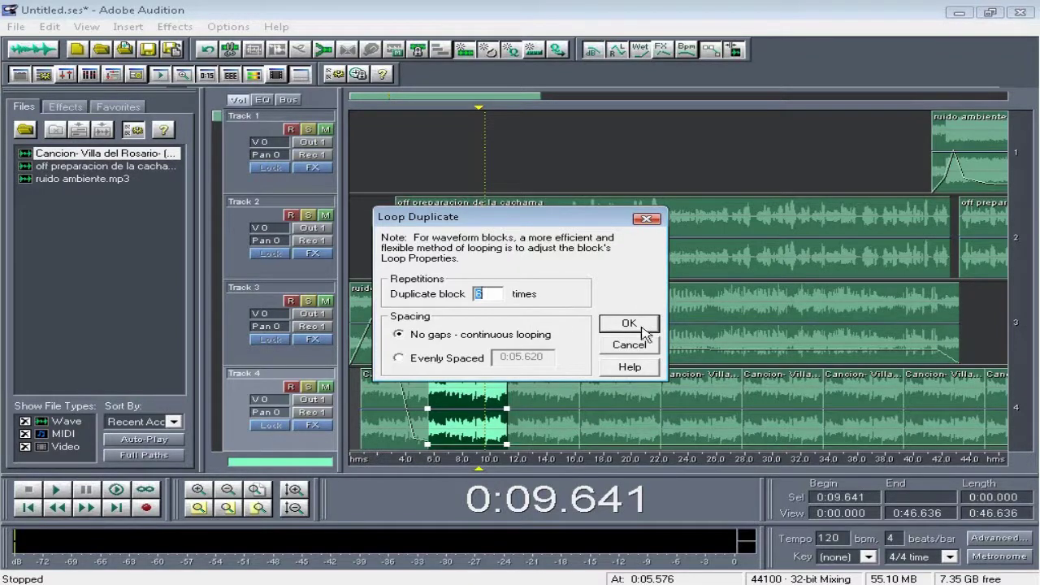
click(646, 220)
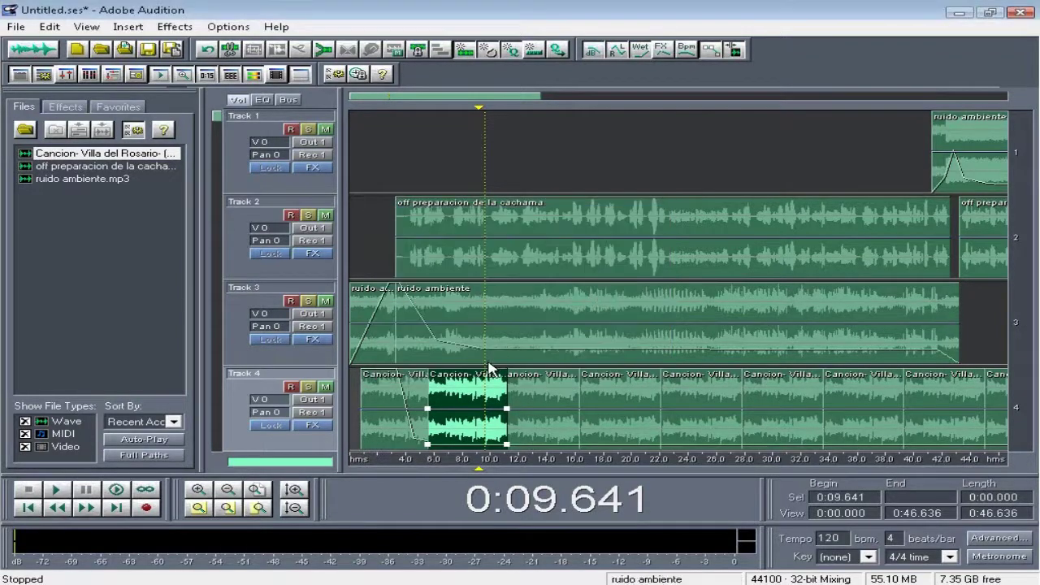
Step: Play the mix from 0:09.641 and again from 0:42.541 to check the looped song under the voice-over
key(space)
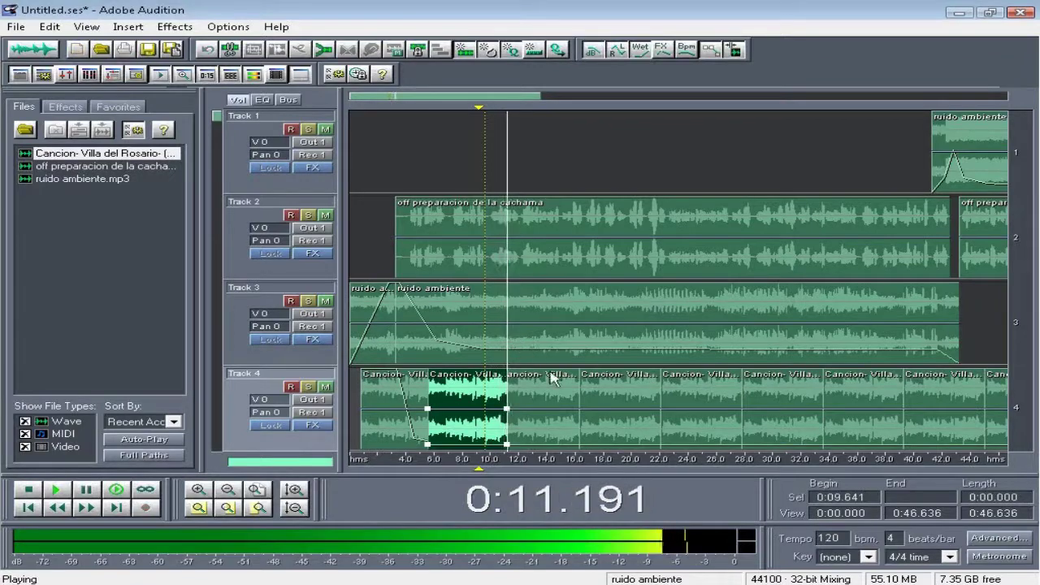
scroll(432, 103, down, 3)
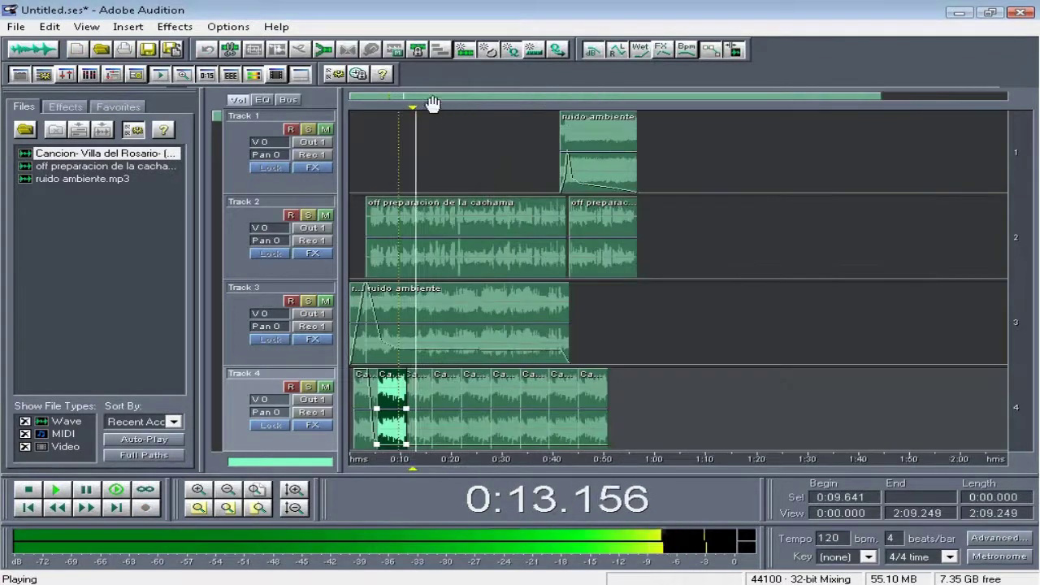
scroll(579, 96, up, 3)
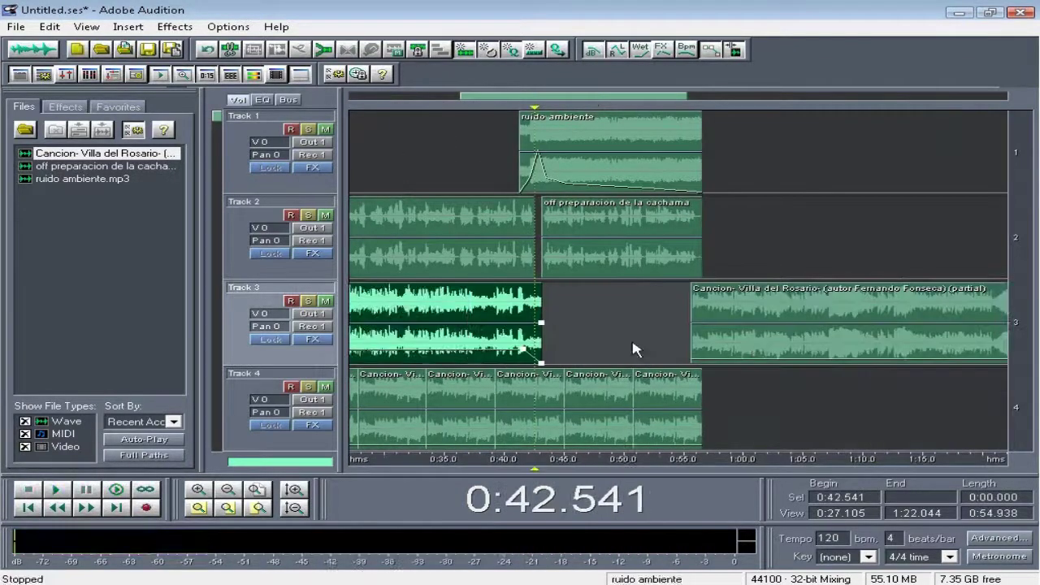
key(space)
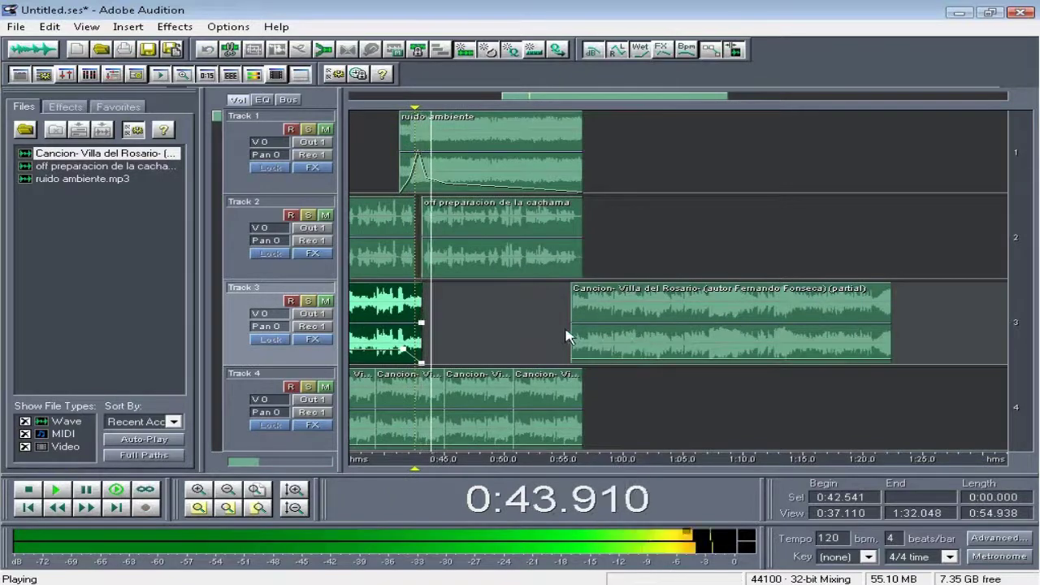
key(space)
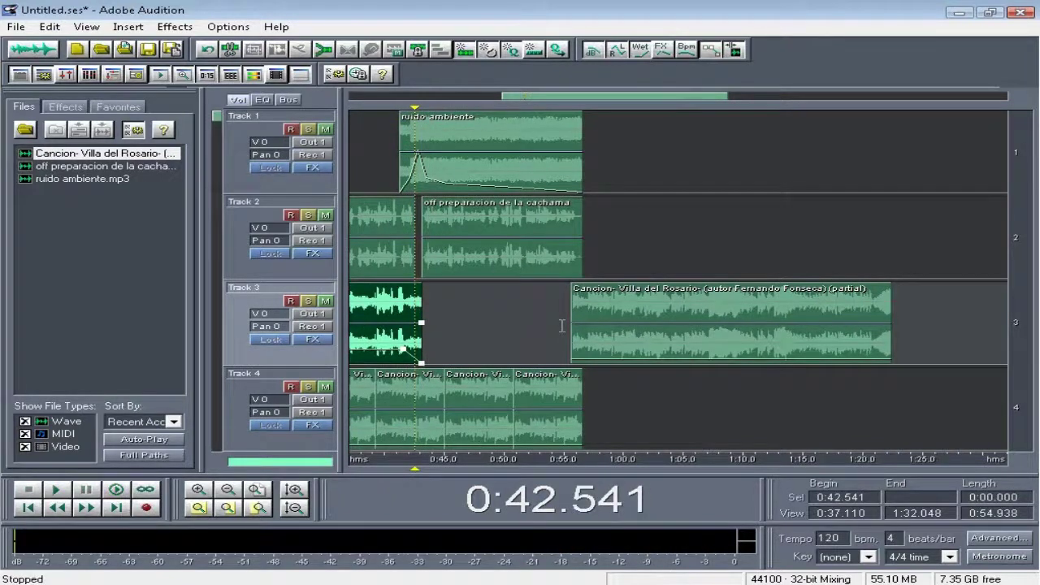
key(space)
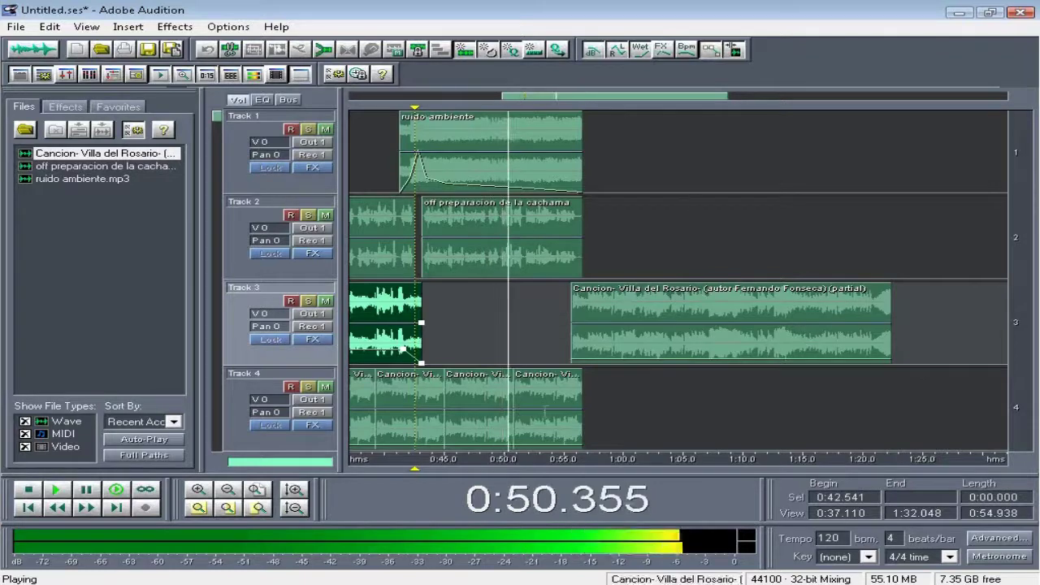
Step: Raise the closing song clip's volume on Track 3 to 100% from its start to about 0:59
click(597, 345)
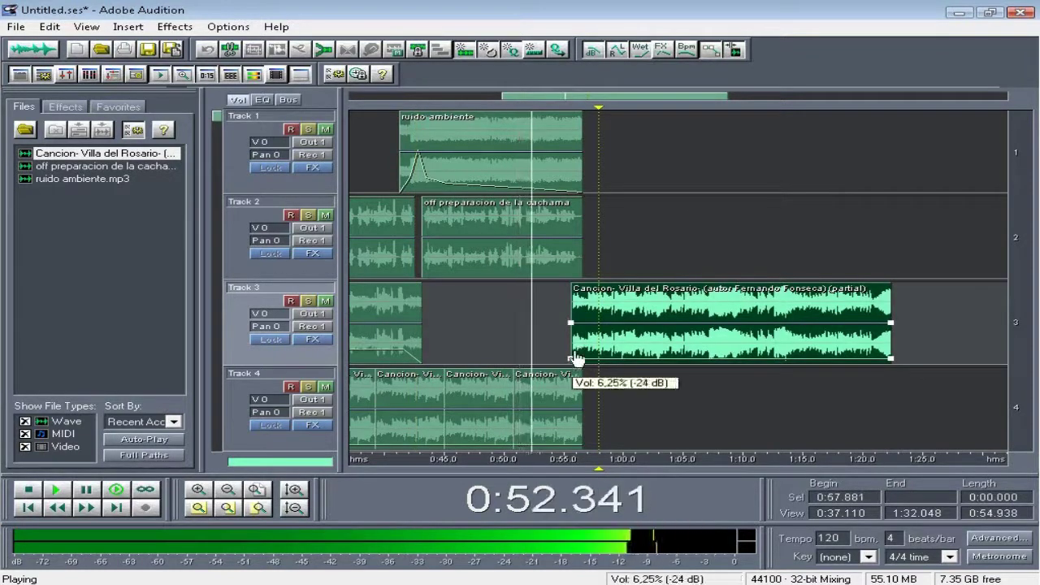
drag(575, 358, 615, 282)
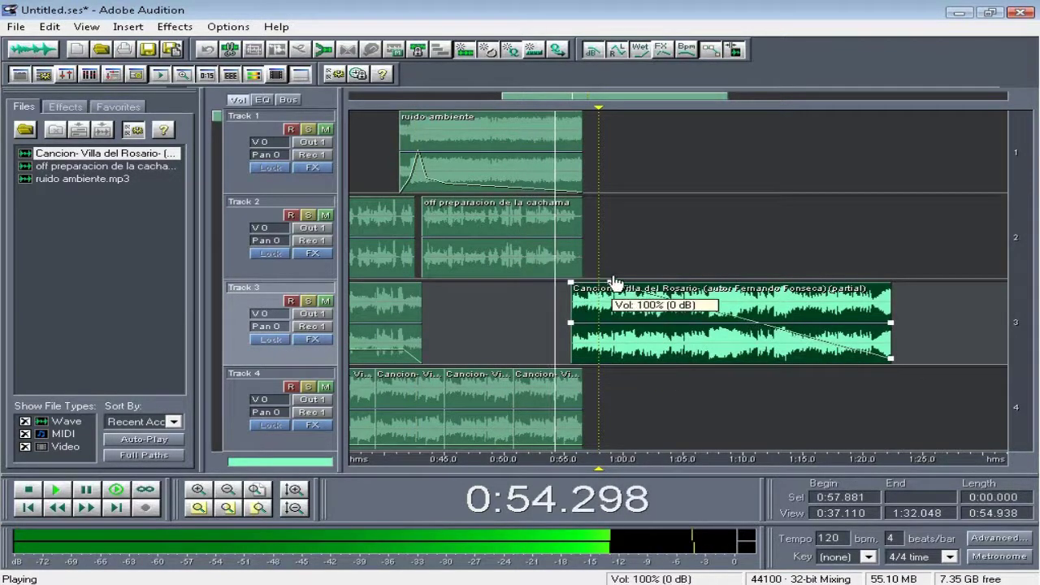
scroll(574, 104, up, 3)
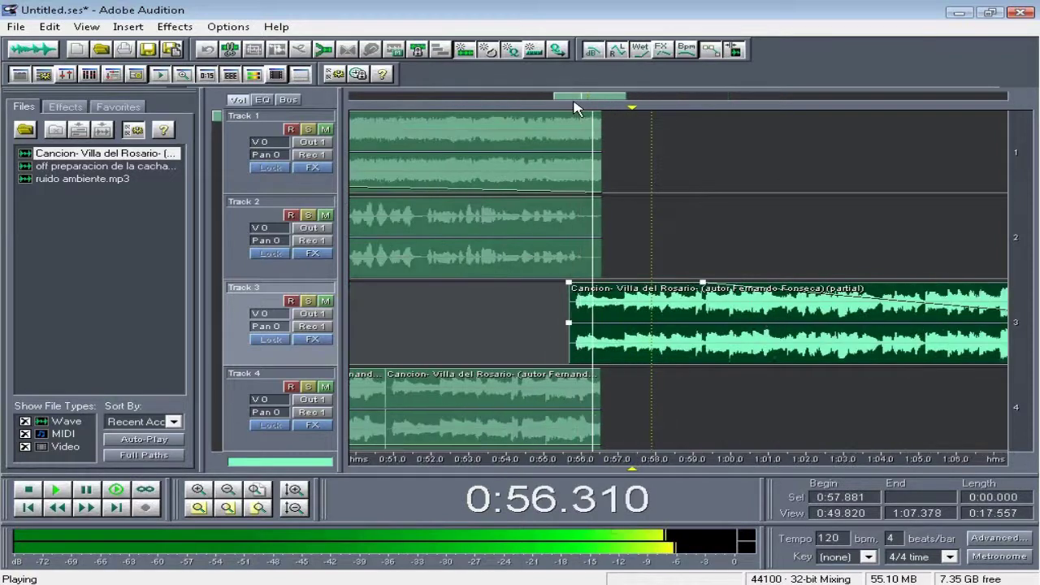
key(space)
Step: Move the closing song on Track 3 to start at about 0:56, give it a short fade-in, and check it from 0:55.402
click(526, 320)
scroll(578, 312, up, 2)
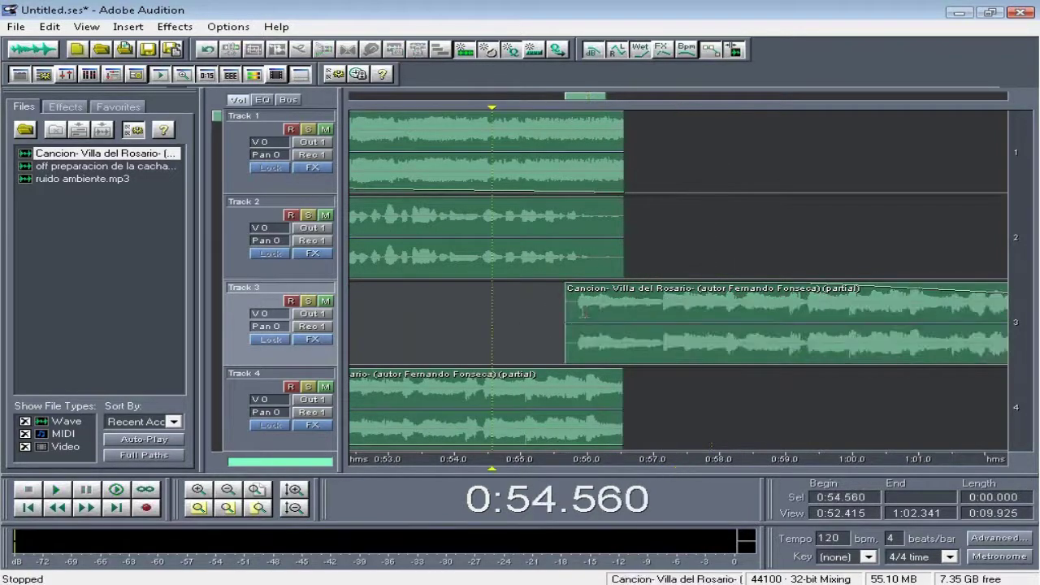
drag(582, 312, 579, 346)
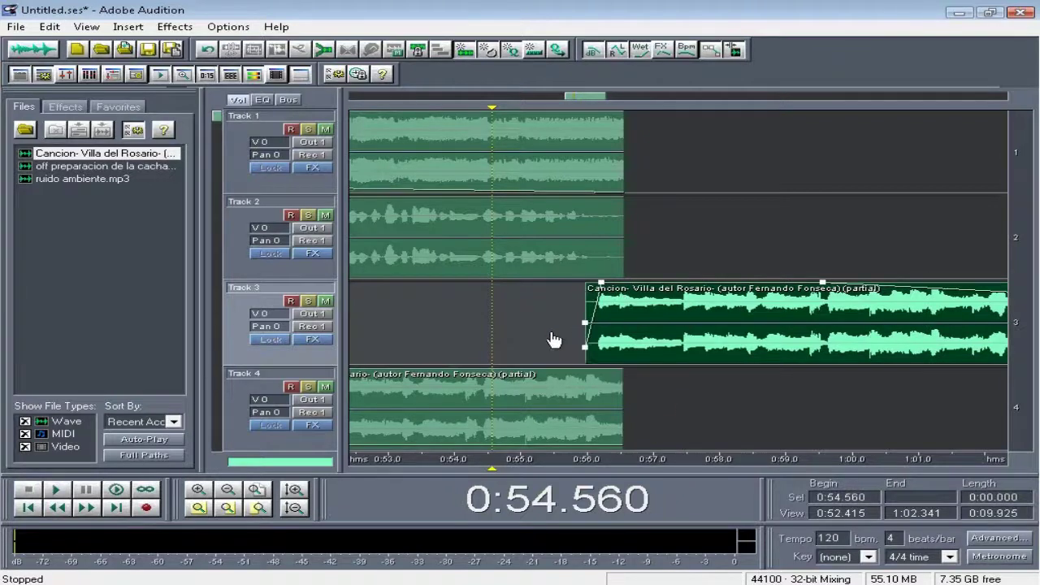
click(547, 333)
key(space)
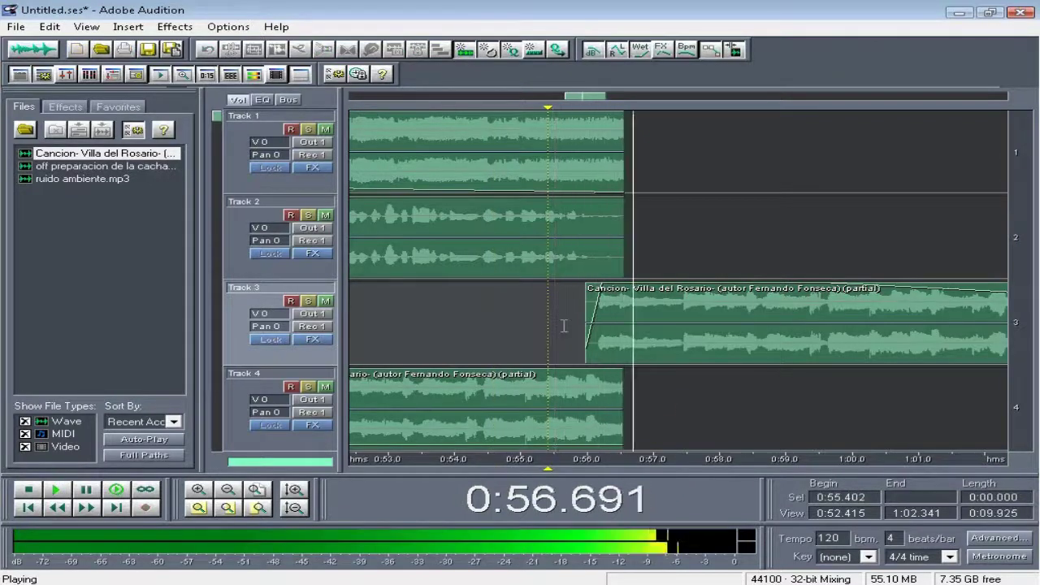
Step: Fade the closing song on Track 3 down to silence at about 1:02 with its volume envelope
scroll(563, 326, down, 3)
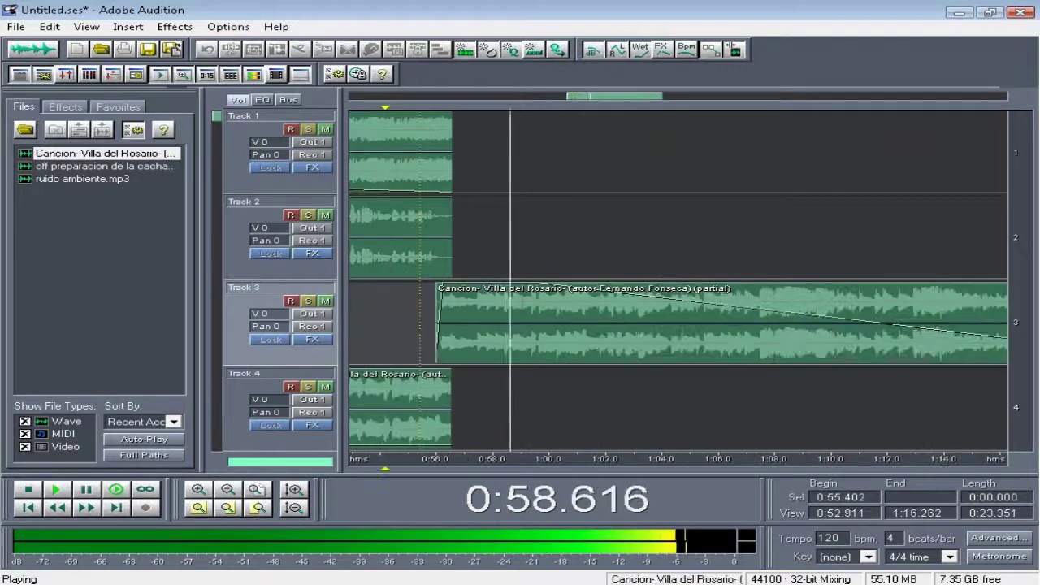
click(516, 325)
drag(532, 292, 605, 348)
key(space)
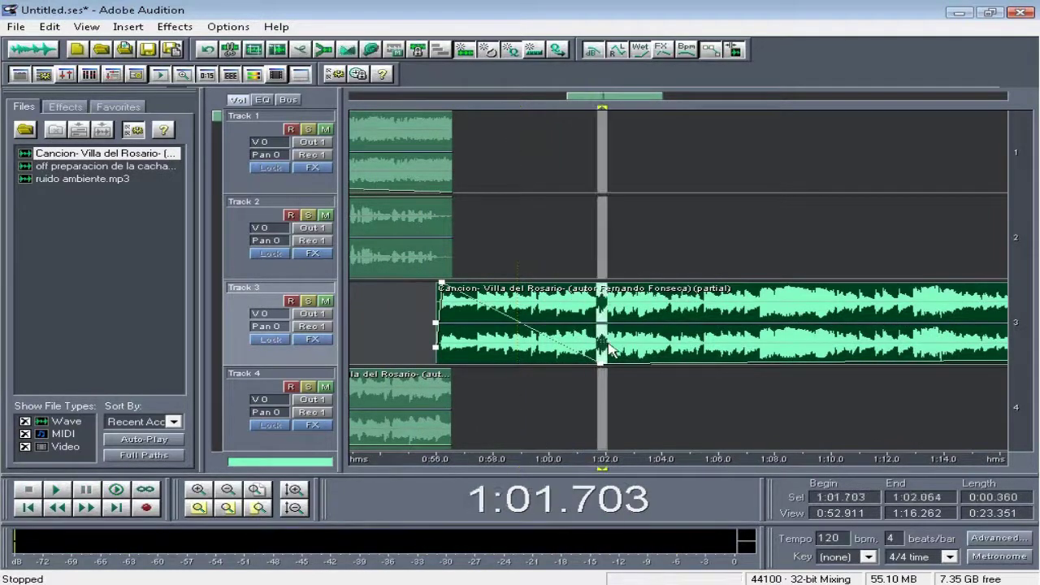
Step: Split the closing song on Track 3 at 1:01.703 and remove the part after the fade-out
key(ctrl+k)
click(651, 343)
key(Delete)
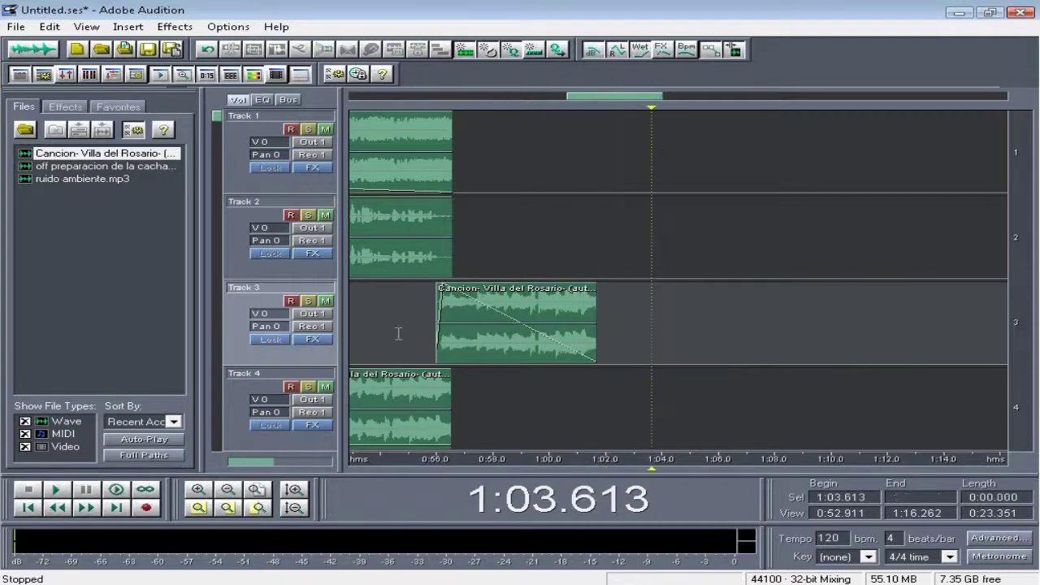
Step: Play the mix from 0:54.640 to check the closing song's fade-out with the whole session in view
click(398, 333)
key(space)
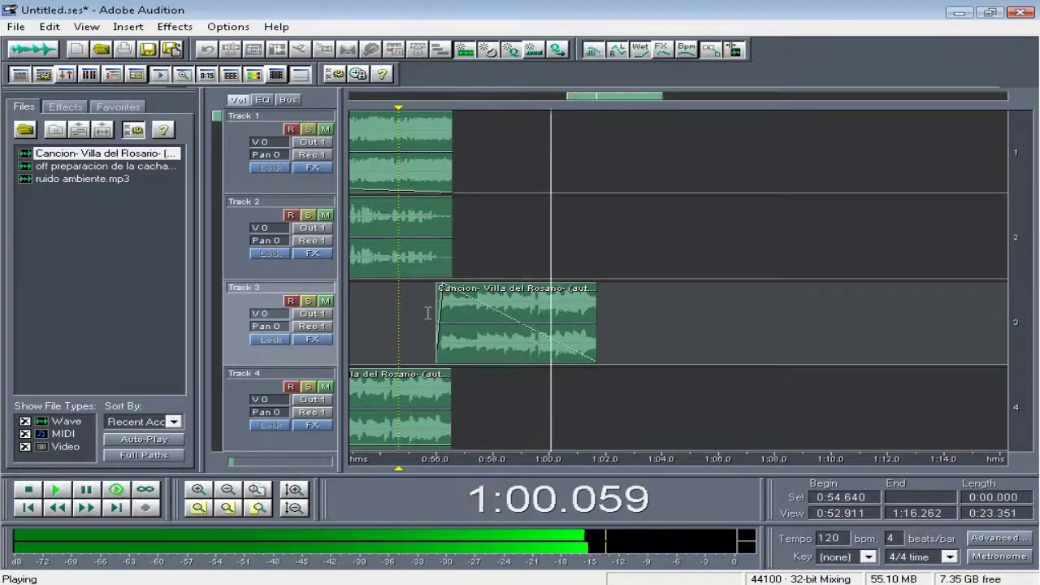
double_click(613, 98)
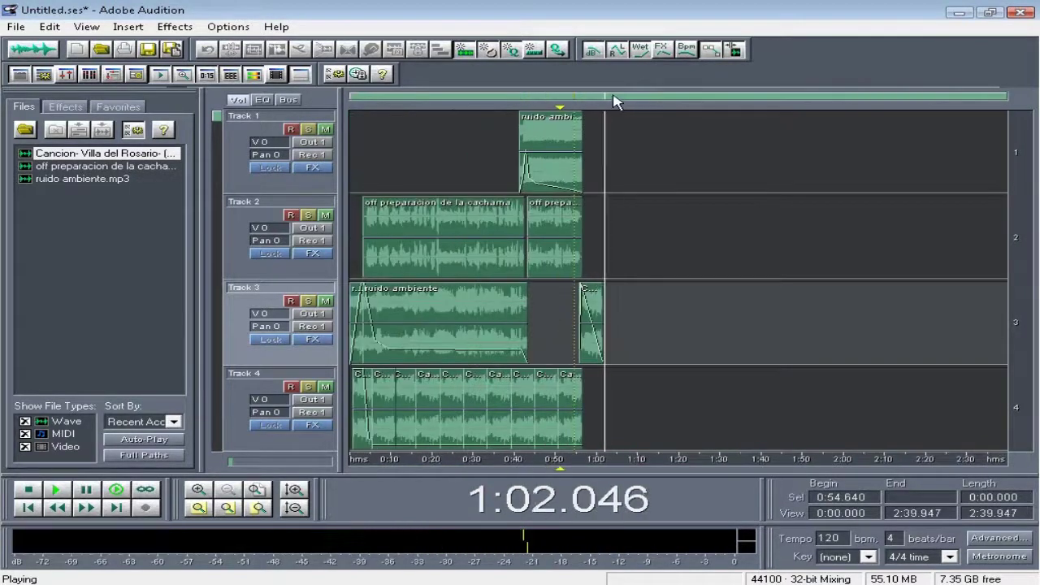
key(space)
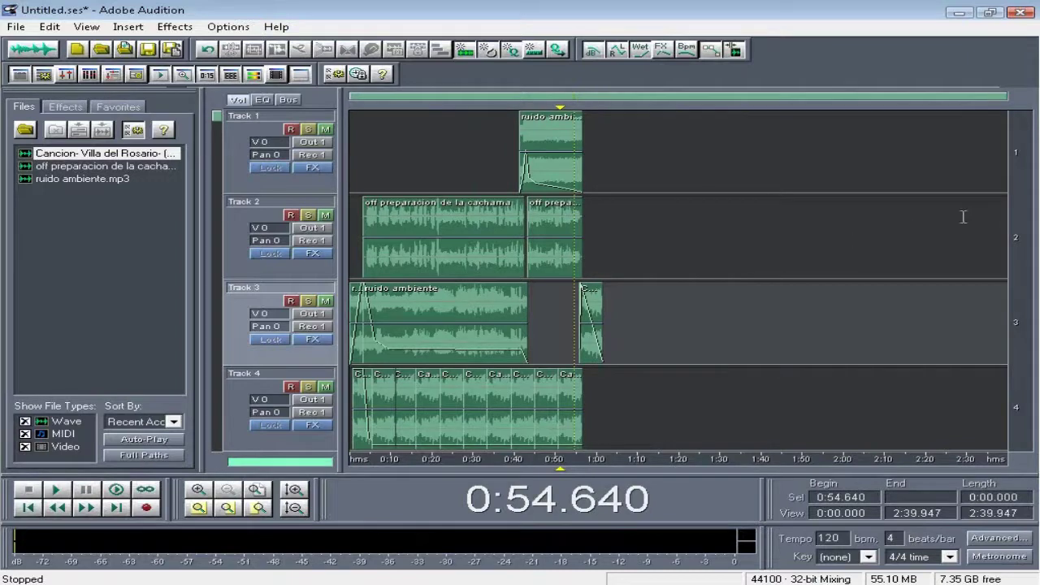
Step: Select all clips on Tracks 1 to 4 and mix down the selected waves to a stereo file
scroll(1020, 207, down, 1)
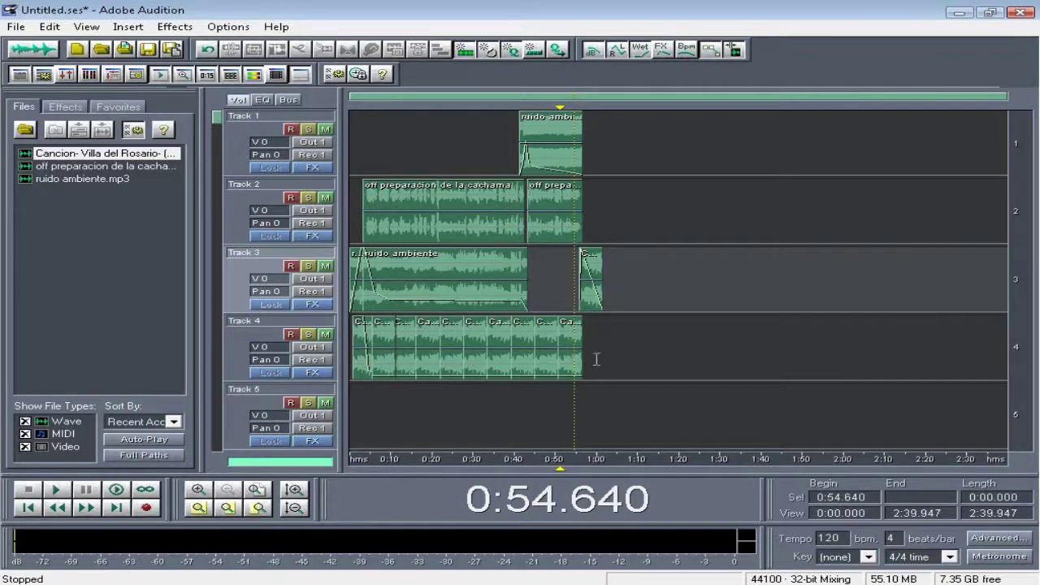
drag(740, 383, 332, 113)
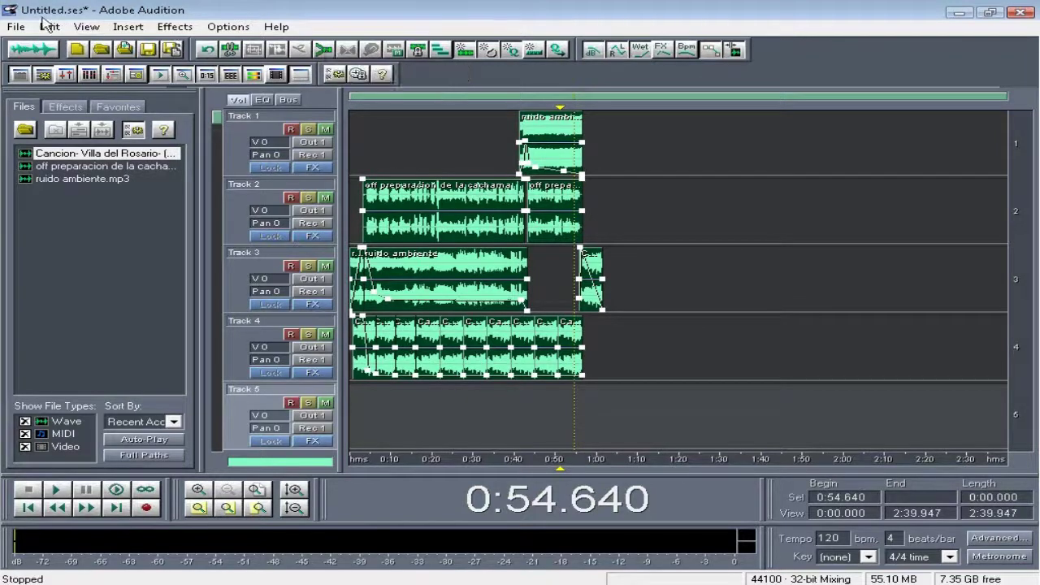
click(16, 28)
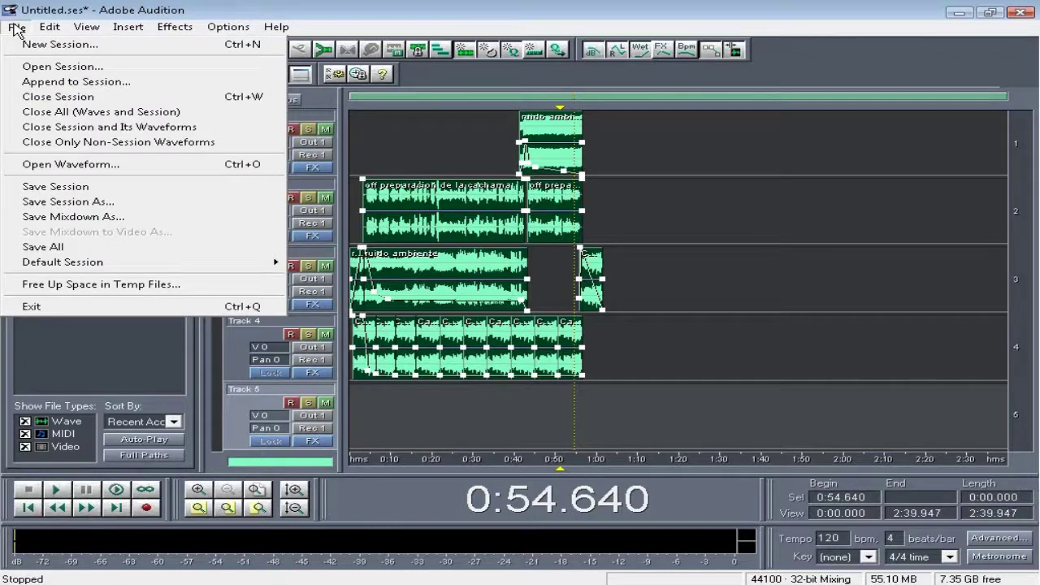
mouse_move(51, 27)
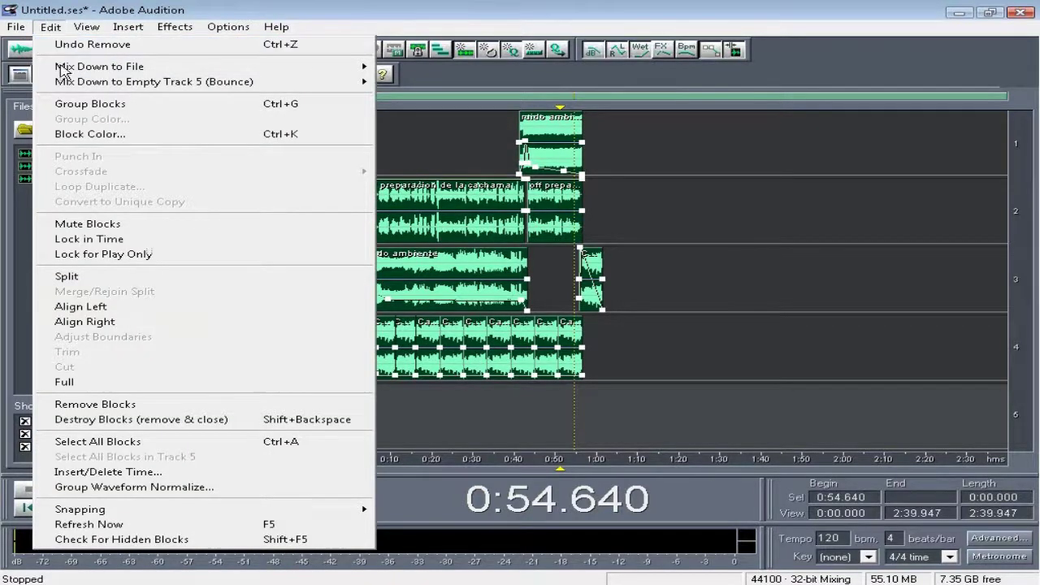
mouse_move(144, 84)
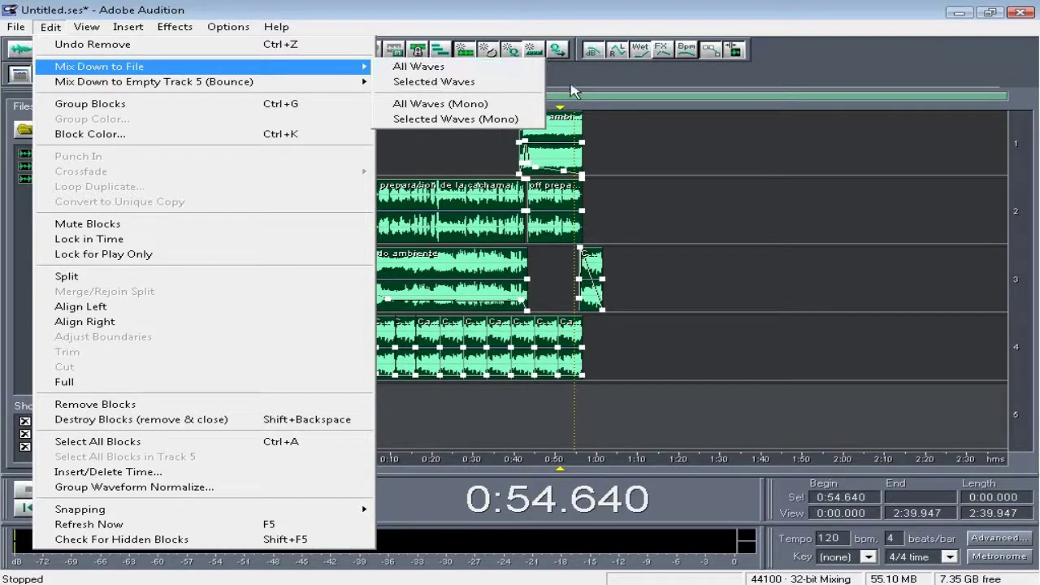
click(467, 82)
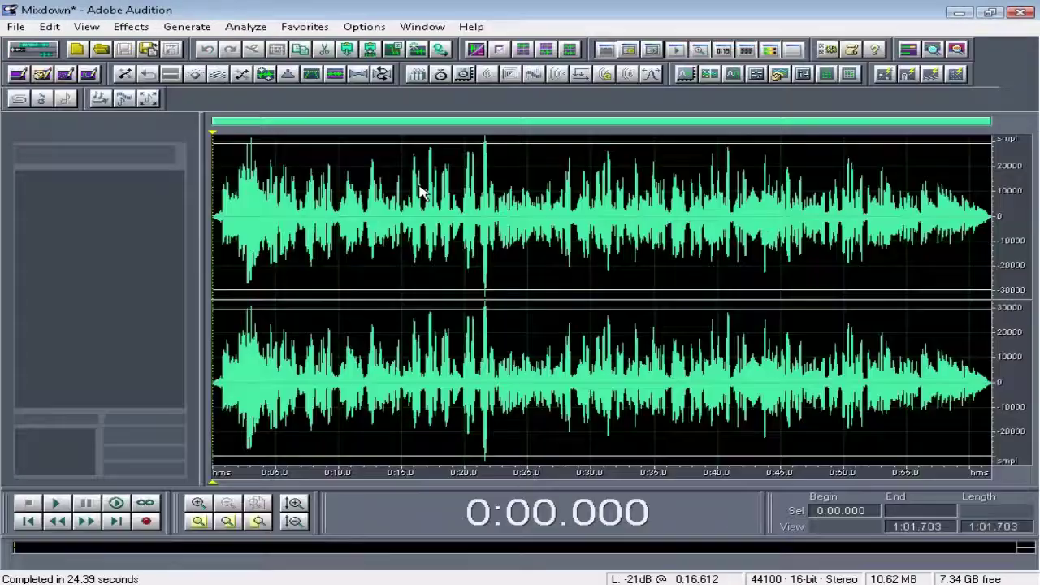
Step: Play the mixdown from its beginning to check the finished mix
click(365, 218)
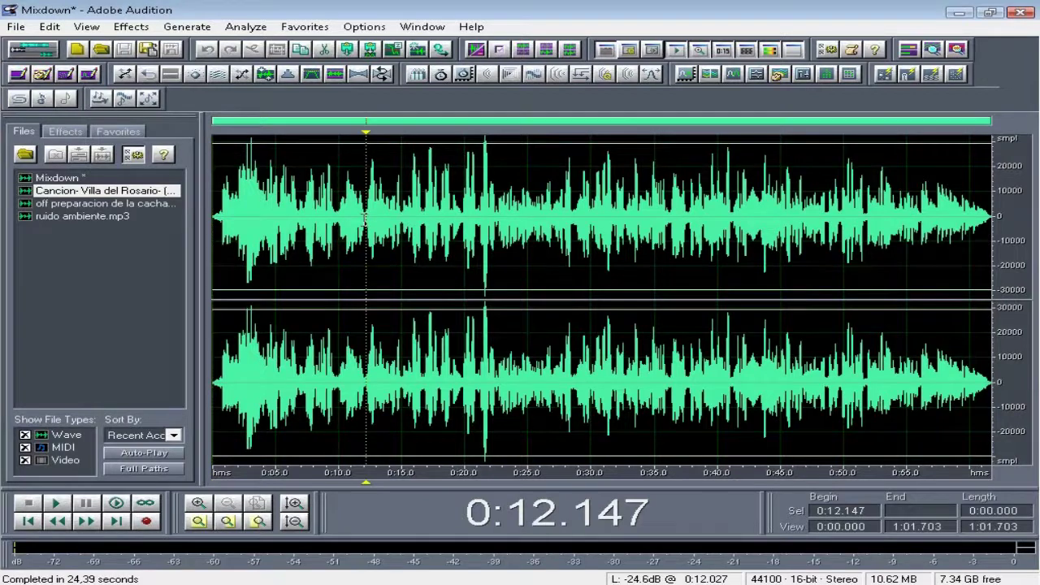
key(Home)
key(space)
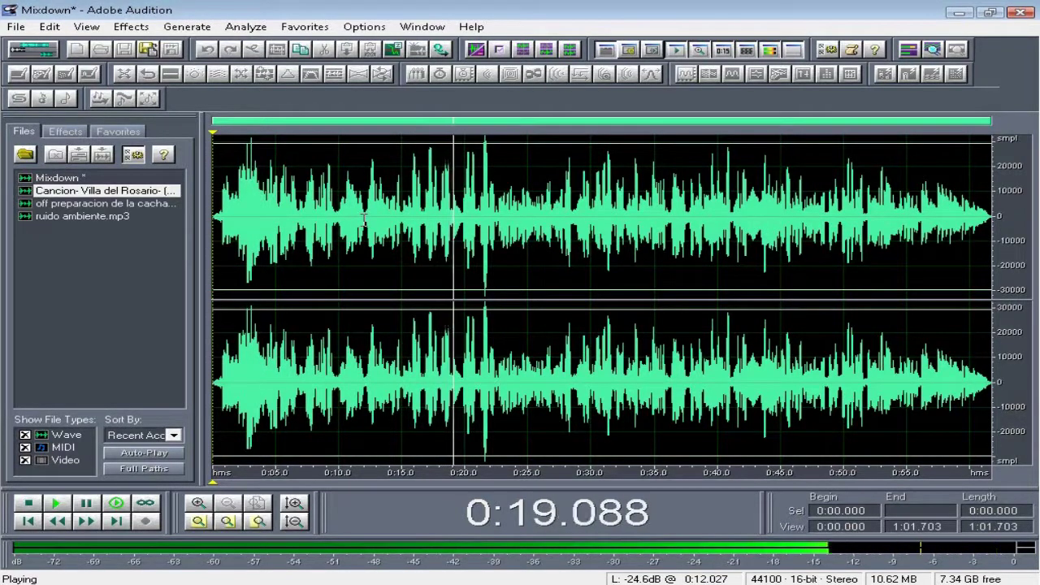
key(space)
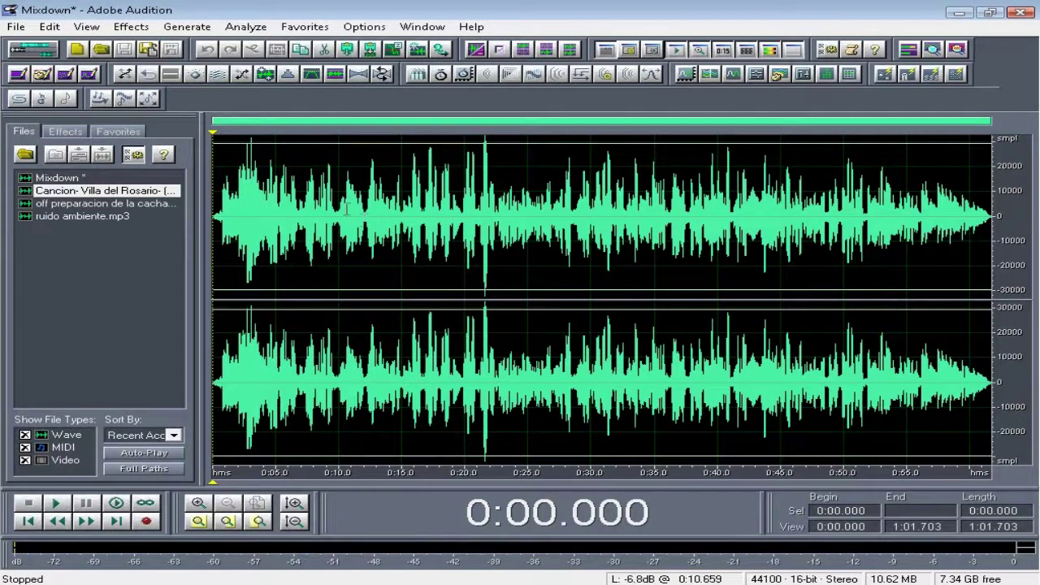
Step: Start saving the mixdown as "audio preparacion cachama" and browse to the PROYECTO CENTOS DE INNOVACION folder on drive D
click(148, 50)
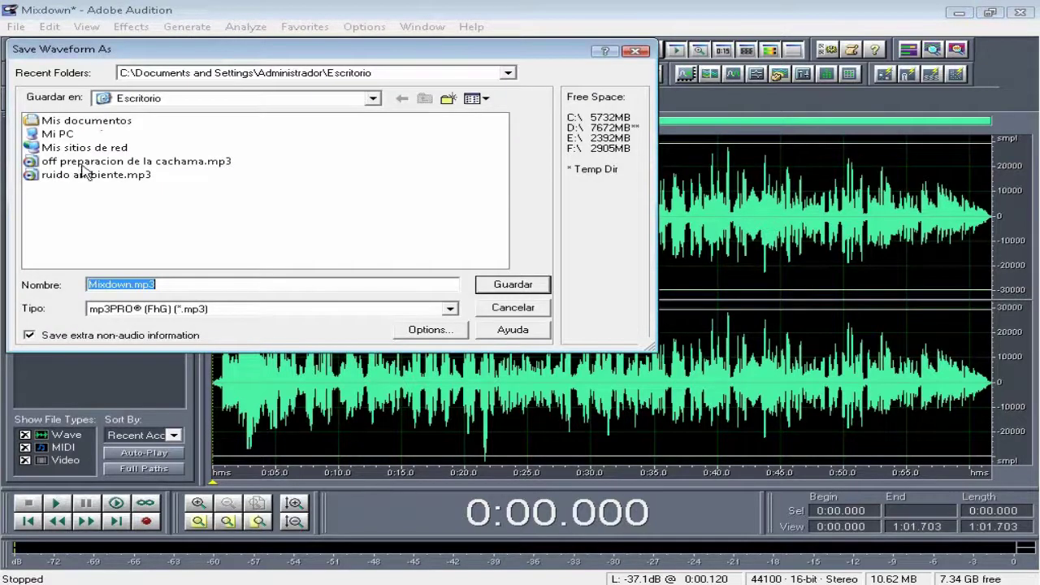
text(audio preparacion cachama)
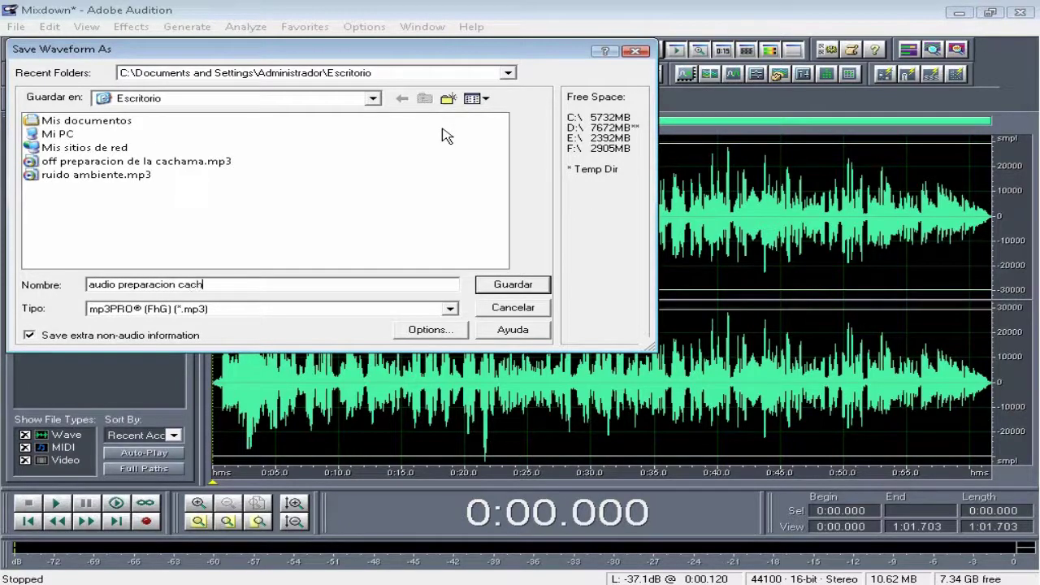
double_click(51, 134)
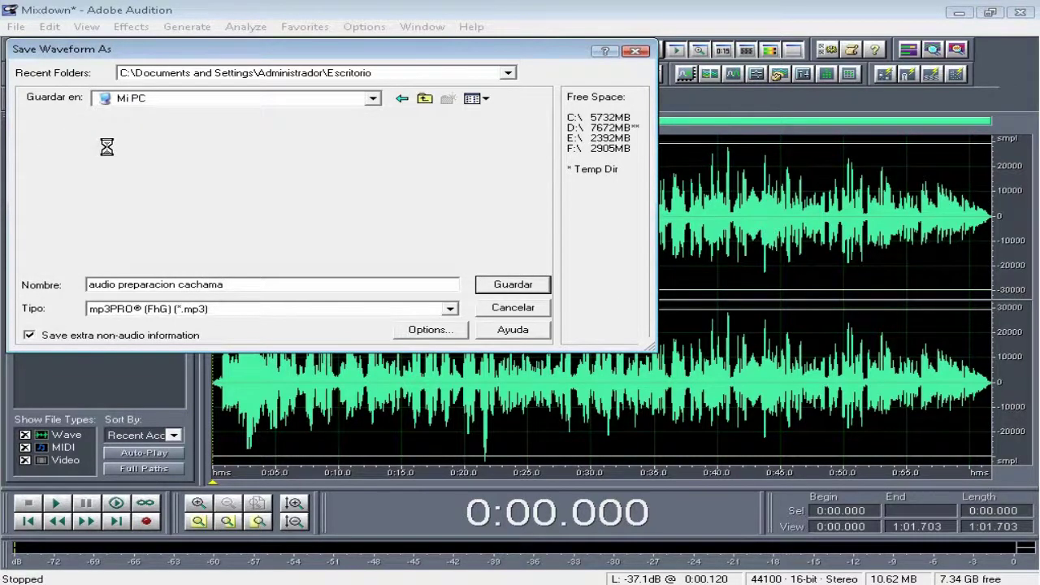
double_click(85, 147)
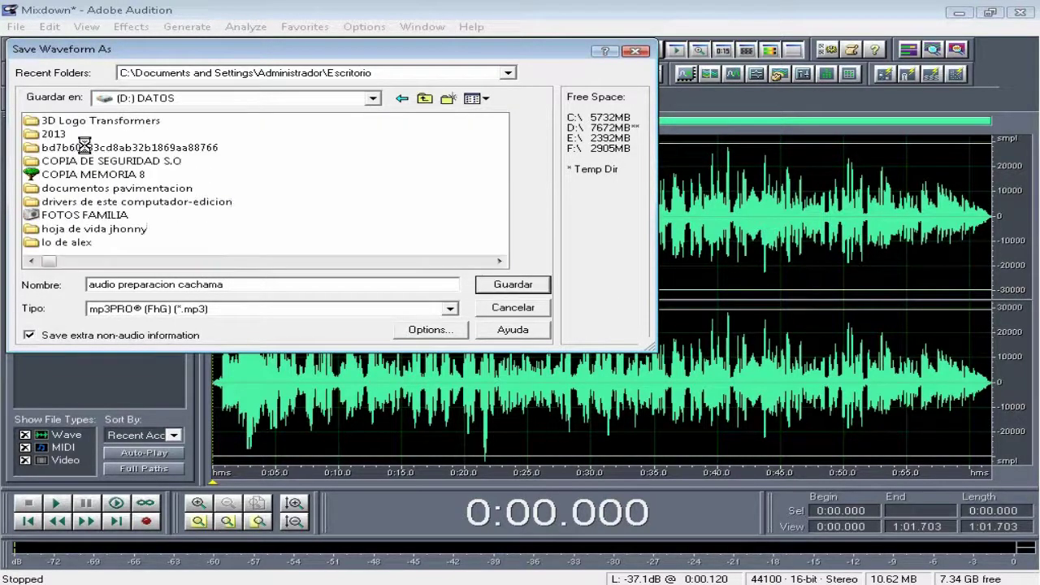
click(49, 136)
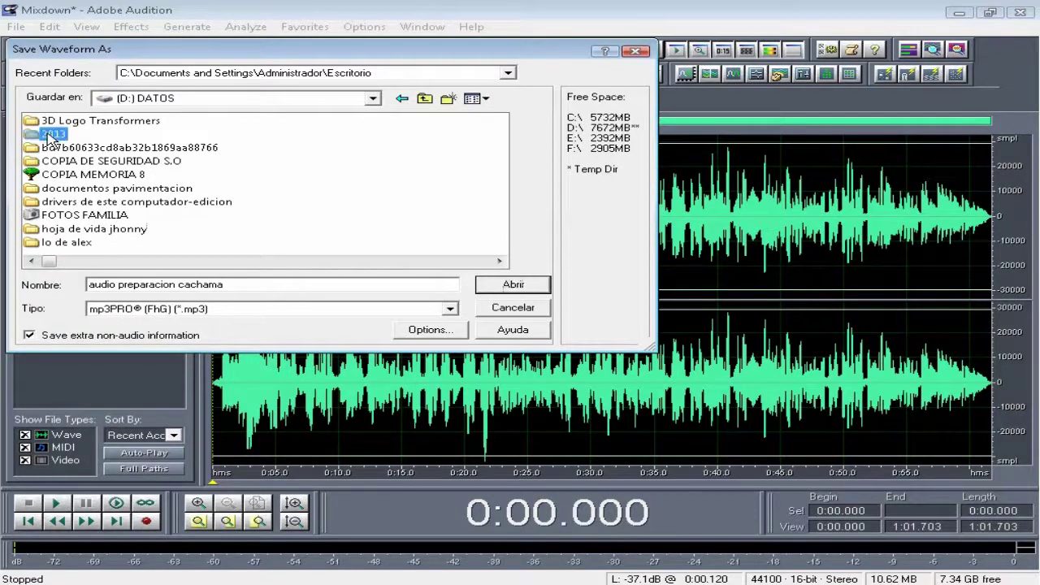
scroll(91, 208, down, 1)
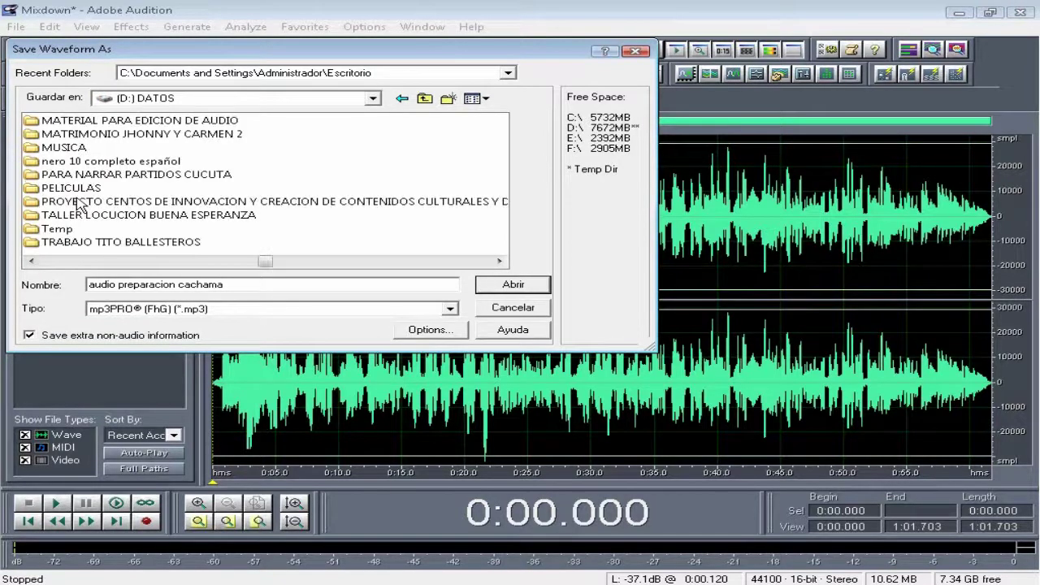
scroll(91, 208, up, 1)
scroll(91, 208, down, 1)
double_click(91, 203)
Step: Create a folder named "pie de foto sonoro" in the project folder and open it as the save location
click(448, 99)
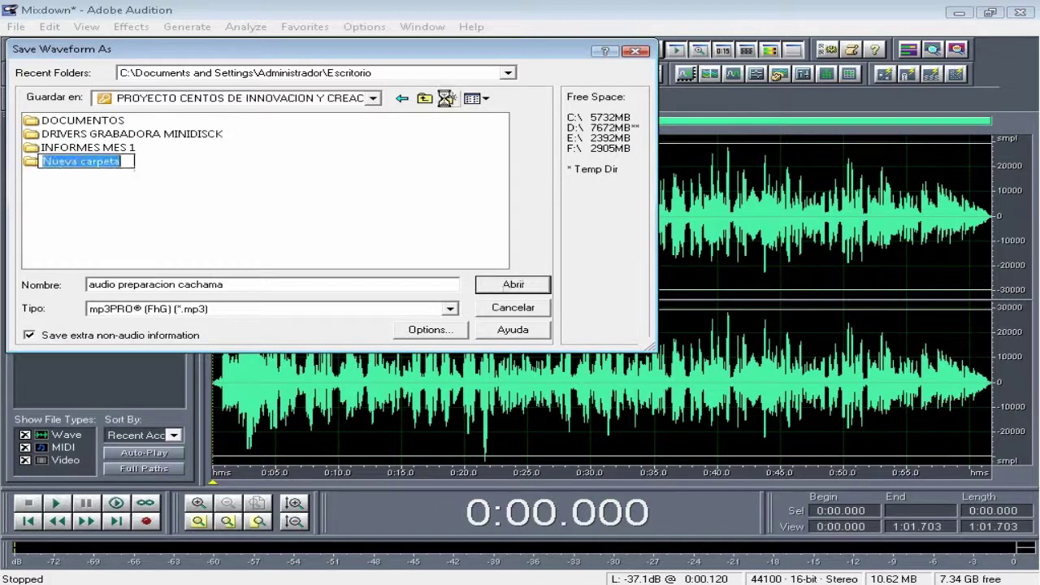
text(piede foto sonoro)
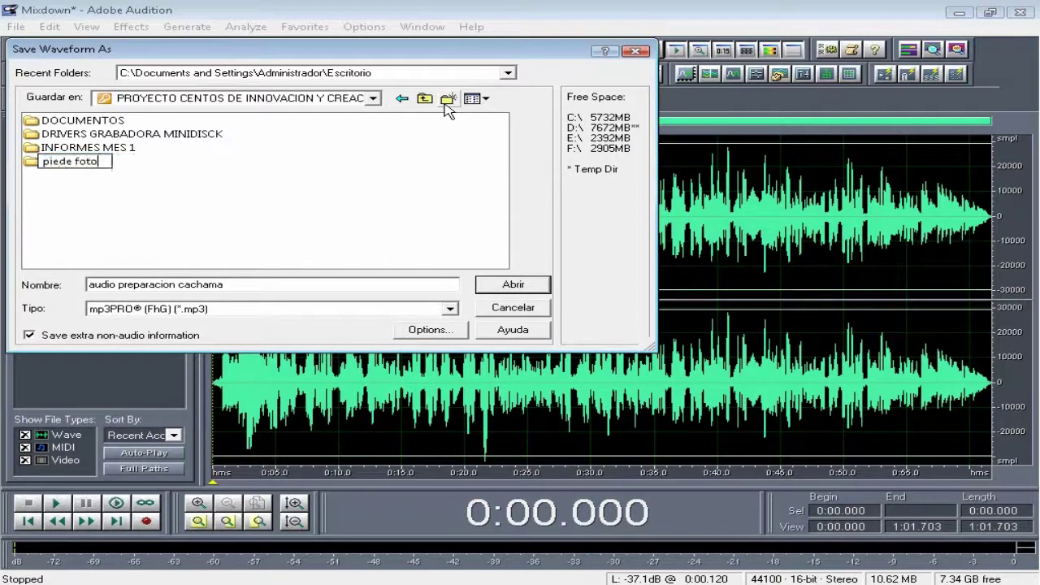
click(63, 165)
key(Return)
key(Return)
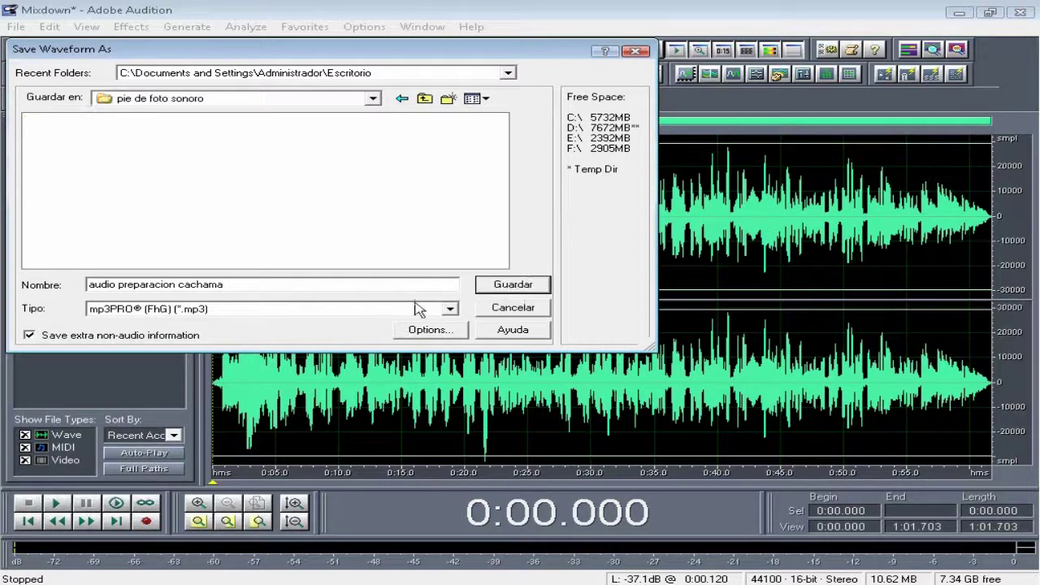
Step: Choose mp3PRO (FhG) (*.mp3) as the file type and save the mixdown
click(449, 310)
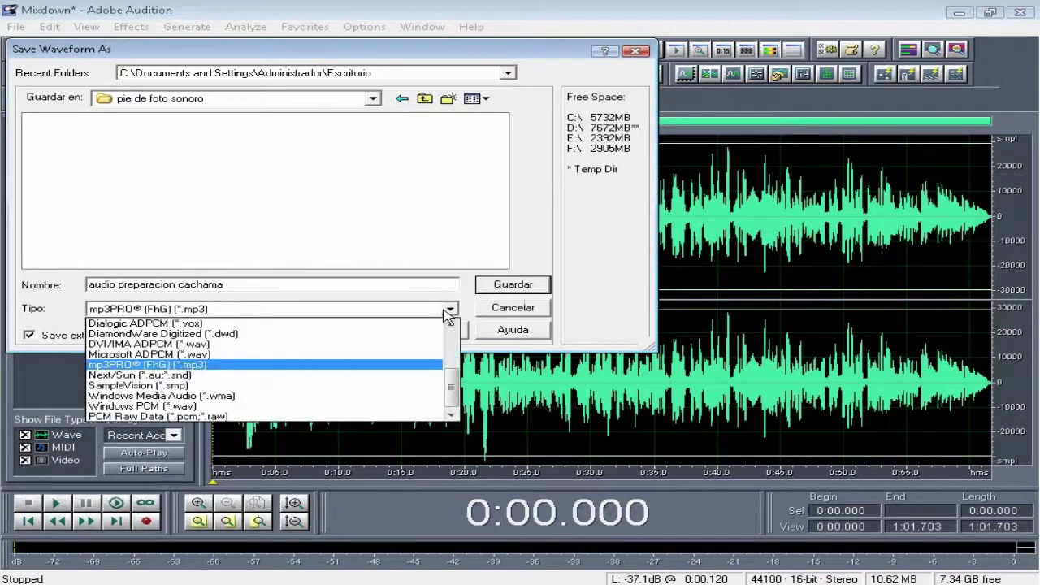
click(130, 366)
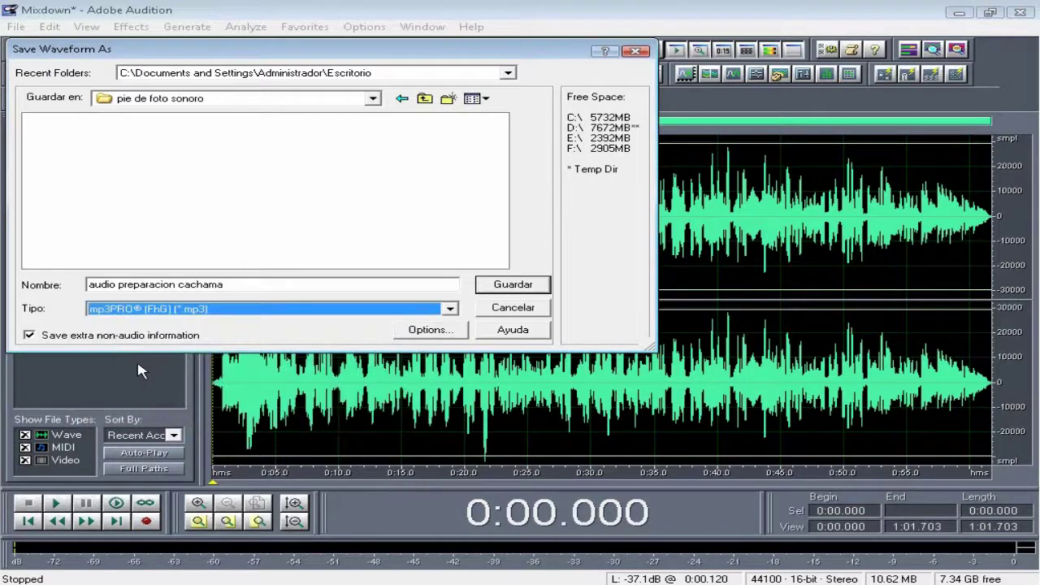
click(501, 283)
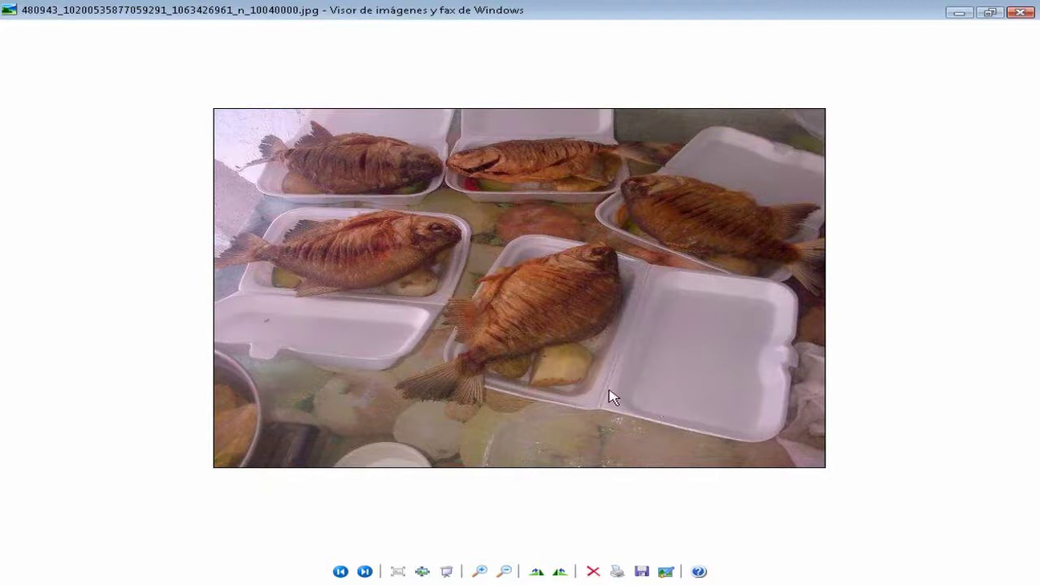
Step: Switch from the photo viewer to PowerPoint and add a blank (En blanco) slide to the new presentation
click(958, 13)
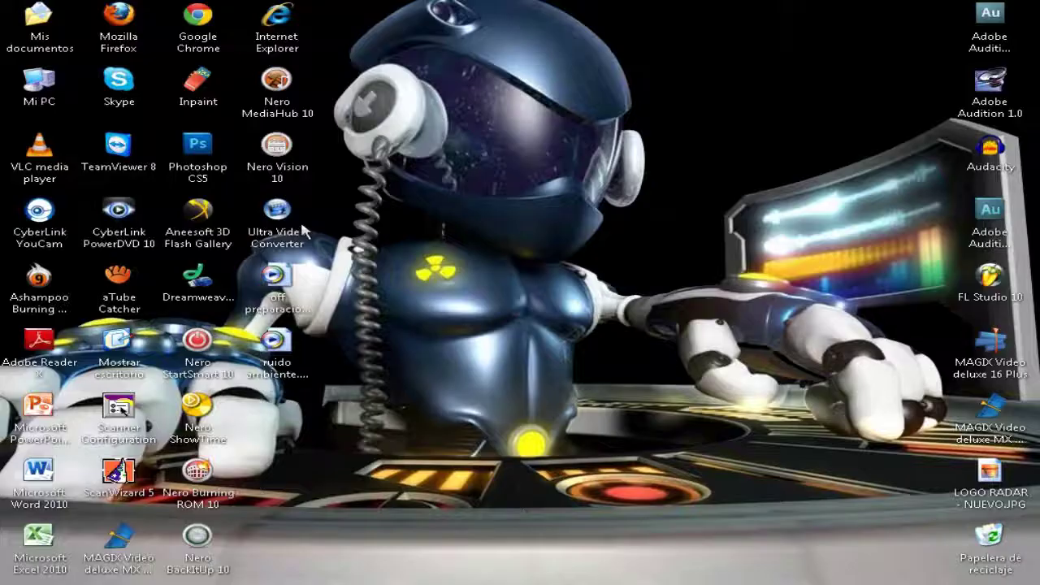
click(43, 407)
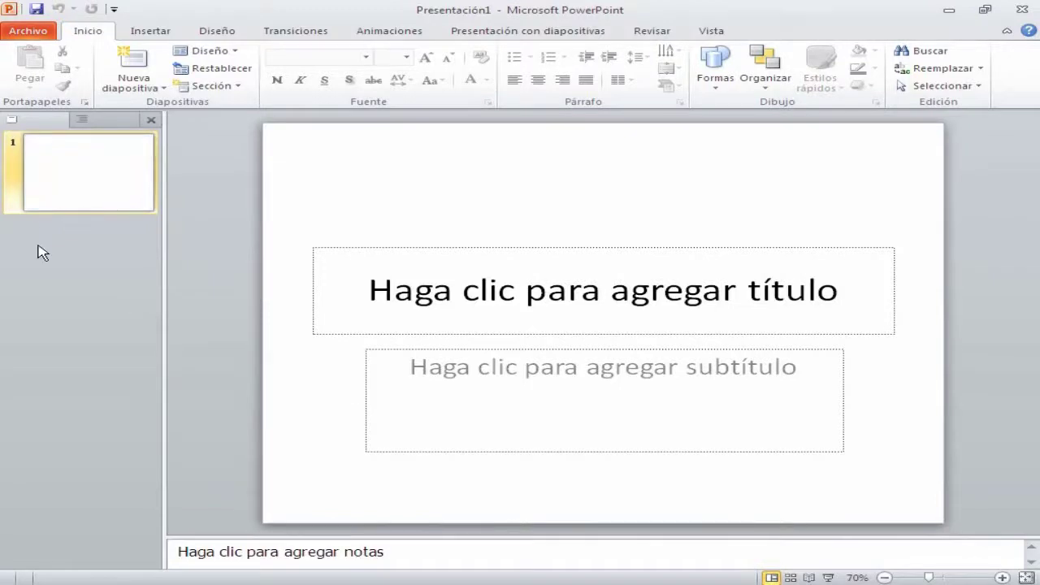
click(136, 88)
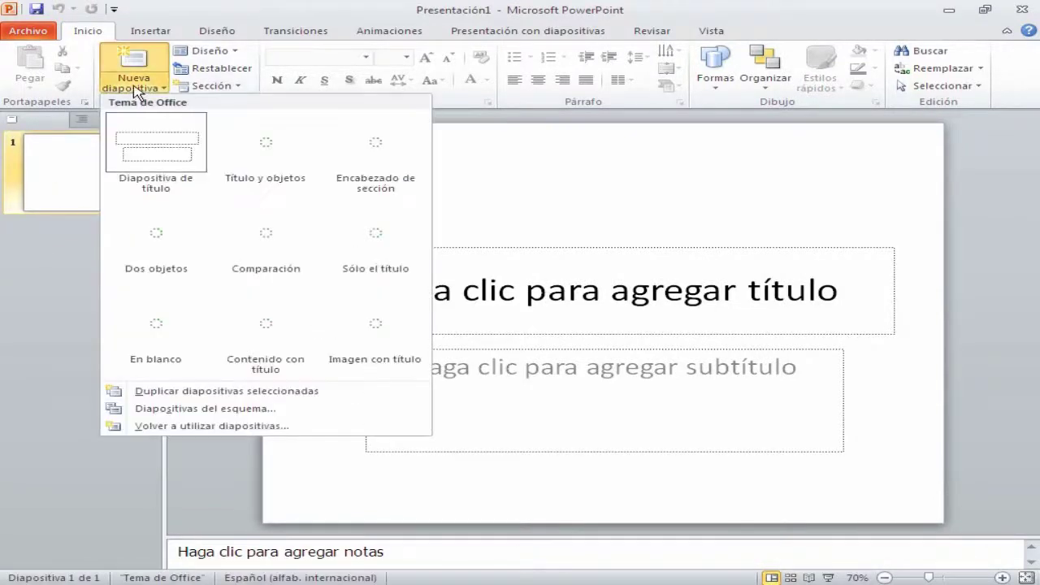
click(149, 329)
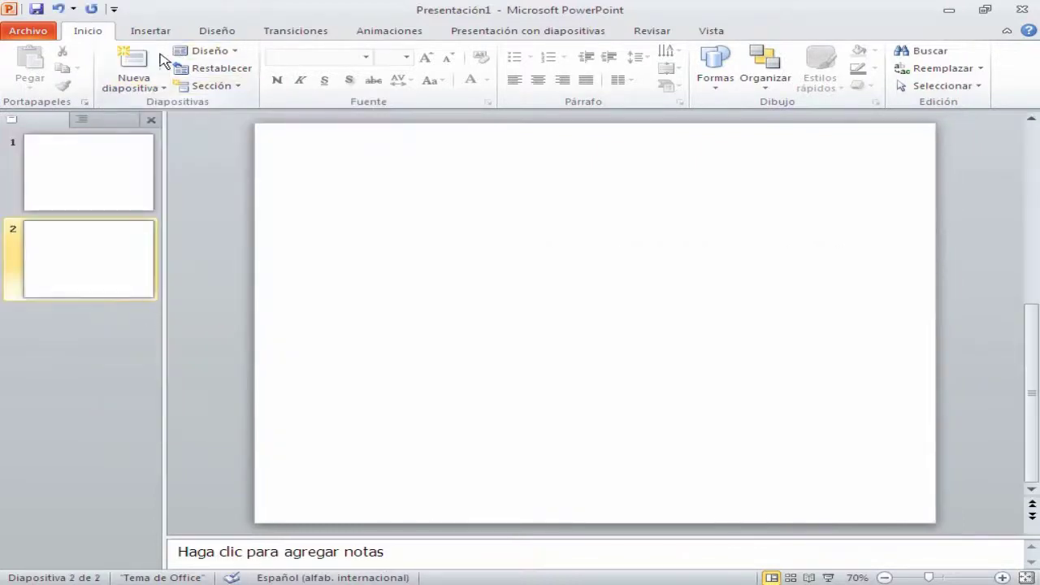
Step: Insert the fried fish photo from the ALBERT picture folder onto slide 2 and minimize the folder window
mouse_move(243, 581)
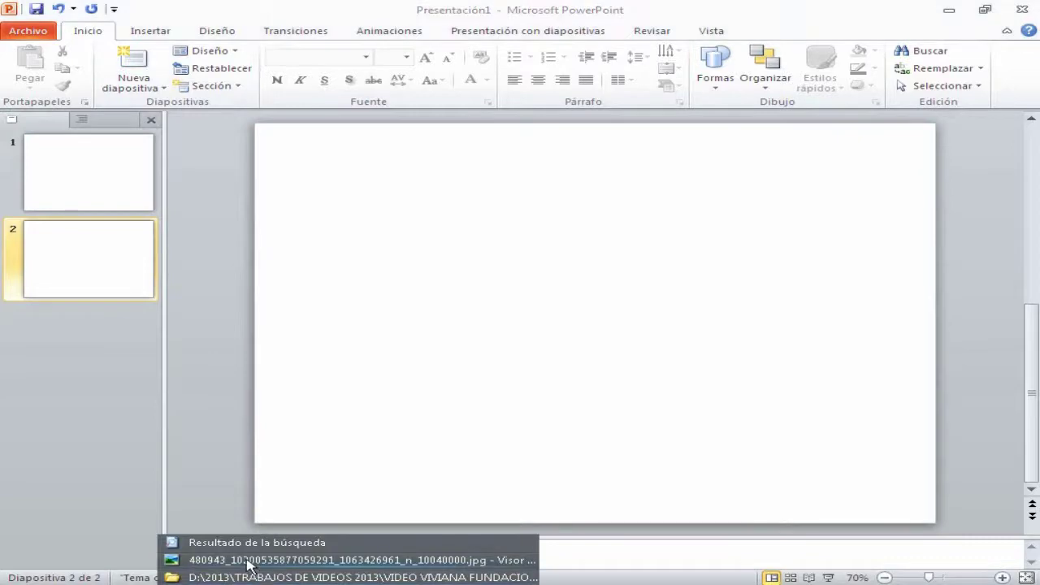
click(242, 577)
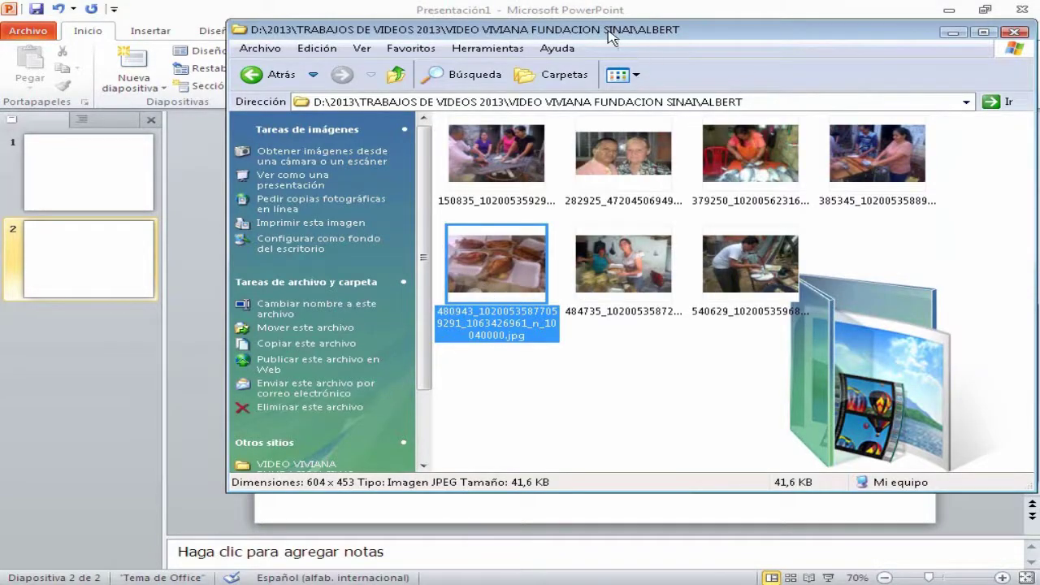
drag(569, 29, 917, 5)
drag(821, 244, 398, 268)
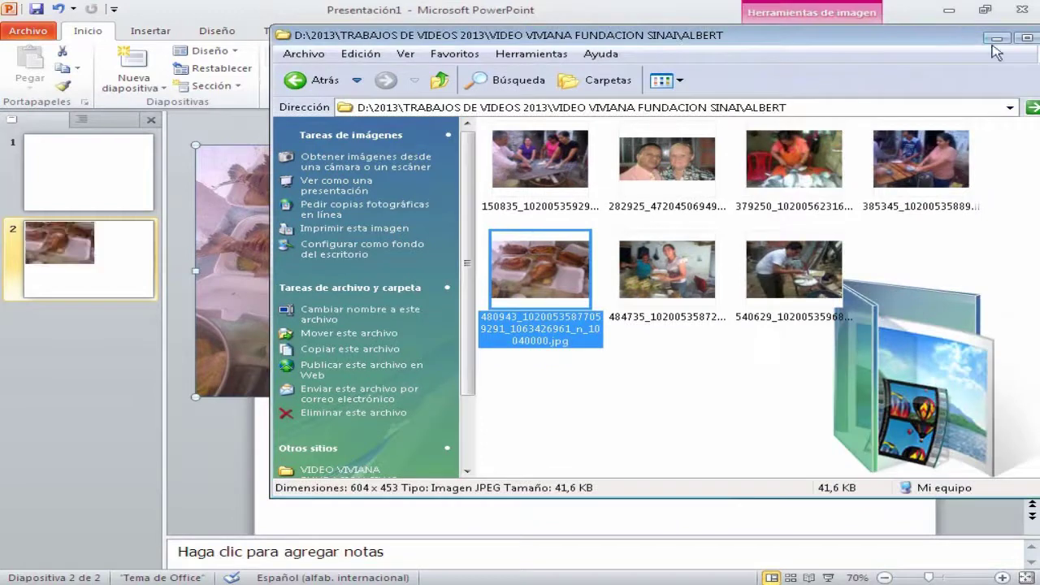
click(997, 38)
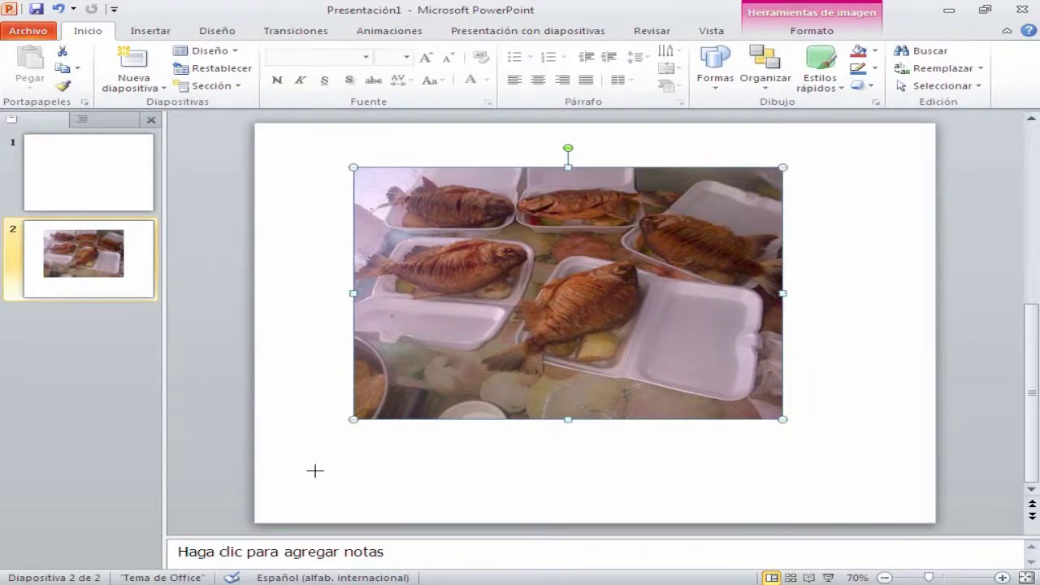
Step: Enlarge the fried fish photo to fill most of slide 2 and center it on the slide
drag(295, 460, 267, 469)
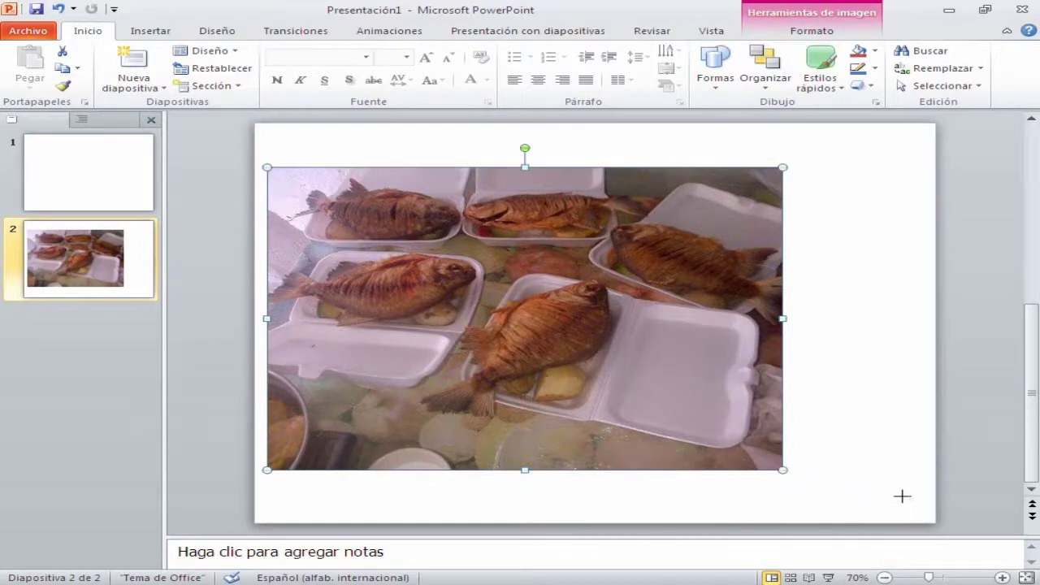
drag(846, 477, 845, 474)
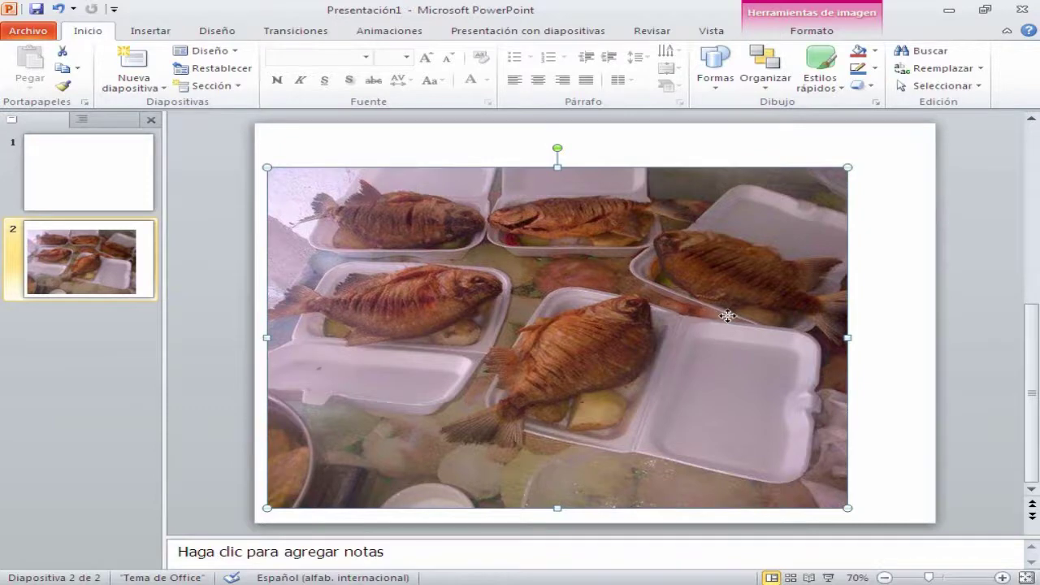
drag(726, 316, 754, 296)
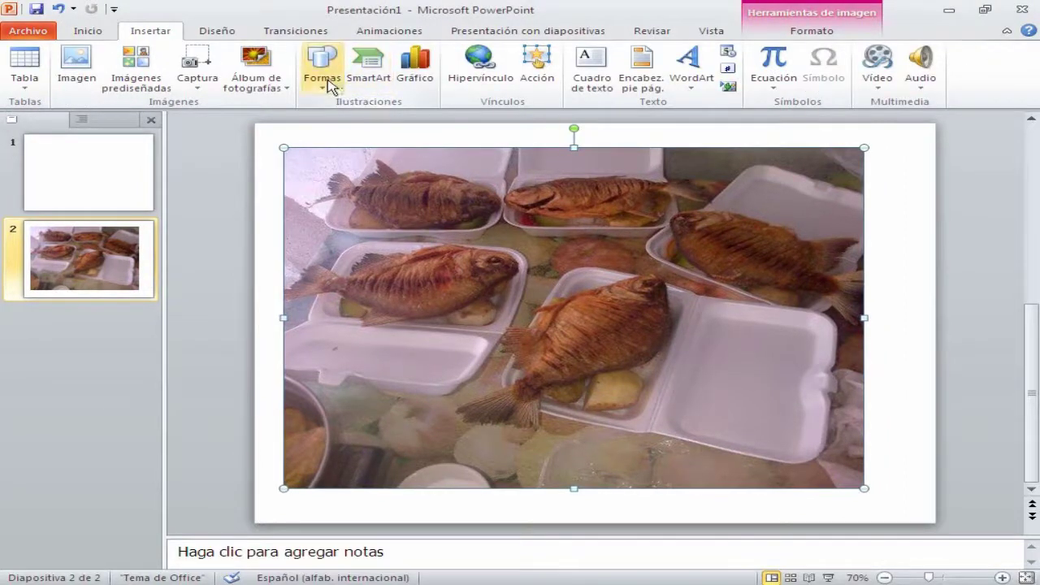
Step: Draw a one-line text box over the lower-right part of the fish photo
click(329, 86)
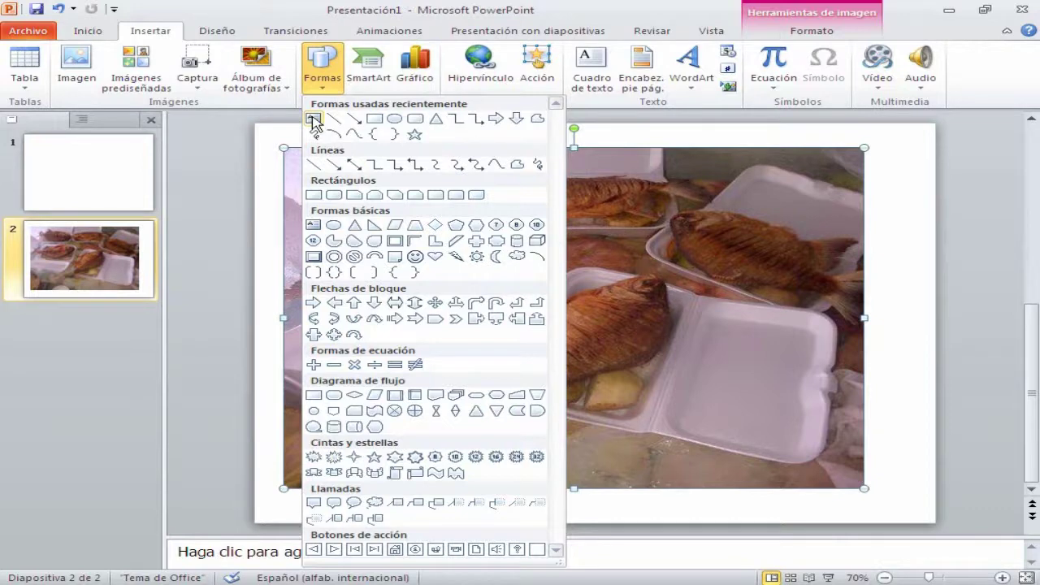
click(313, 119)
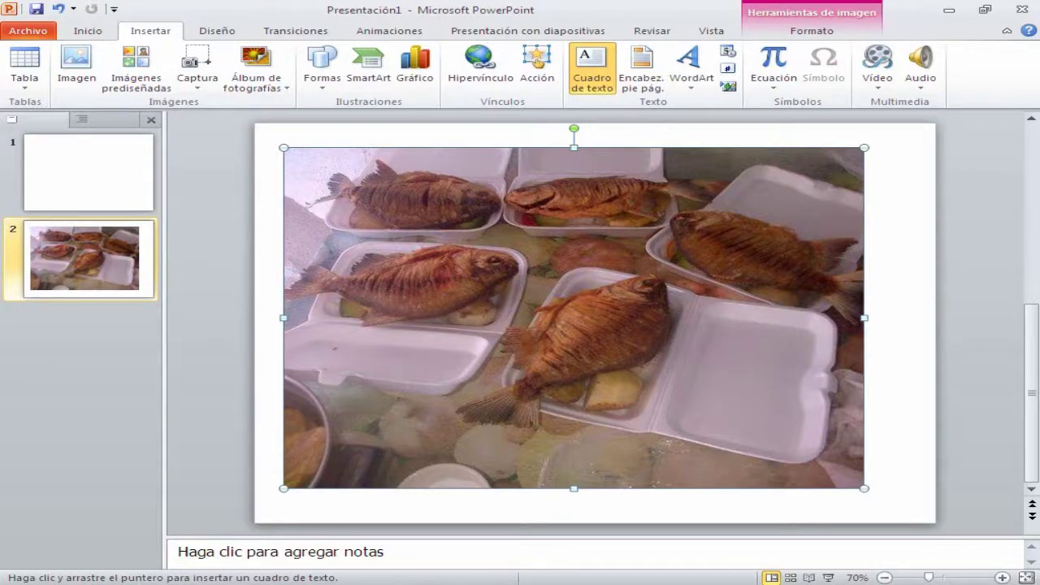
drag(605, 423, 858, 445)
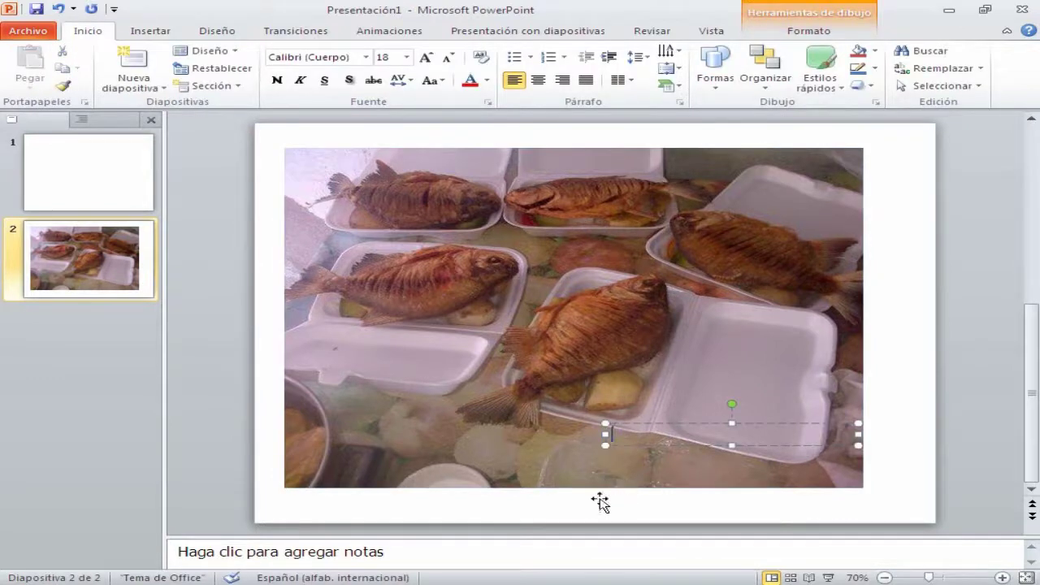
Step: Copy the whole caption paragraph from material para piedefoto.docx in Word and paste it into the text box on the PowerPoint slide
key(alt+Tab)
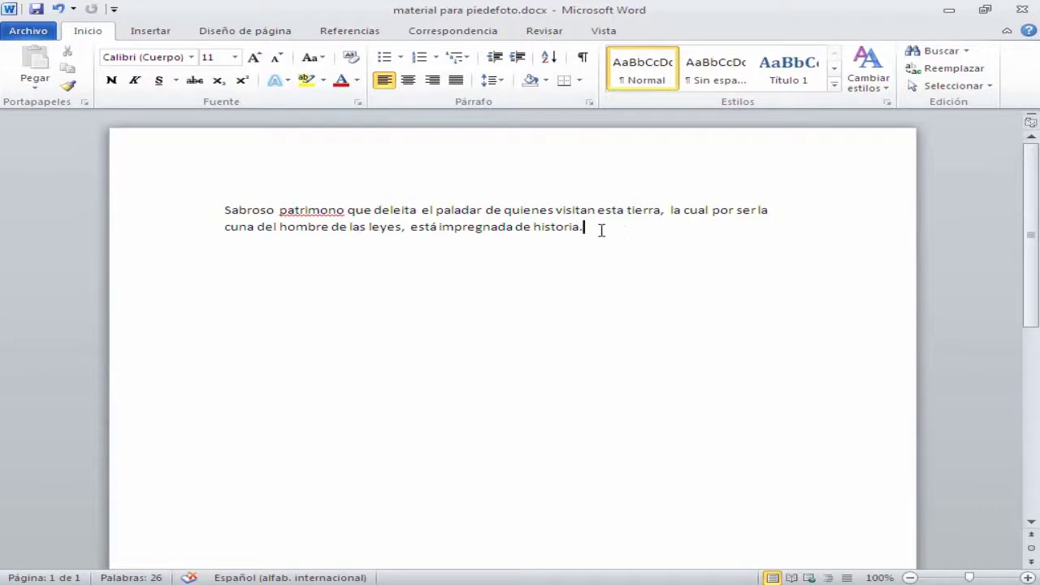
drag(601, 229, 239, 204)
key(ctrl+c)
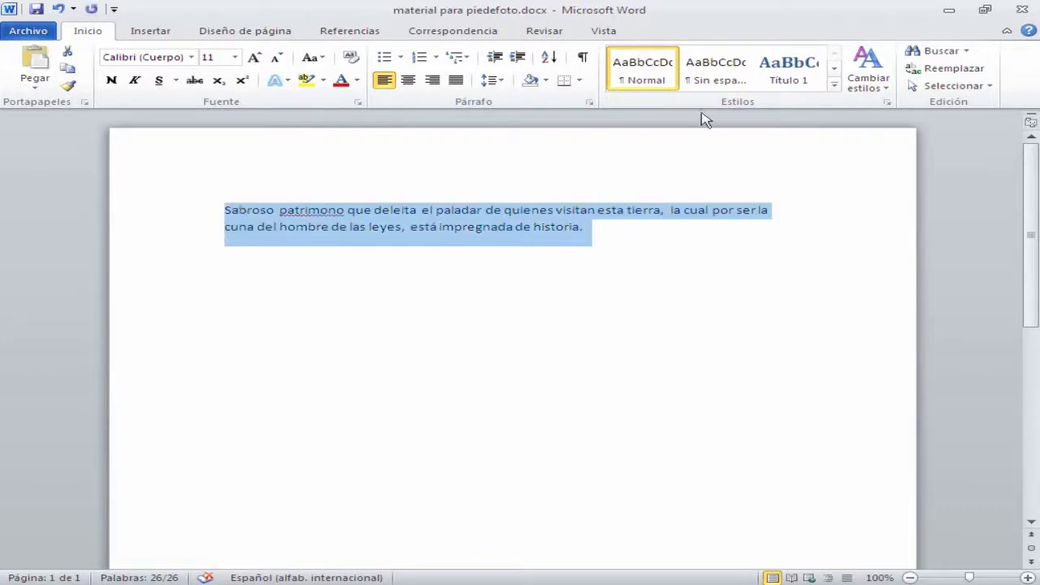
click(939, 14)
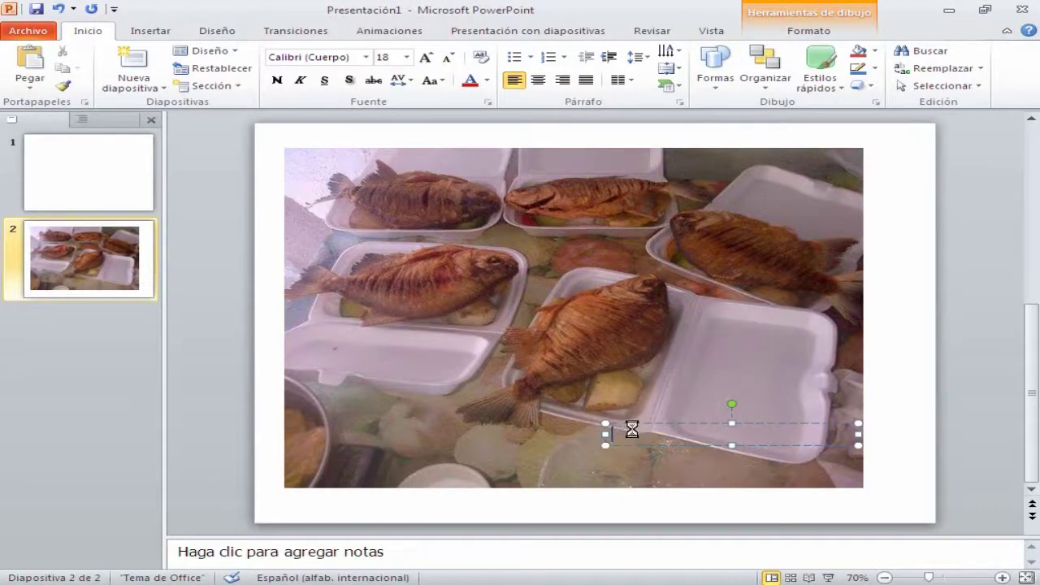
key(ctrl+v)
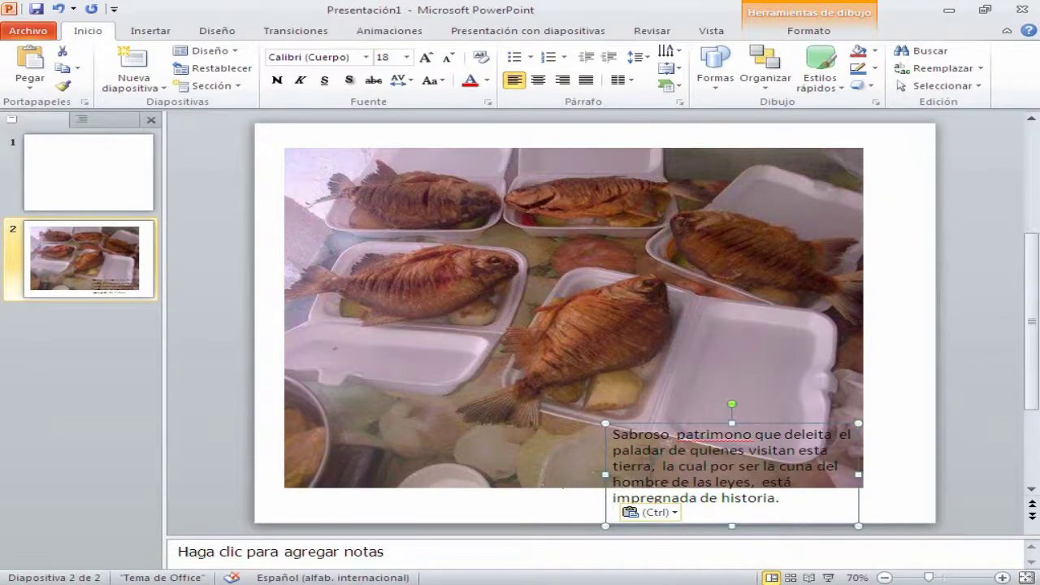
Step: Widen the caption text box so the text wraps onto four lines, and shift it slightly toward the slide's right edge
drag(605, 474, 566, 485)
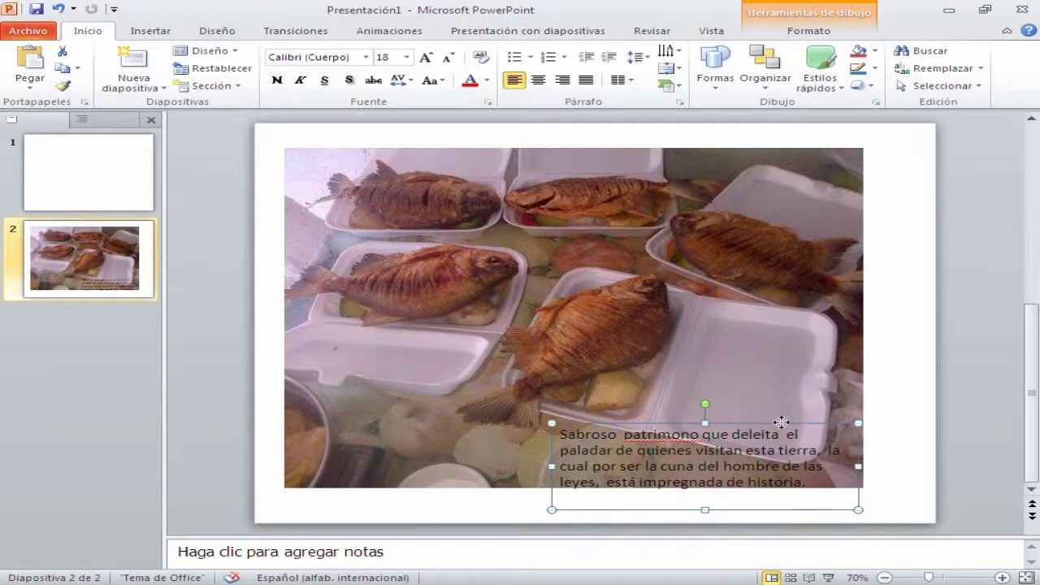
drag(780, 422, 804, 420)
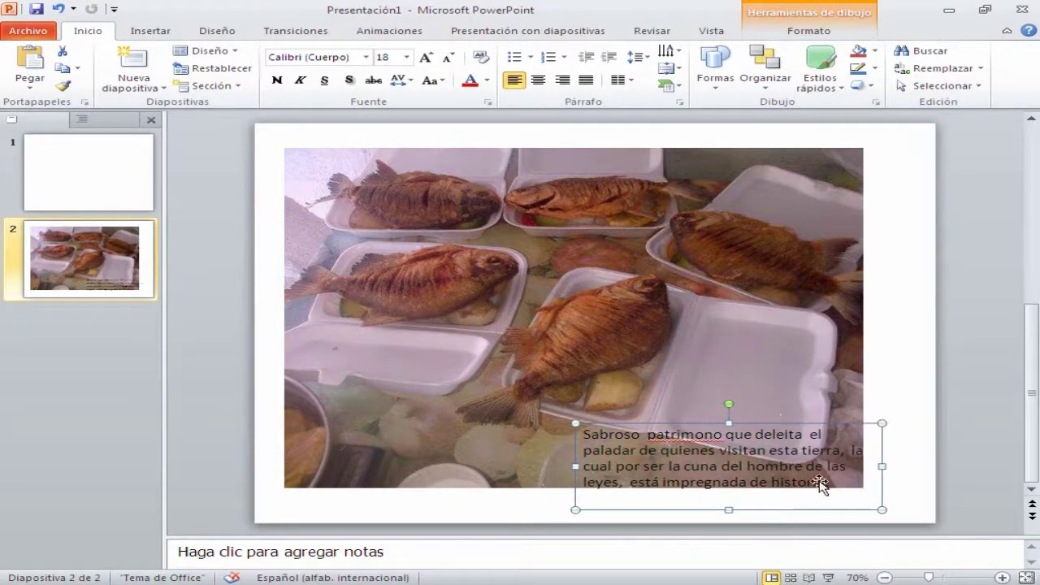
Step: Correct the misspelled second word of the caption to "patrimonio" and make the entire caption bold
click(715, 435)
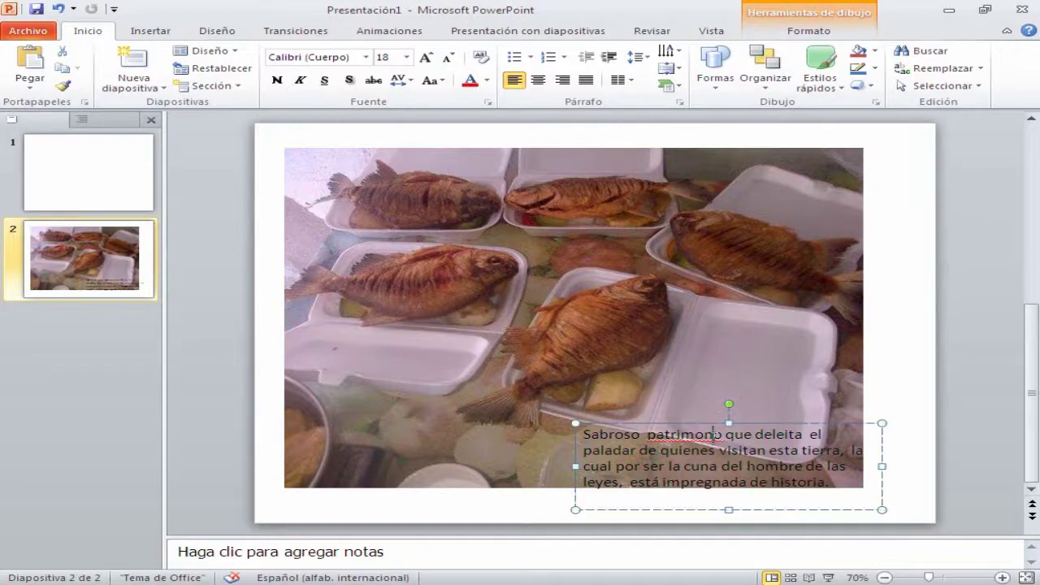
text(i)
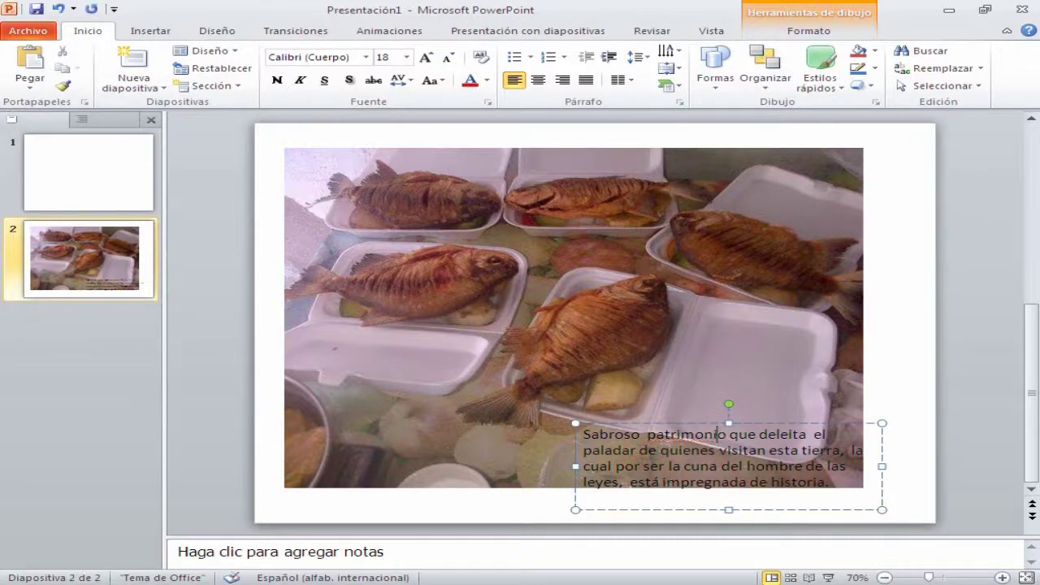
drag(828, 481, 582, 435)
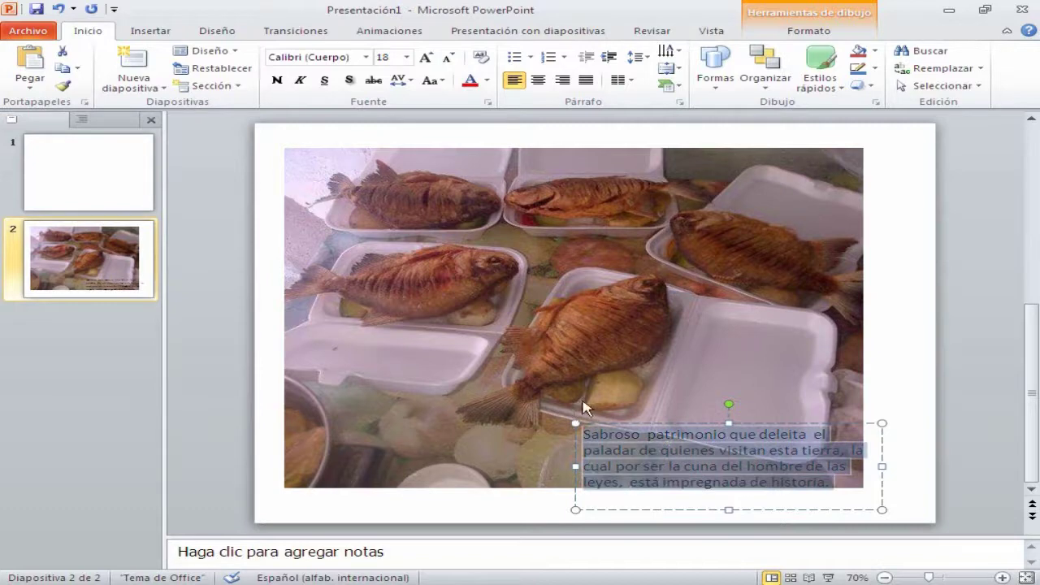
key(ctrl+n)
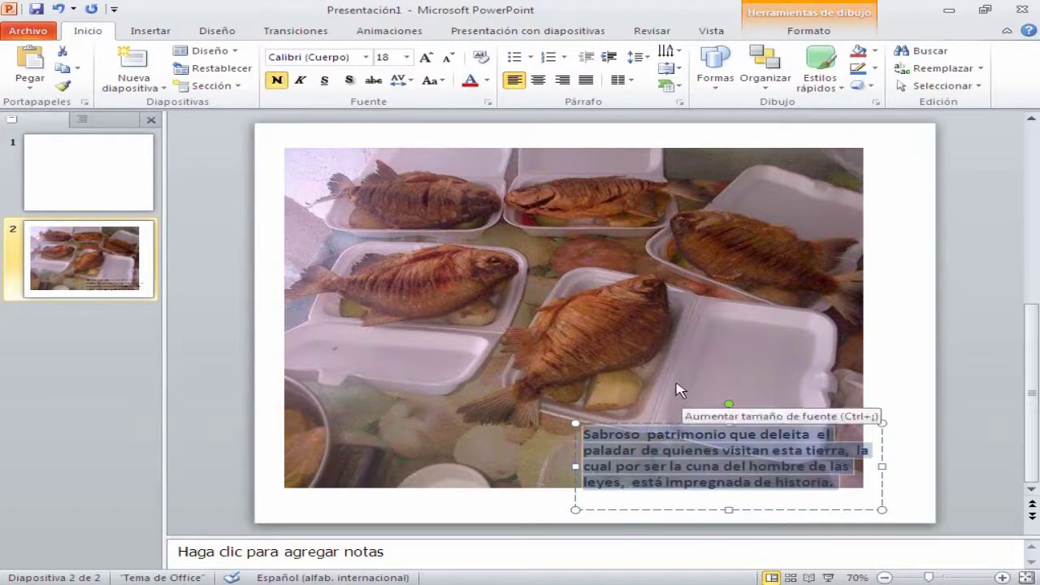